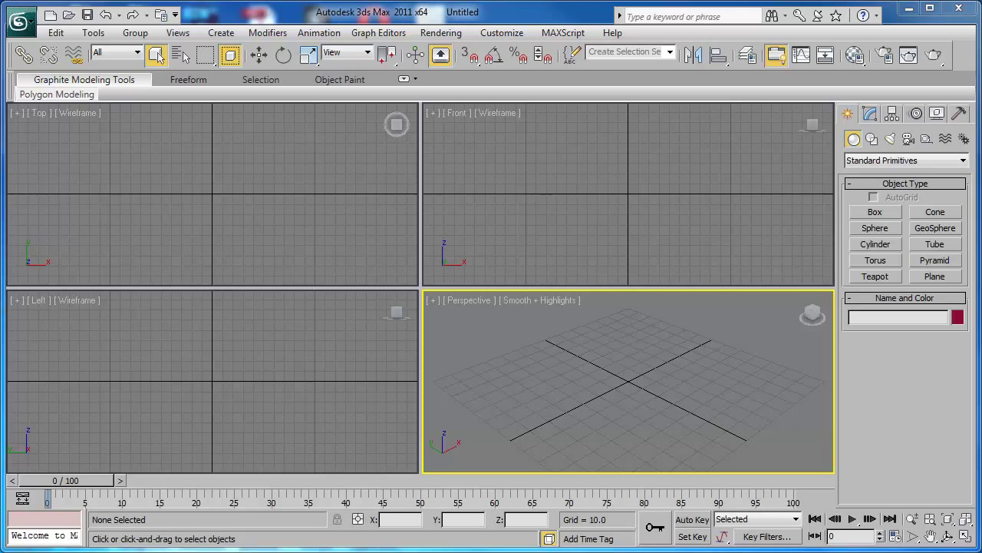
Step: Draw a box primitive in the Perspective view
click(862, 213)
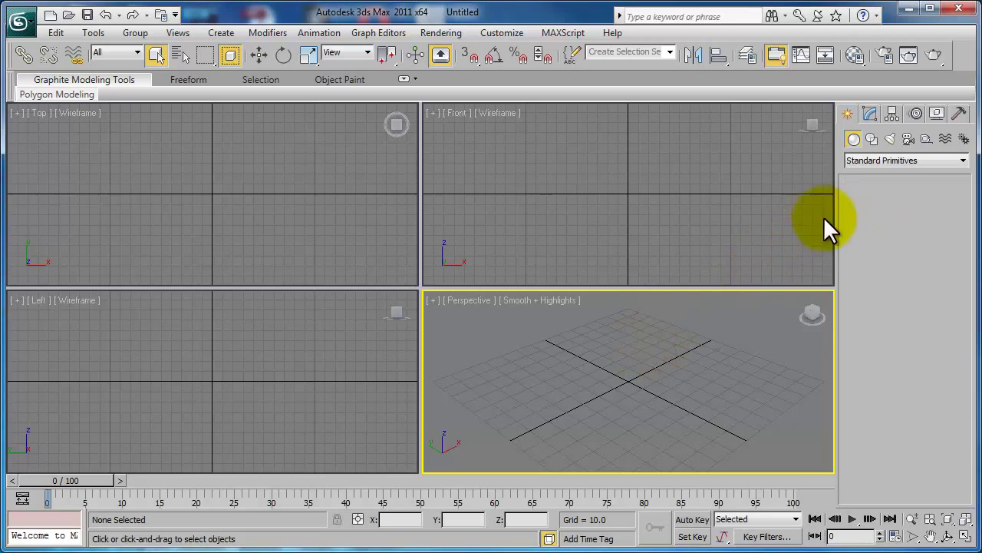
mouse_move(604, 406)
mouse_down()
mouse_move(681, 384)
mouse_move(686, 347)
mouse_up()
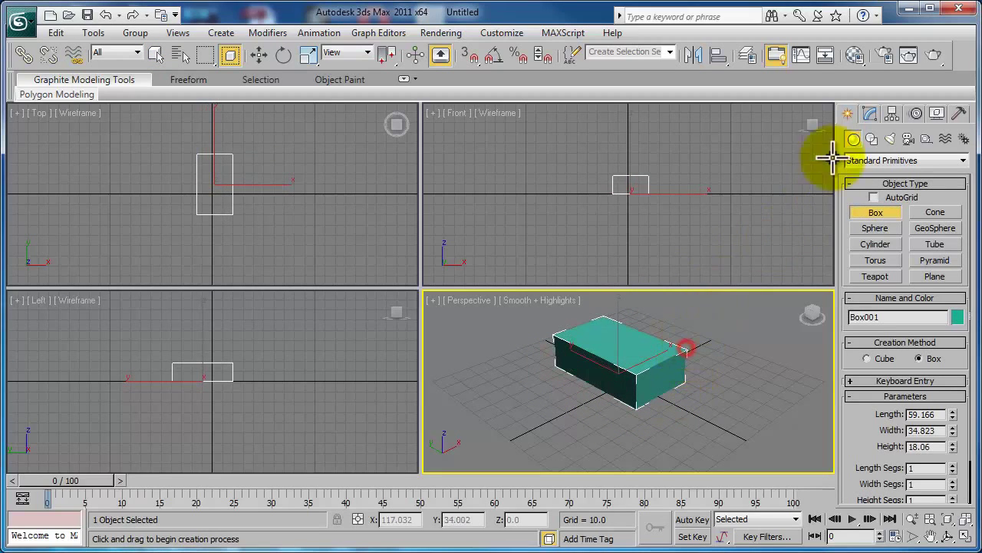
click(870, 115)
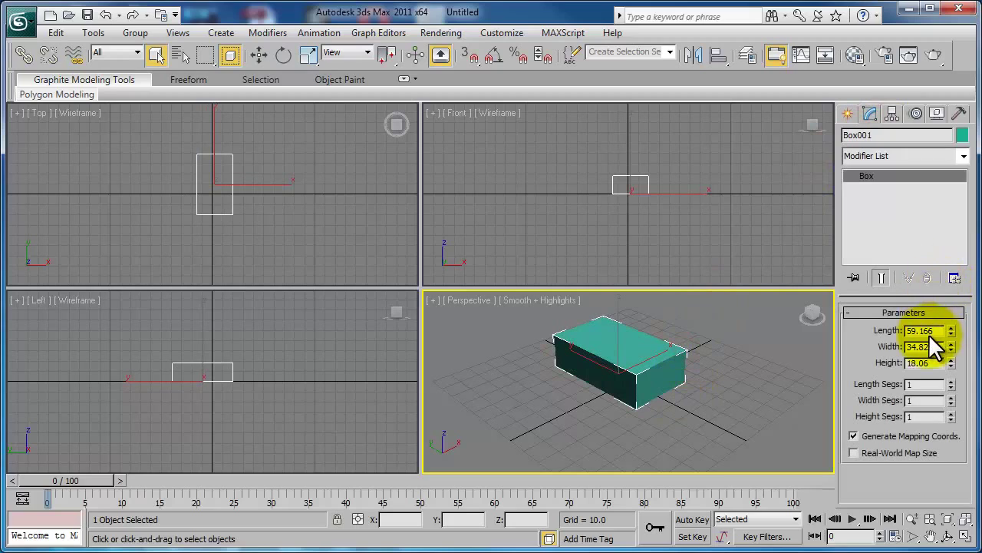
Step: Set the box to length 60, width 30, height 15, with 3 length and 3 width segments
double_click(929, 331)
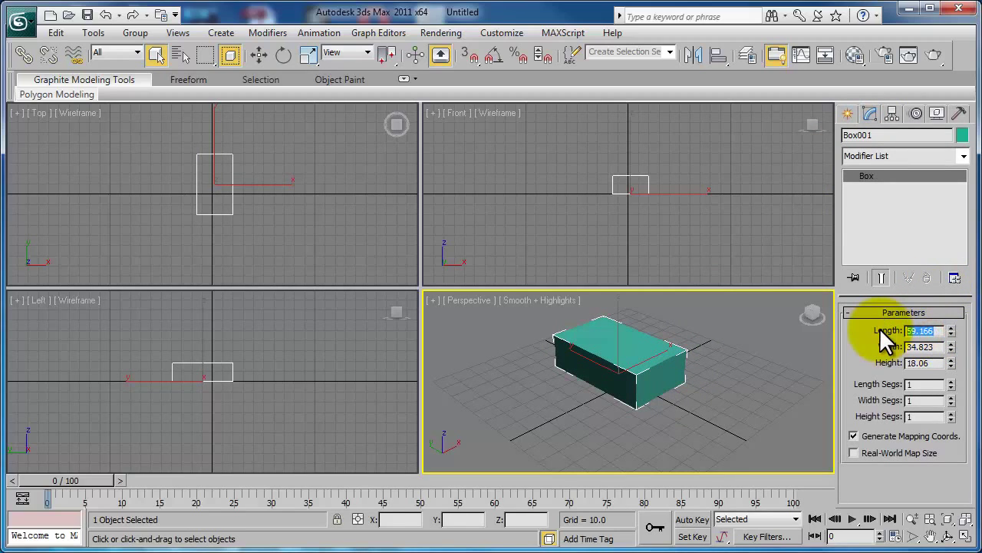
text(60)
key(Tab)
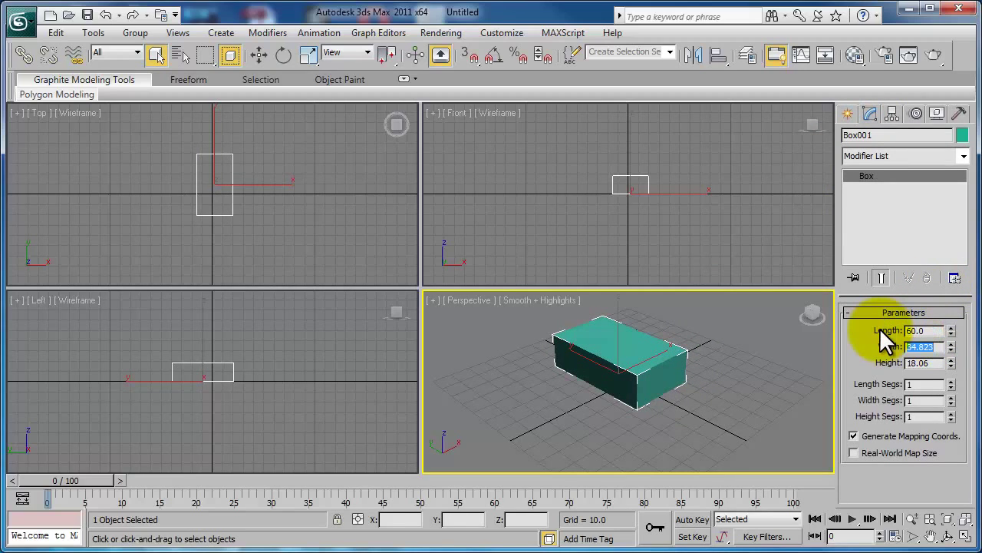
text(30)
key(Tab)
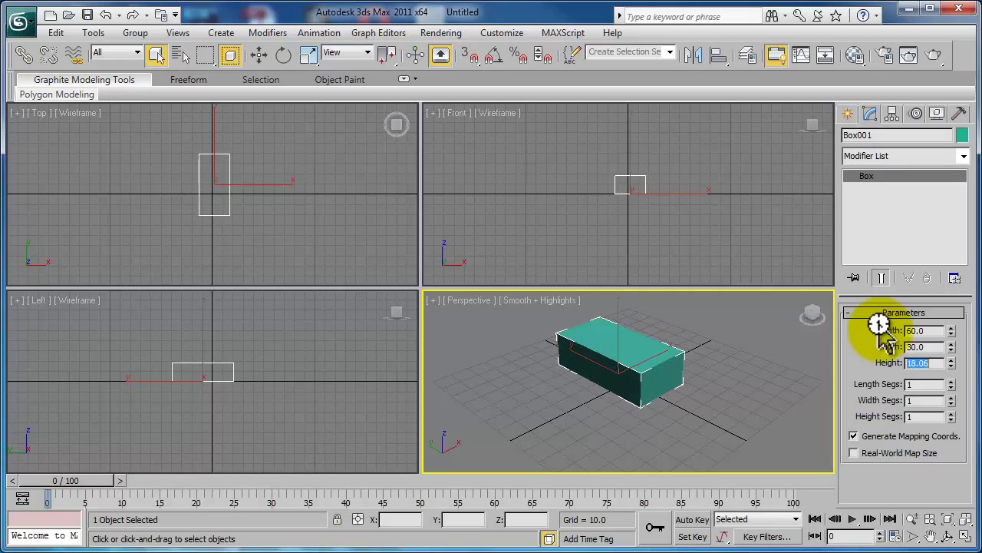
text(15)
key(Tab)
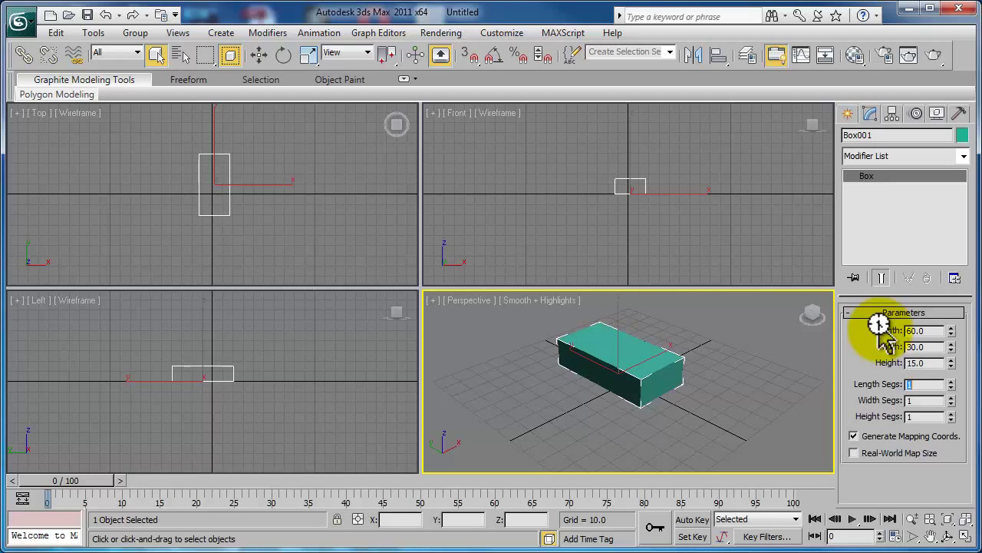
click(932, 383)
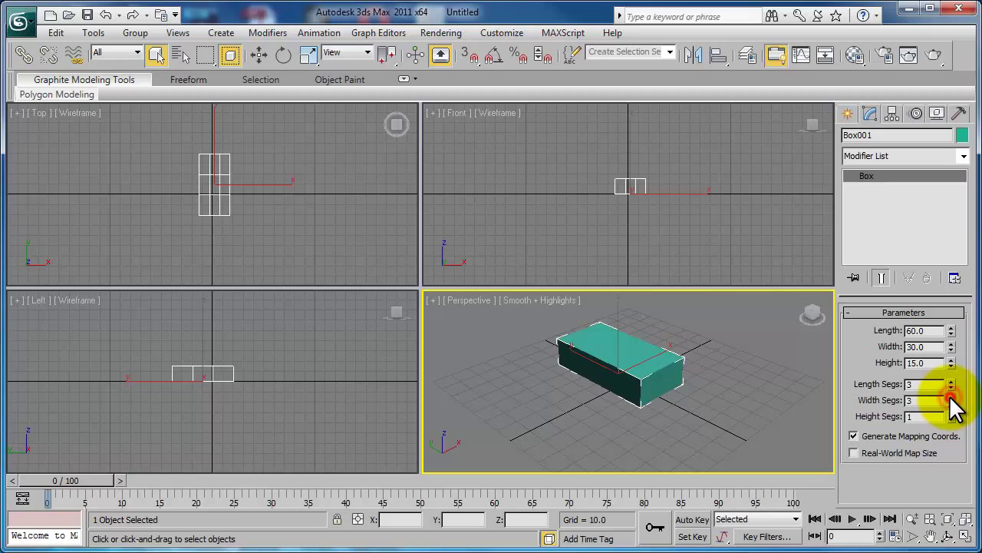
Step: Turn on Edged Faces shading in the Perspective view
click(510, 299)
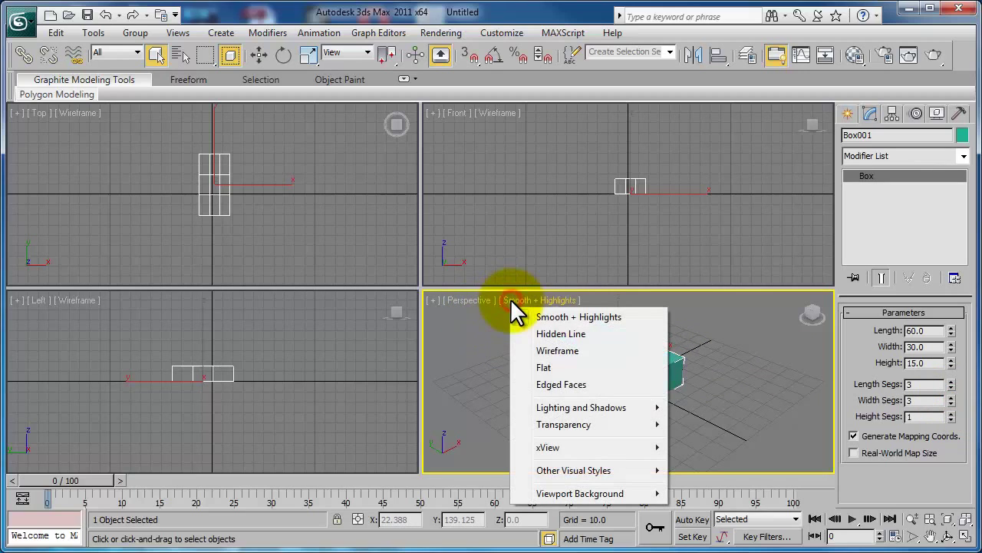
click(541, 383)
scroll(628, 393, up, 5)
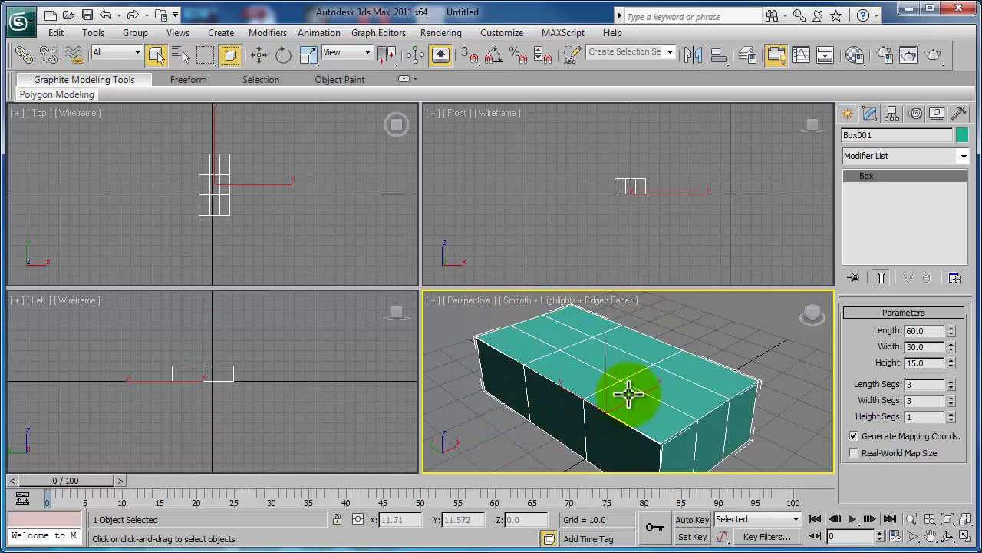
mouse_move(628, 393)
middle_down()
mouse_move(652, 361)
mouse_move(682, 351)
mouse_move(660, 380)
middle_up()
scroll(631, 383, down, 3)
scroll(623, 374, down, 2)
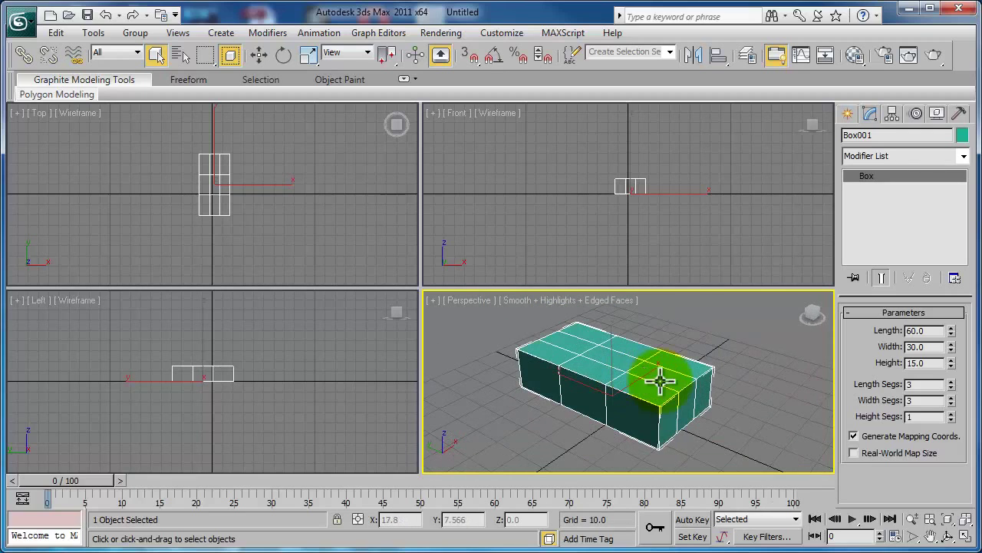
Step: Centre the box at X 0 with the Move tool
double_click(923, 346)
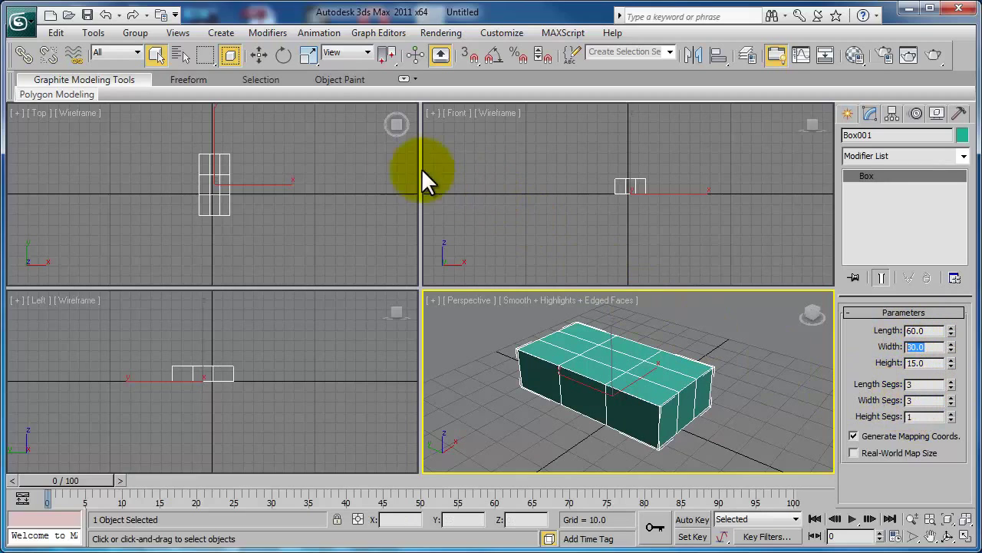
click(259, 57)
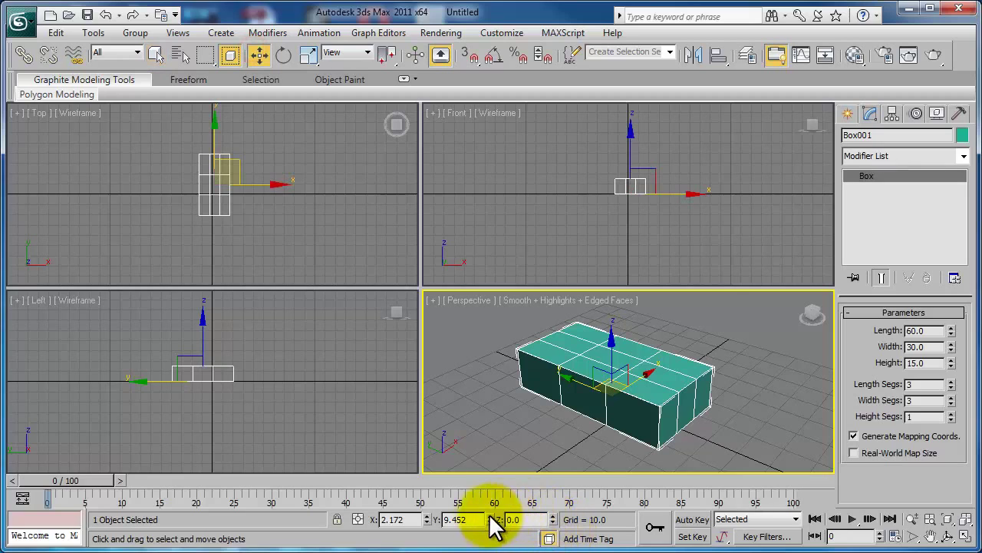
click(427, 522)
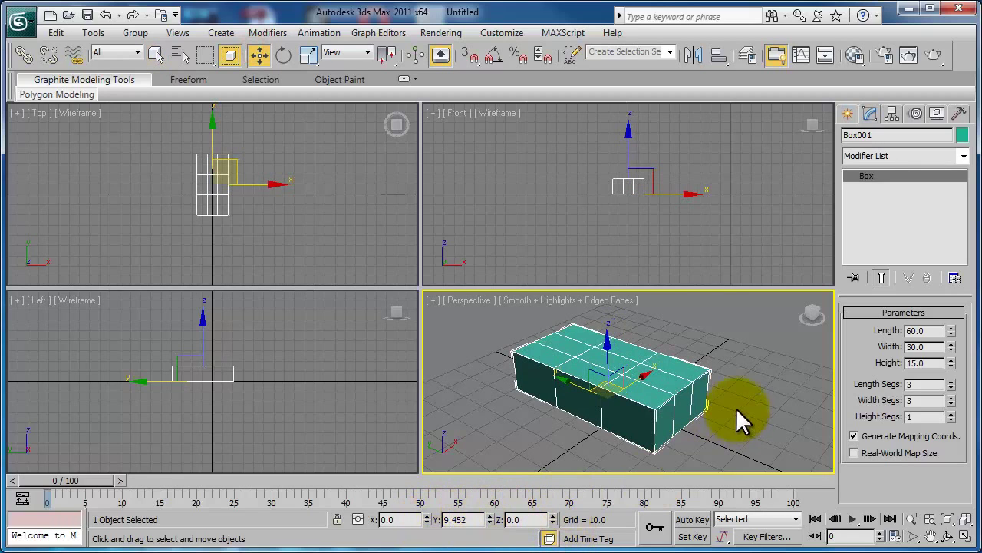
mouse_move(705, 416)
alt+middle_down()
mouse_move(712, 427)
mouse_move(591, 399)
mouse_move(674, 399)
alt+middle_up()
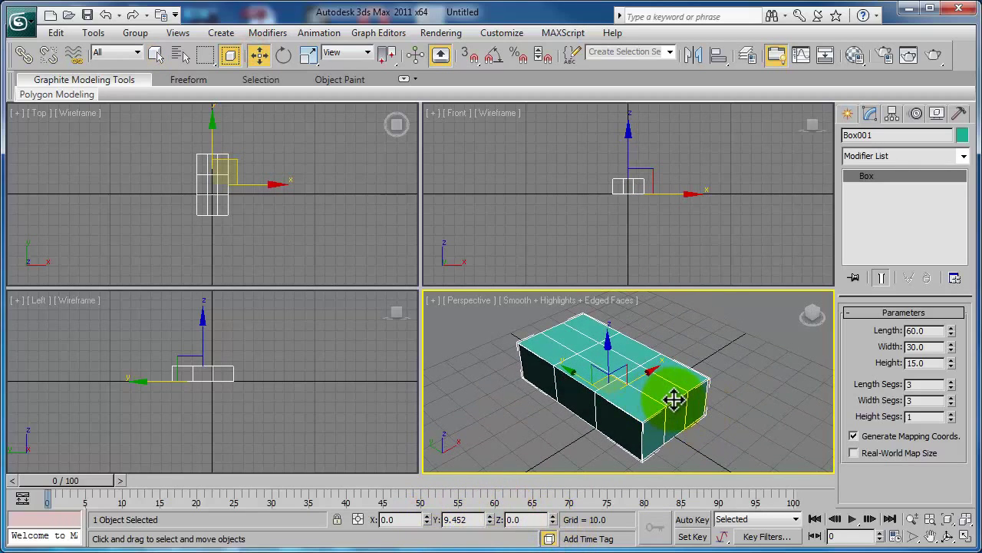
Step: Convert the box to an Editable Poly and enlarge the Perspective viewport
right_click(713, 460)
mouse_move(701, 538)
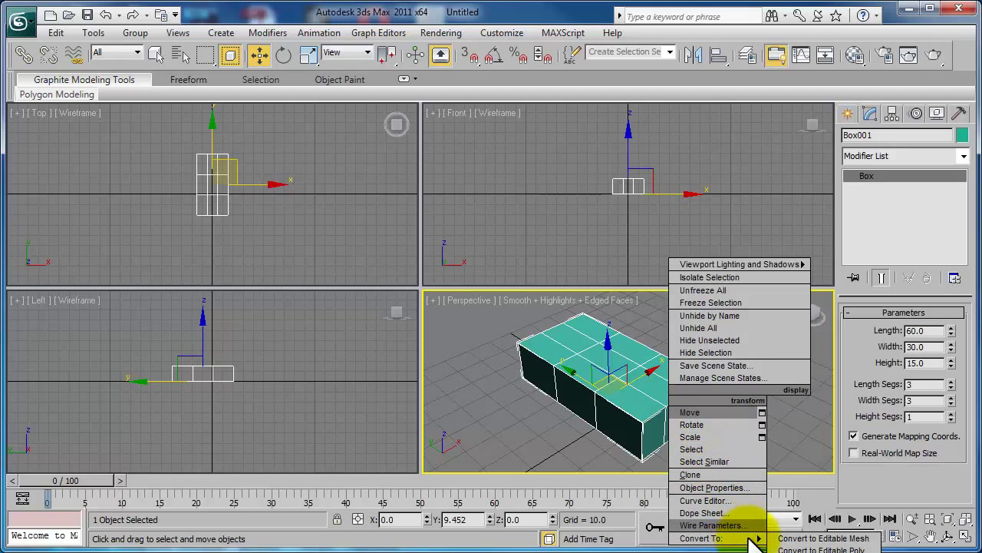
click(787, 548)
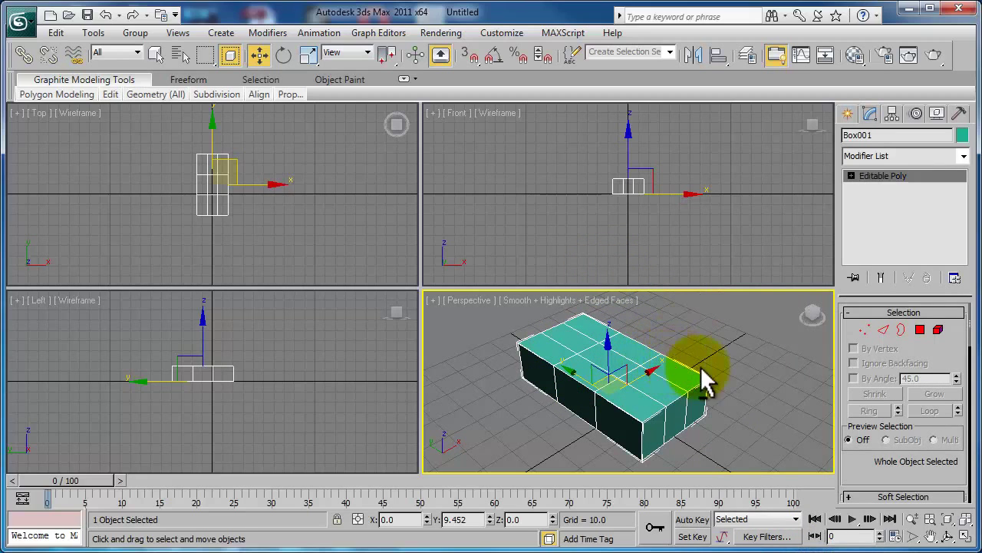
mouse_move(697, 373)
alt+middle_down()
mouse_move(636, 361)
mouse_move(687, 364)
alt+middle_up()
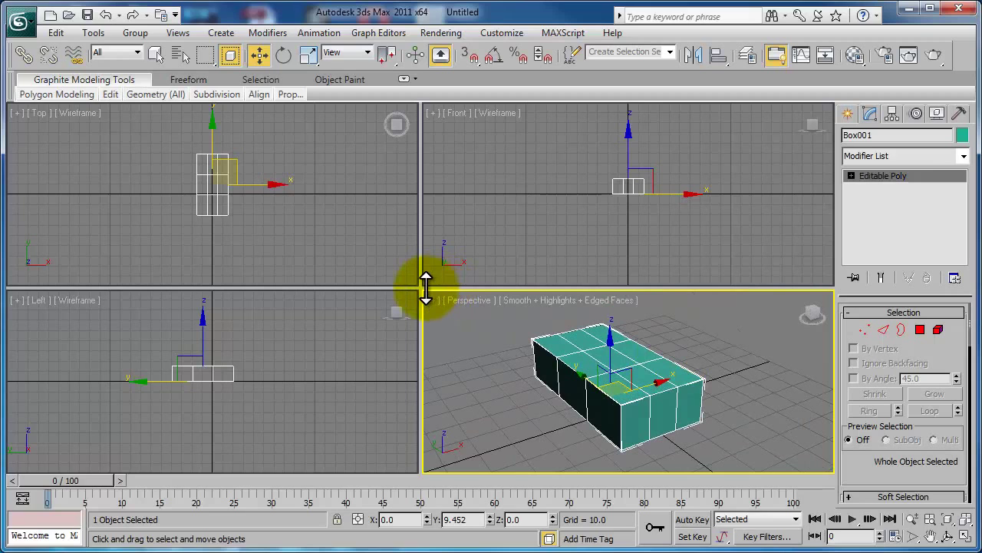
drag(422, 288, 252, 160)
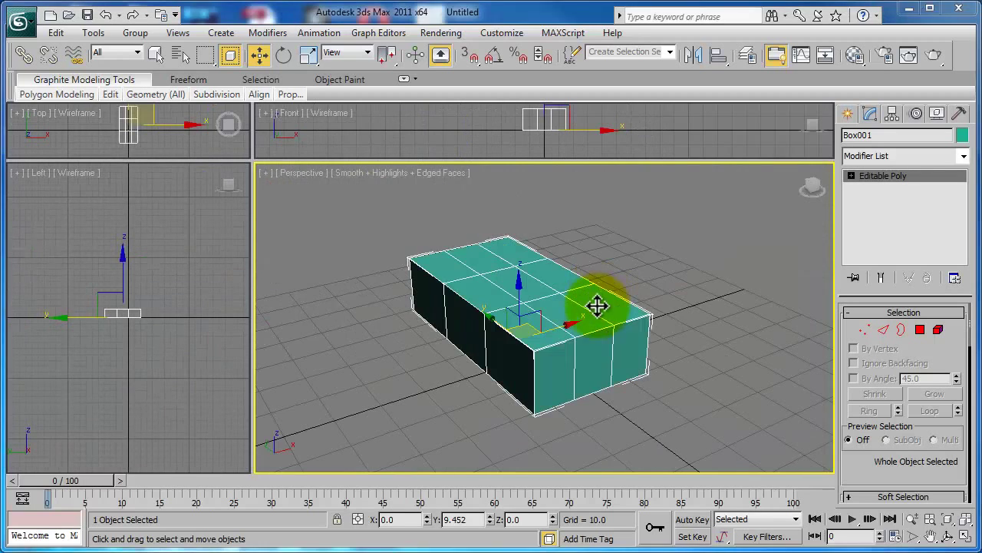
Step: At Polygon level, select the middle face on the box's end
click(921, 329)
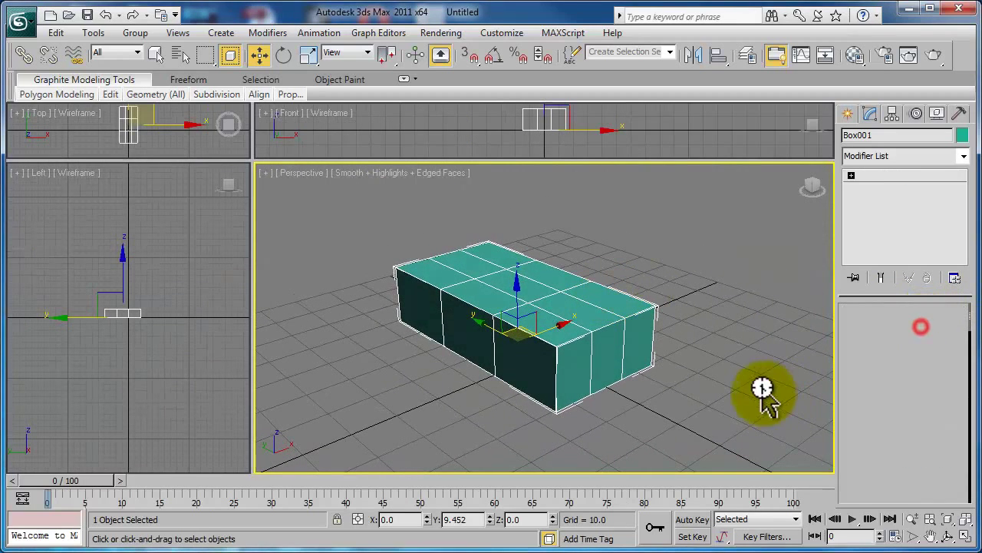
click(611, 352)
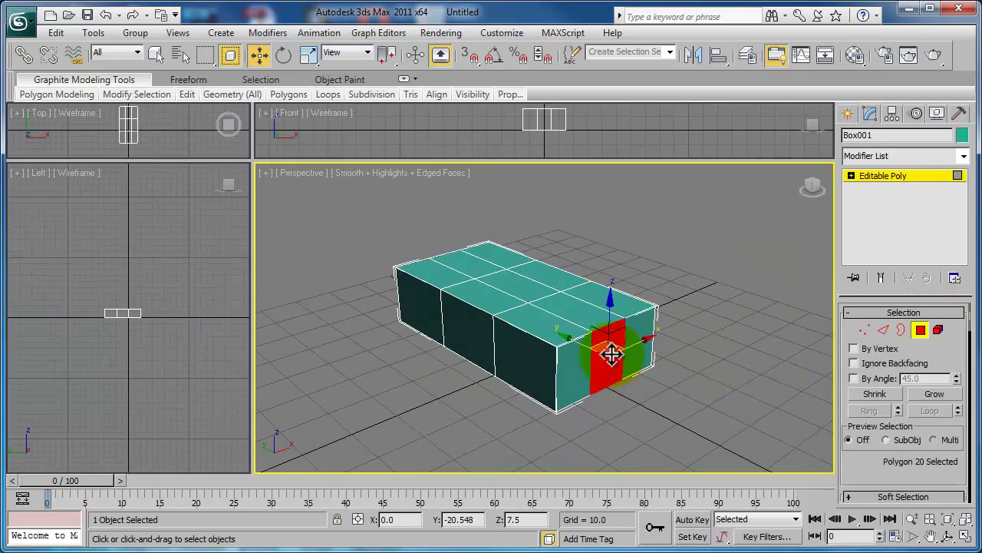
mouse_move(611, 353)
alt+middle_down()
mouse_move(637, 371)
mouse_move(595, 356)
alt+middle_up()
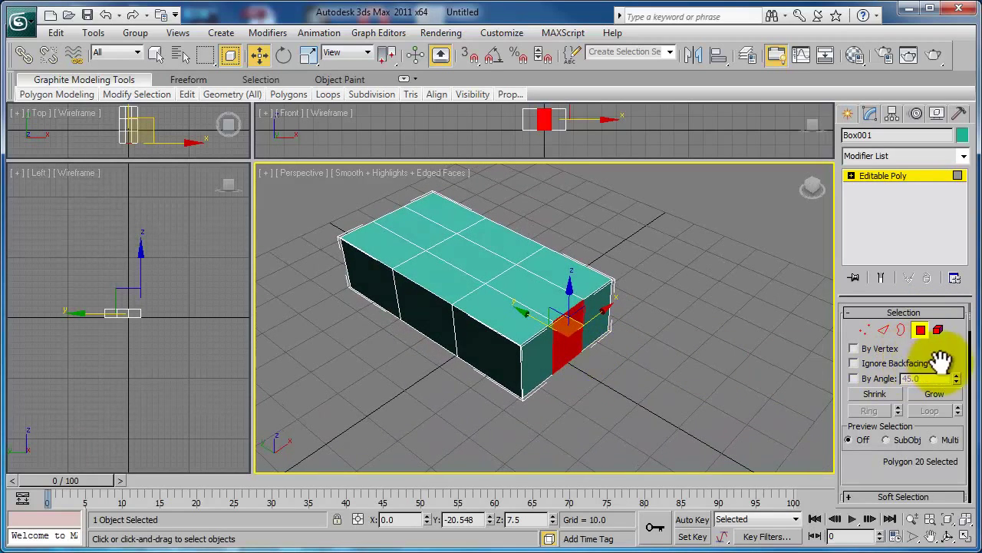
scroll(959, 281, down, 3)
scroll(960, 392, down, 3)
scroll(959, 392, down, 2)
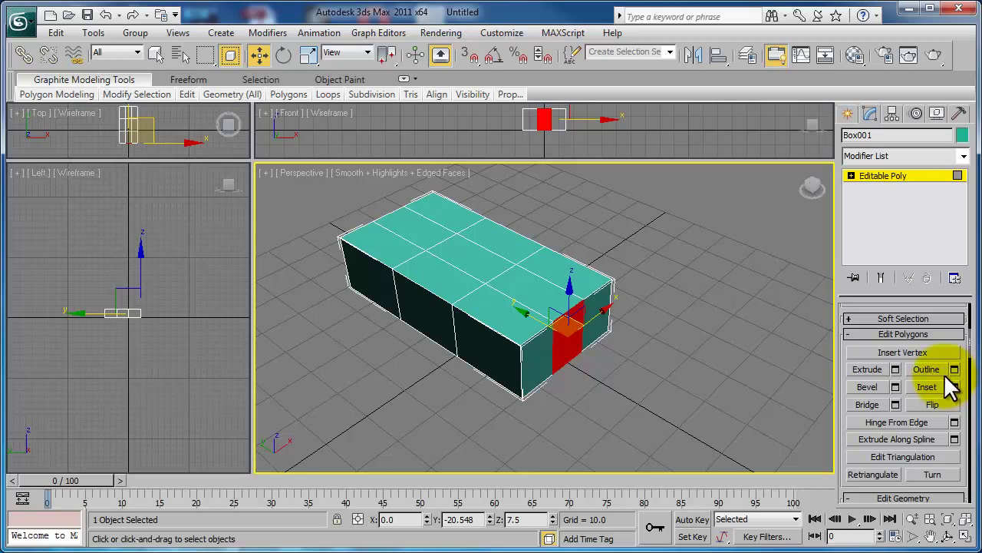
Step: Extrude the end face twice with Height 20 each time
click(894, 367)
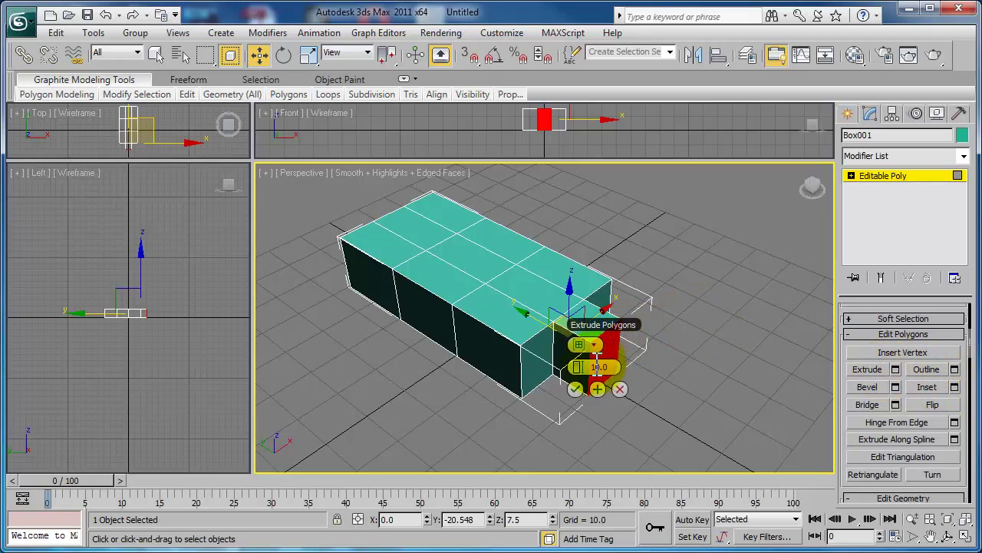
drag(580, 367, 614, 367)
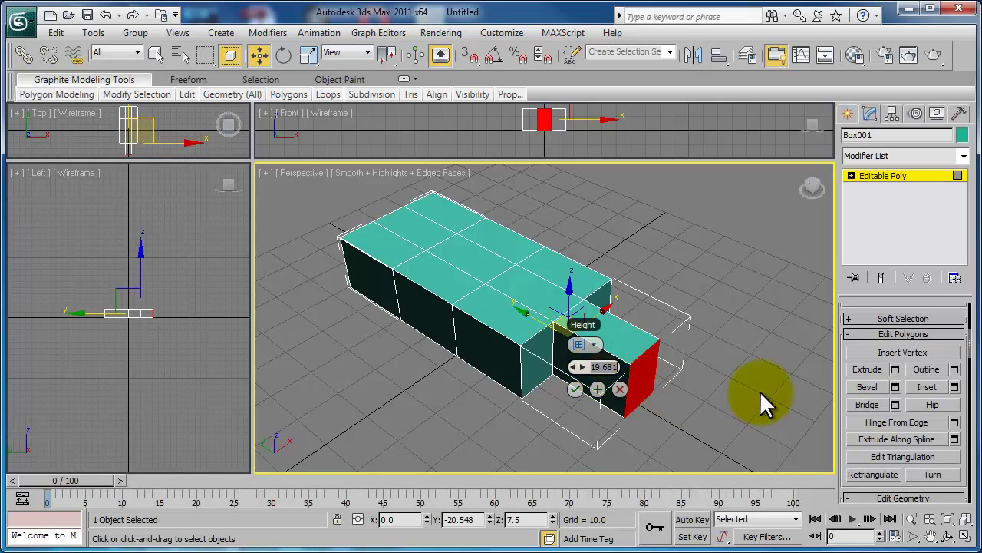
text(20)
click(594, 391)
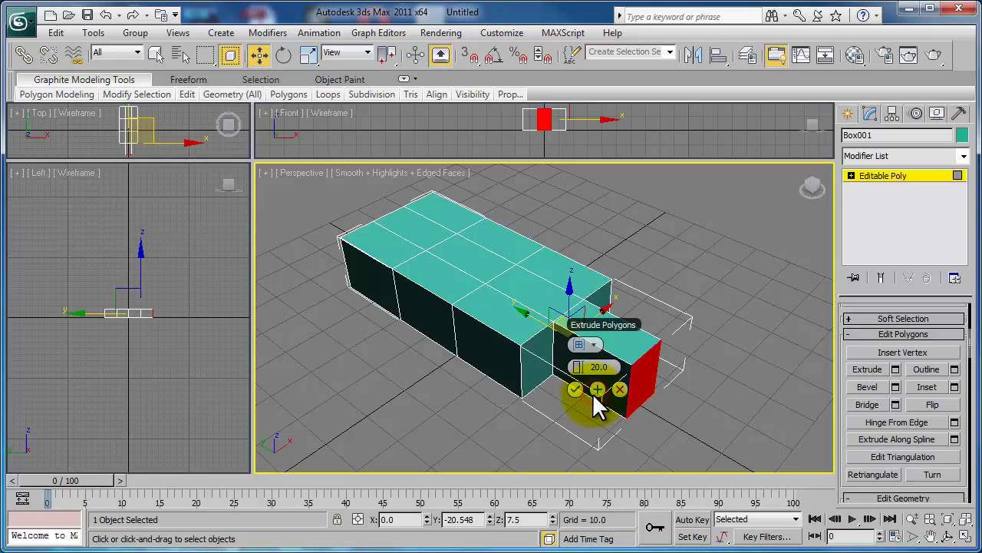
click(597, 390)
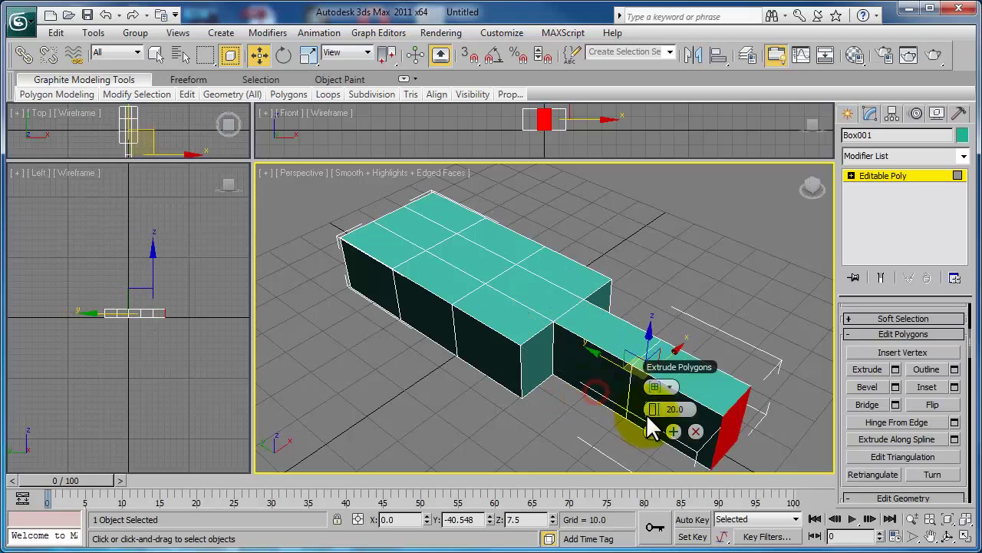
click(653, 429)
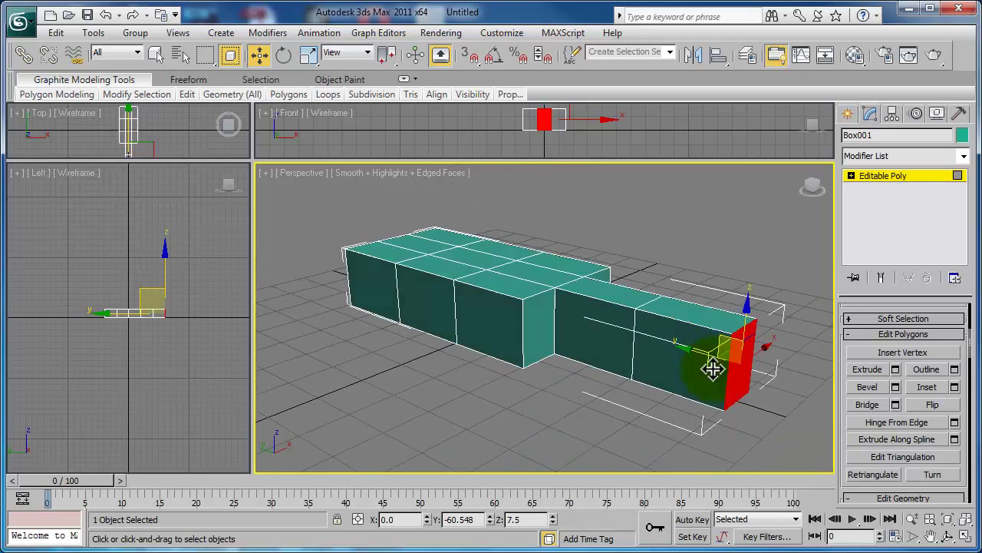
mouse_move(713, 390)
alt+middle_down()
mouse_move(731, 361)
mouse_move(693, 351)
alt+middle_up()
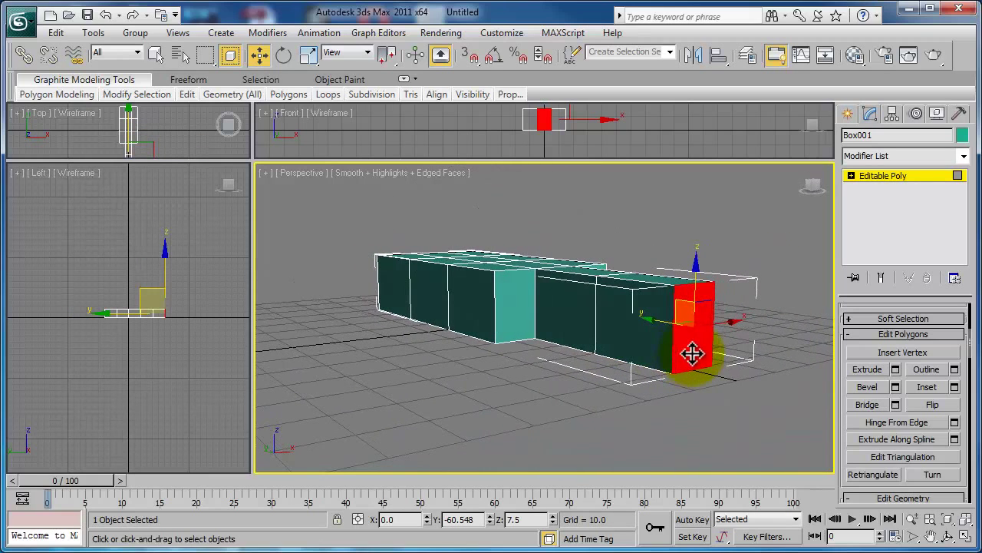
Step: Scale down the arm's end face to taper it
click(307, 56)
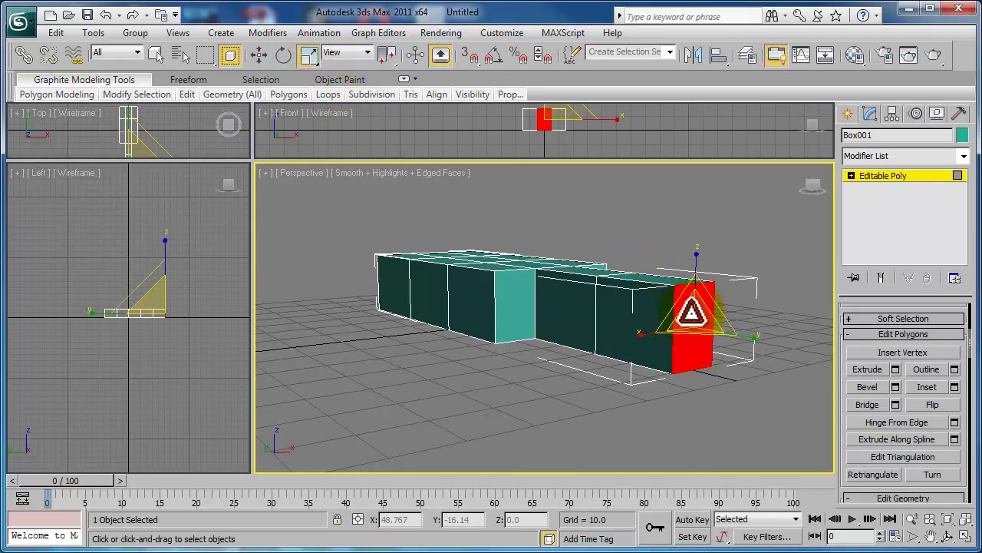
drag(691, 311, 636, 541)
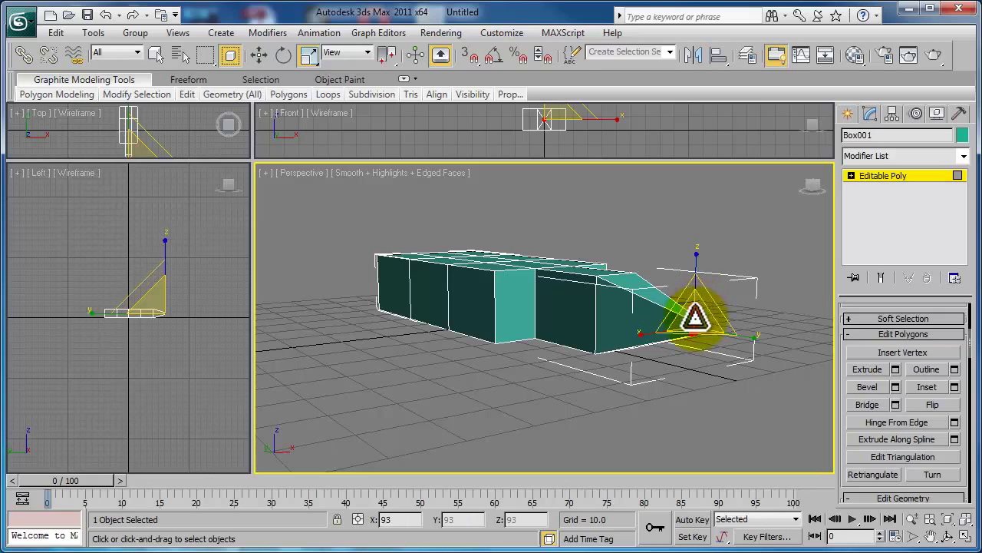
drag(695, 317, 677, 435)
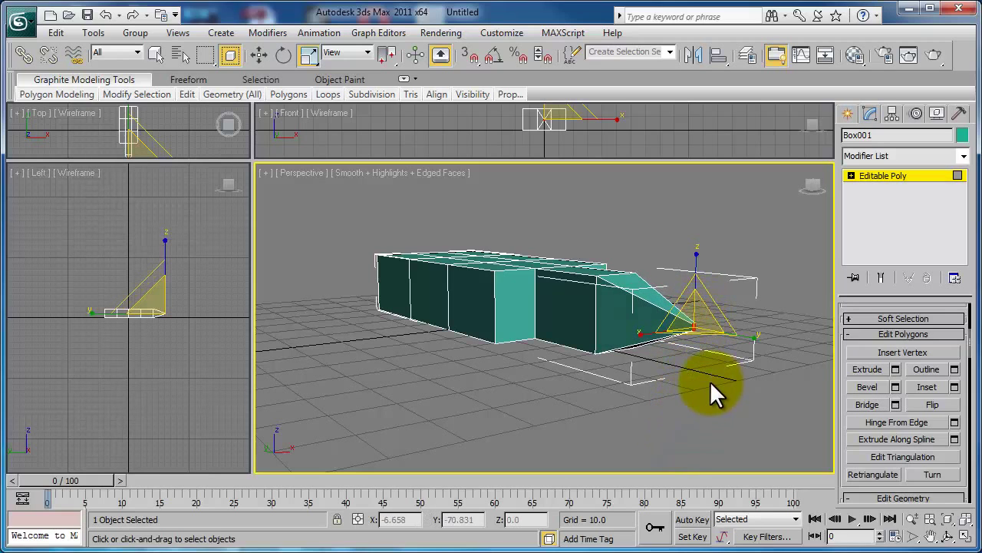
mouse_move(654, 395)
alt+middle_down()
mouse_move(684, 376)
mouse_move(687, 390)
alt+middle_up()
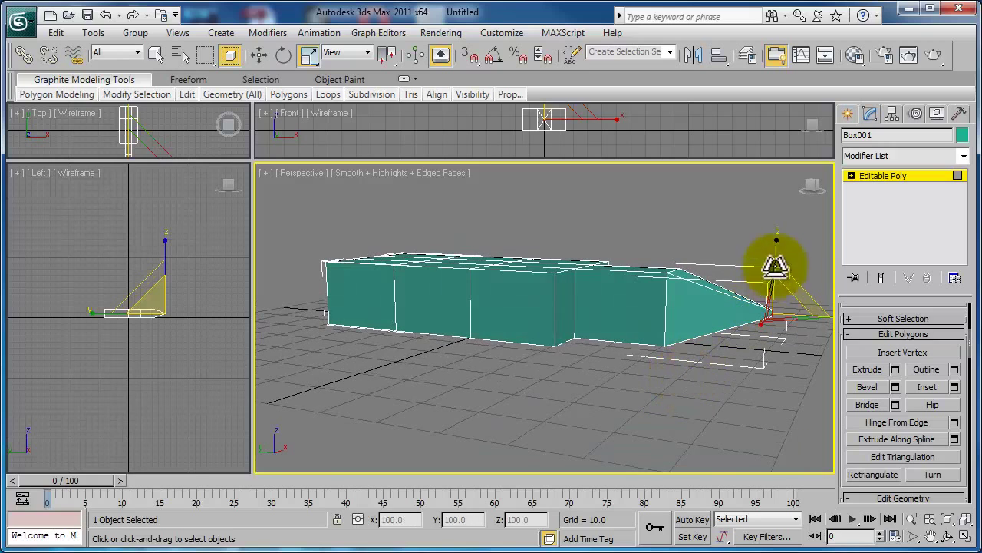
Step: At Vertex level, move the nose tip vertices down to the fuselage bottom at Z 0
click(850, 176)
click(875, 175)
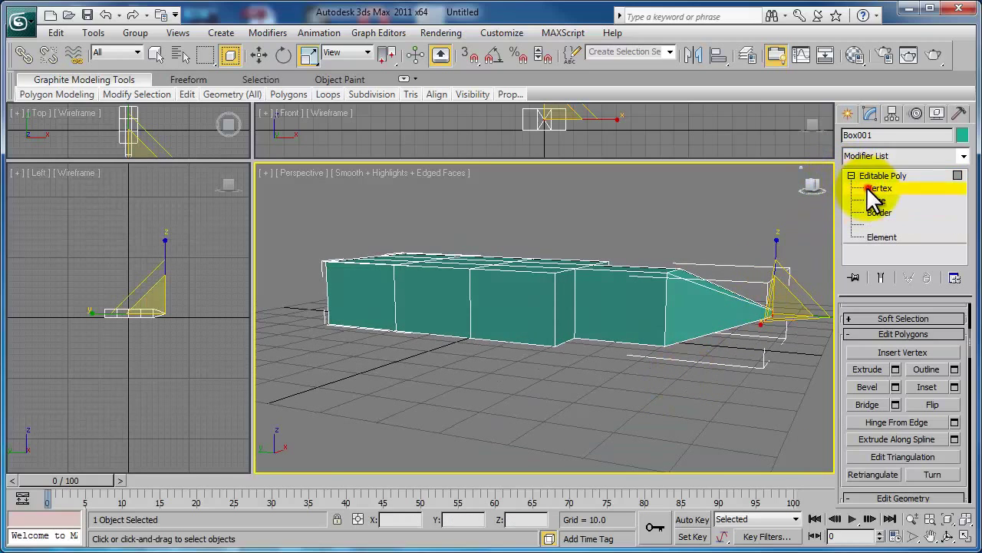
key(1)
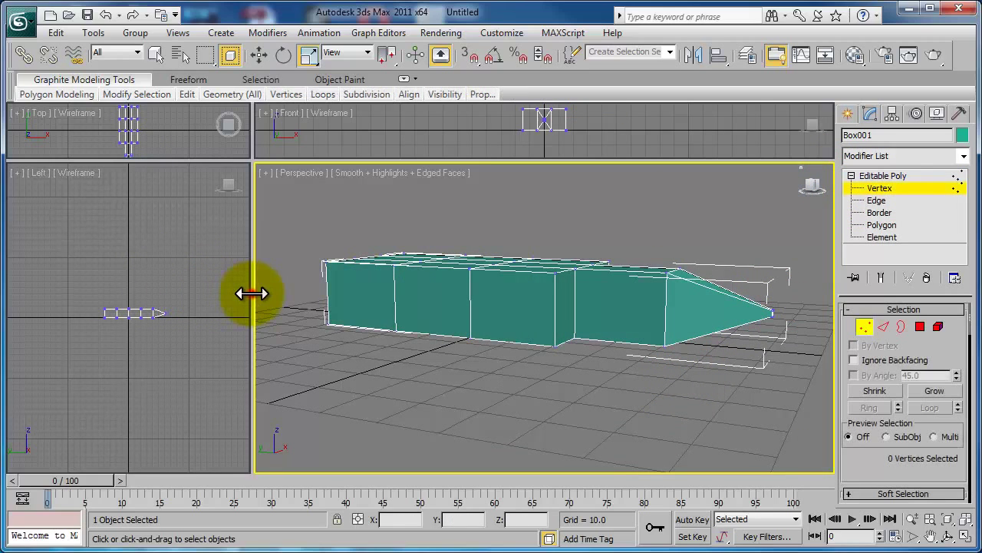
drag(248, 292, 516, 290)
scroll(300, 292, up, 2)
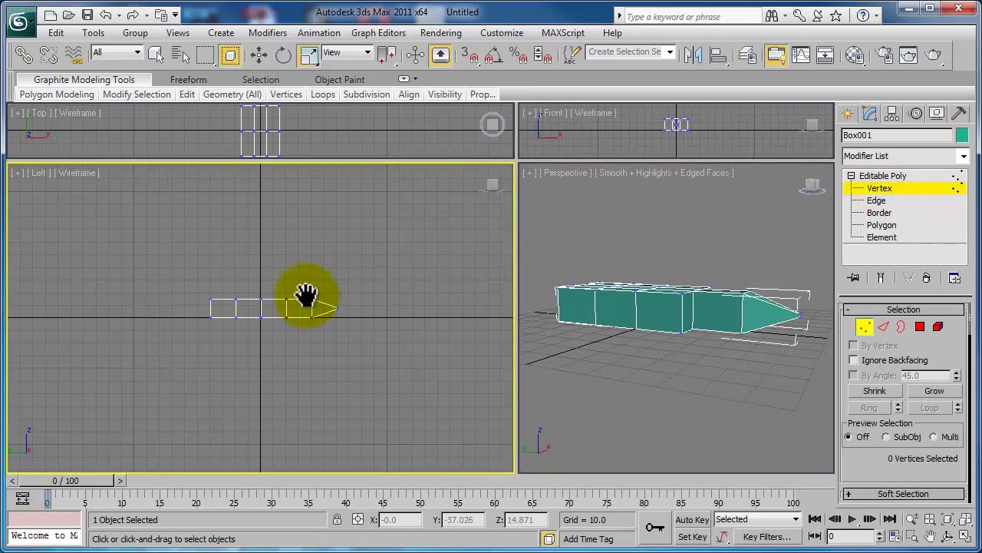
scroll(300, 300, up, 3)
middle_drag(300, 300, 274, 307)
scroll(273, 299, up, 3)
scroll(272, 299, down, 2)
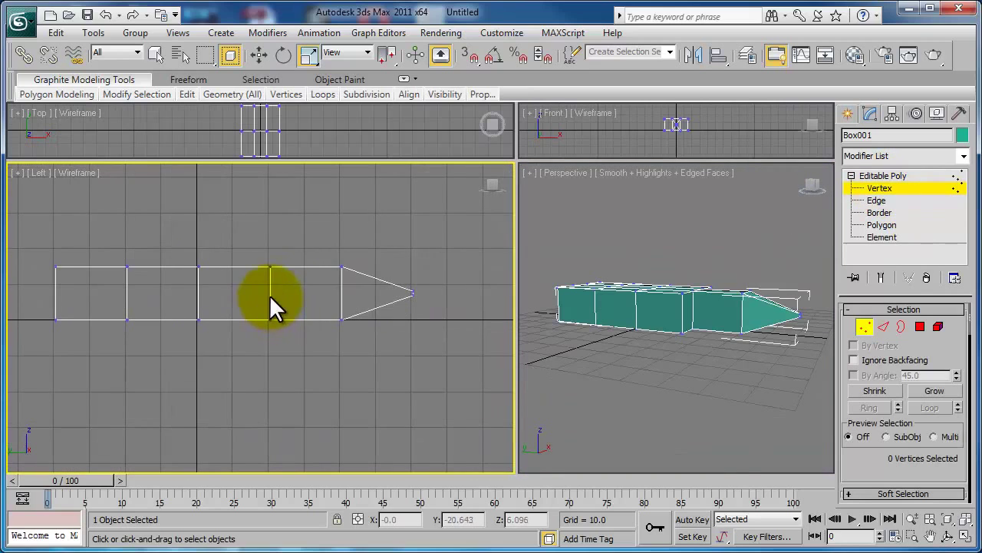
drag(390, 268, 428, 329)
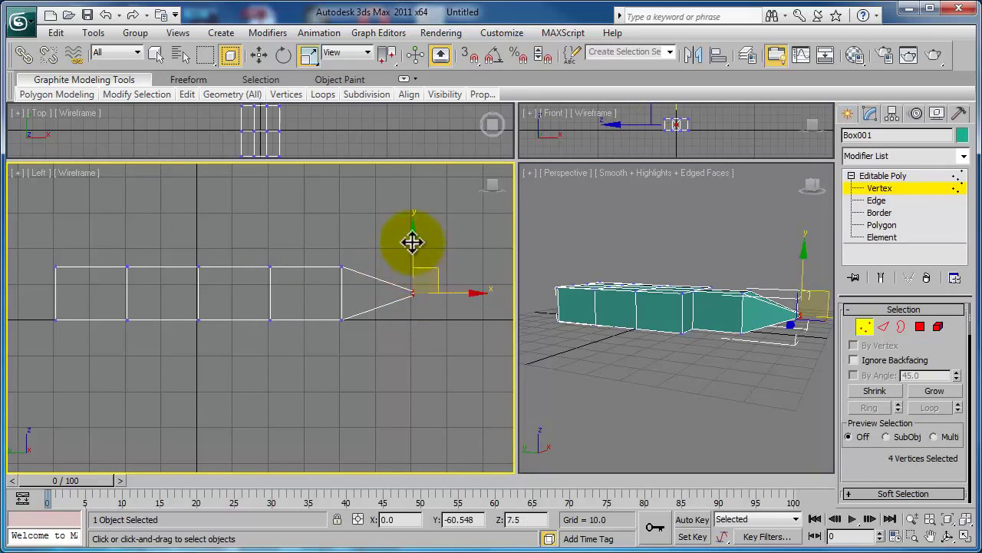
key(w)
drag(407, 241, 412, 264)
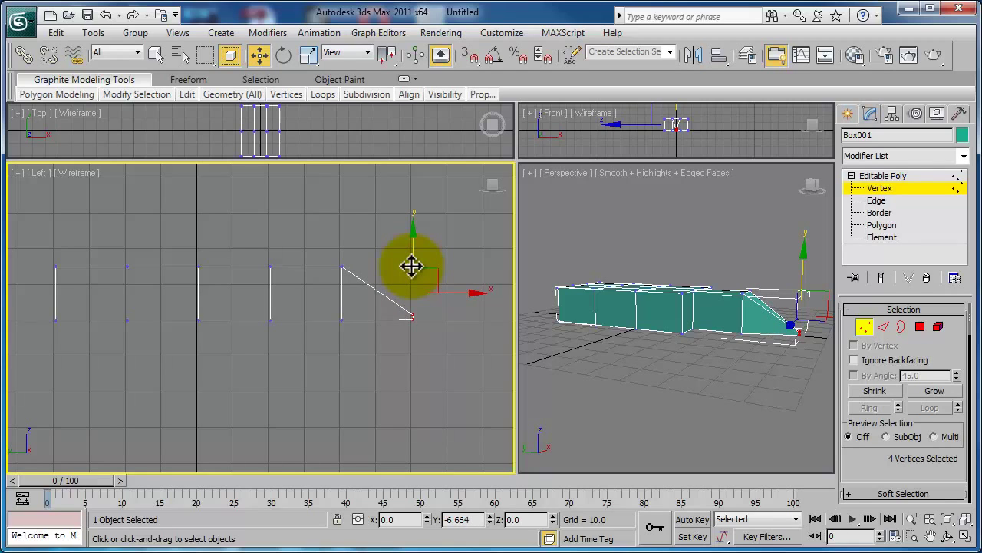
drag(412, 266, 412, 268)
Step: Lower the upper front vertex pair slightly, to Z 10.678
click(344, 266)
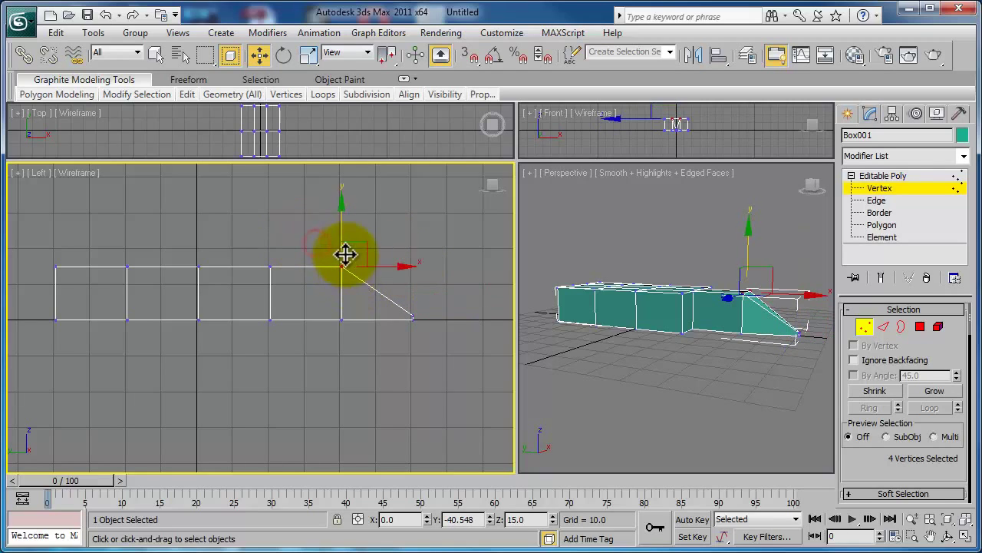
drag(340, 232, 340, 248)
click(671, 270)
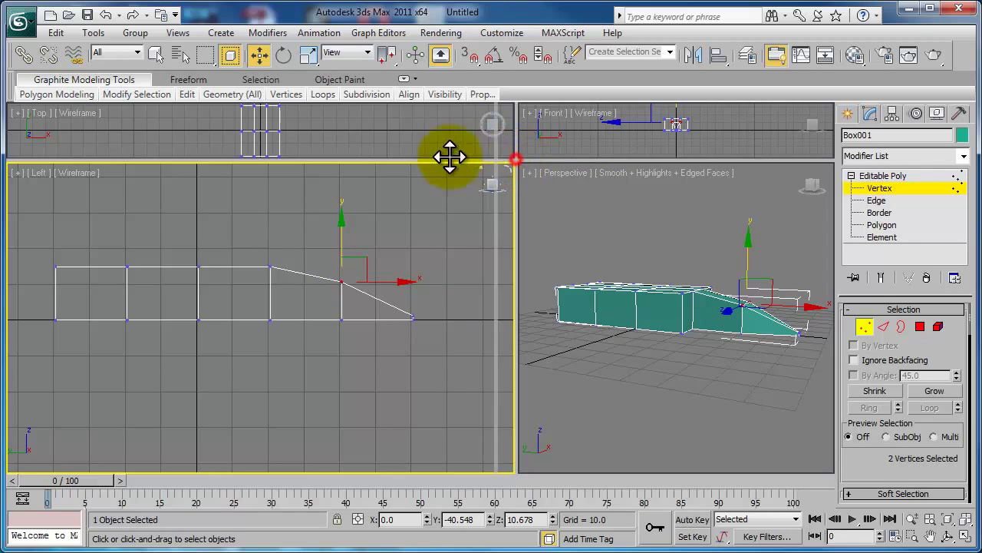
drag(515, 158, 358, 143)
scroll(568, 236, up, 3)
mouse_move(588, 256)
alt+middle_down()
mouse_move(574, 284)
mouse_move(583, 288)
alt+middle_up()
Step: Select the top face behind the nose and the sloped nose face
click(883, 224)
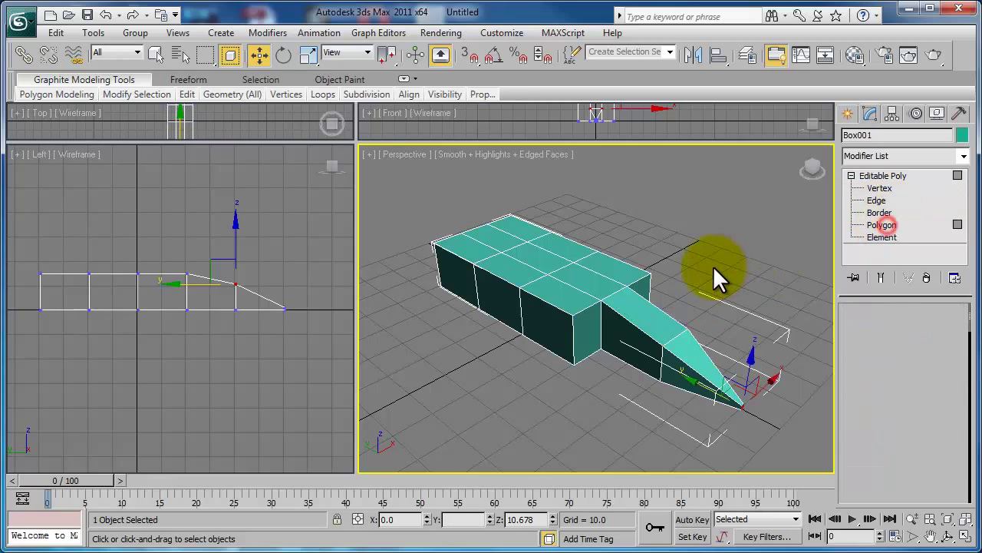
alt+middle_drag(707, 284, 705, 283)
click(607, 287)
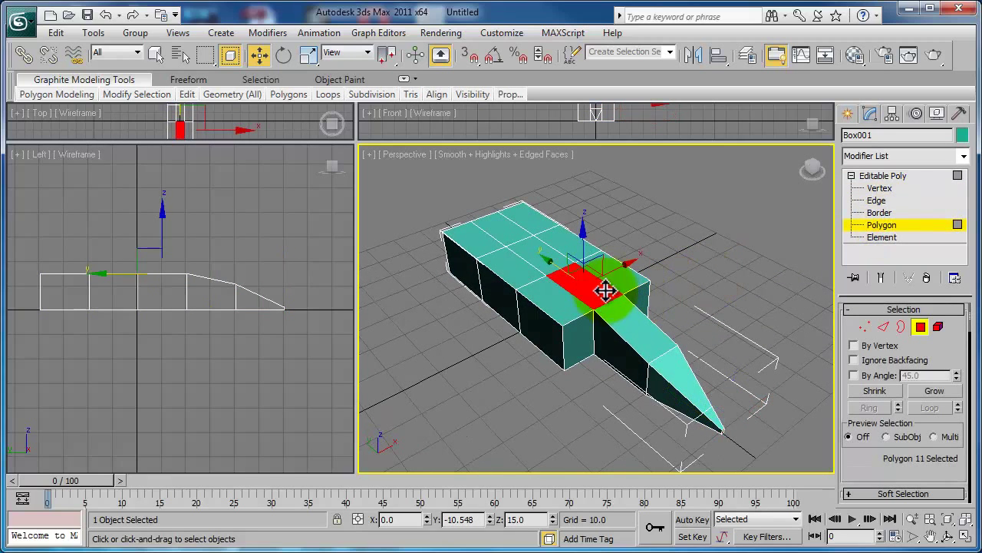
ctrl+click(626, 323)
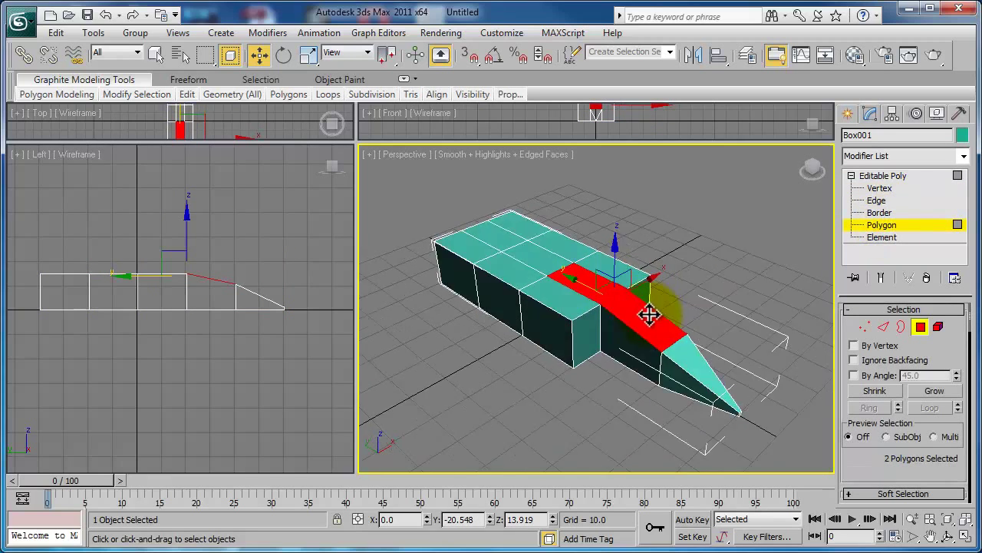
mouse_move(634, 325)
alt+middle_down()
mouse_move(627, 314)
mouse_move(650, 302)
alt+middle_up()
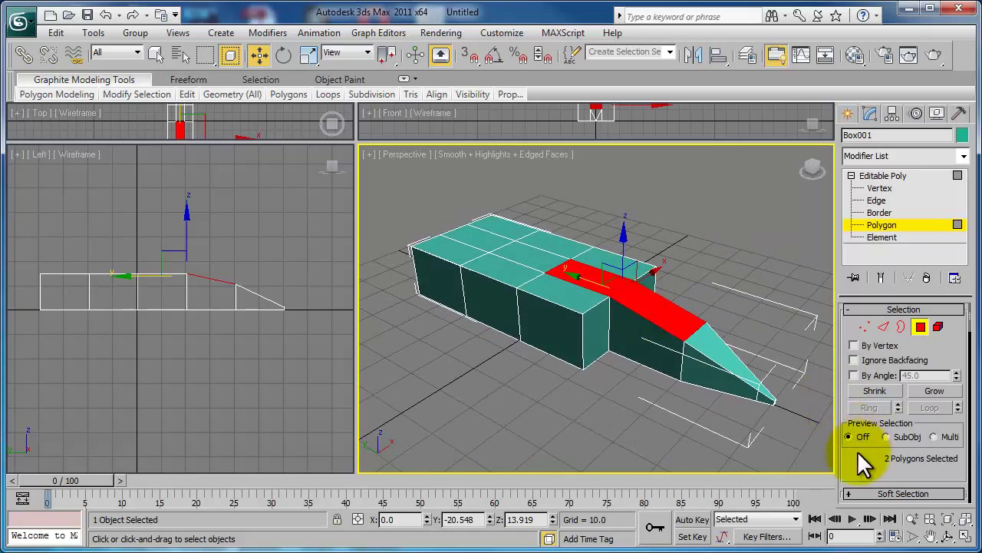
scroll(863, 399, down, 3)
scroll(903, 380, down, 1)
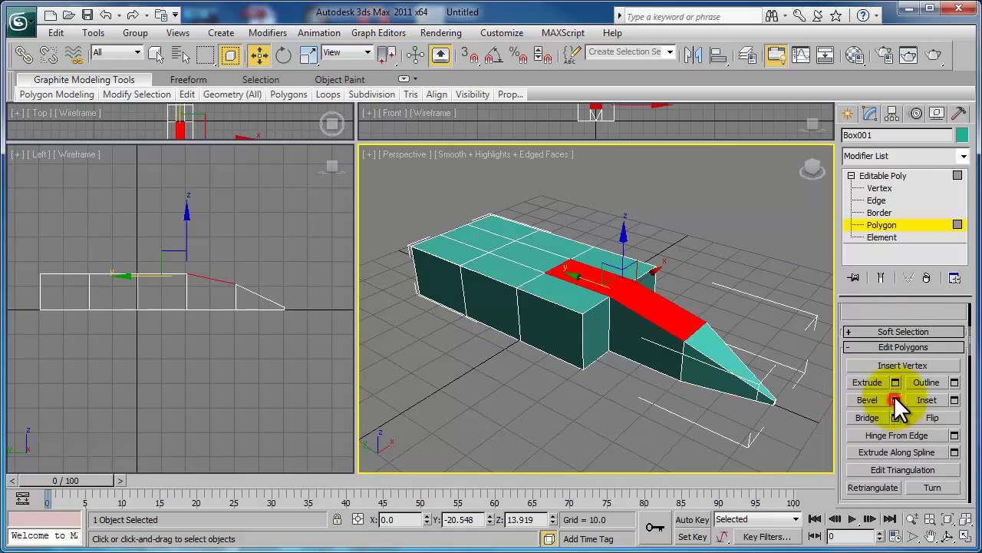
Step: Bevel the selected faces with height 3.929 and outline −3.085
click(895, 399)
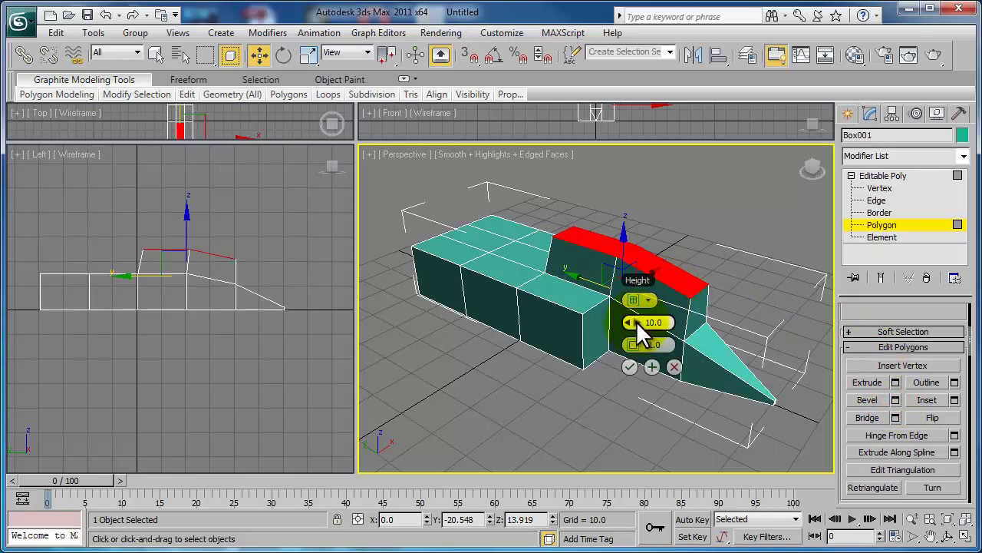
drag(637, 321, 633, 347)
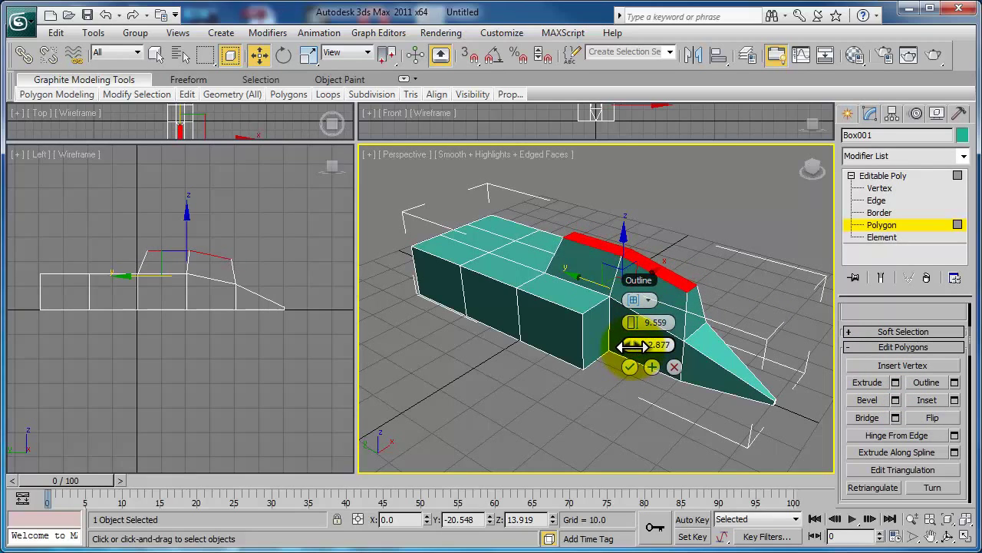
mouse_move(641, 321)
mouse_down()
mouse_move(619, 330)
mouse_move(635, 344)
mouse_up()
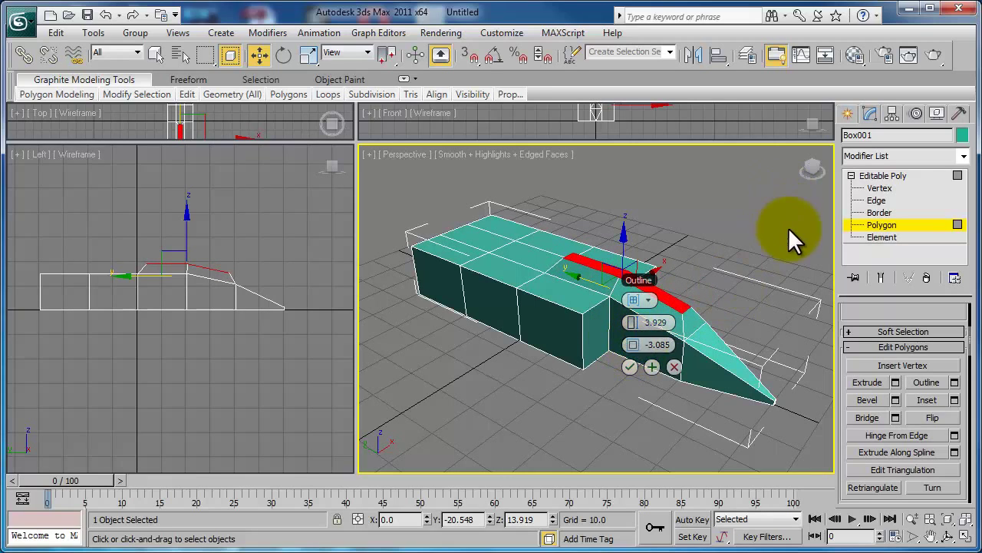
click(629, 367)
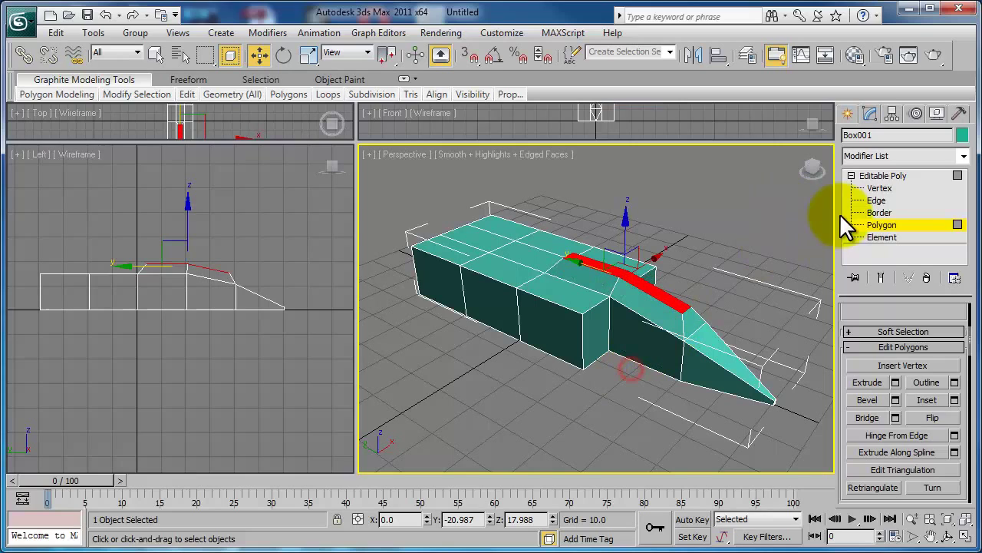
Step: Raise the ridge's peak vertices in the Left view to form a peaked canopy
click(894, 188)
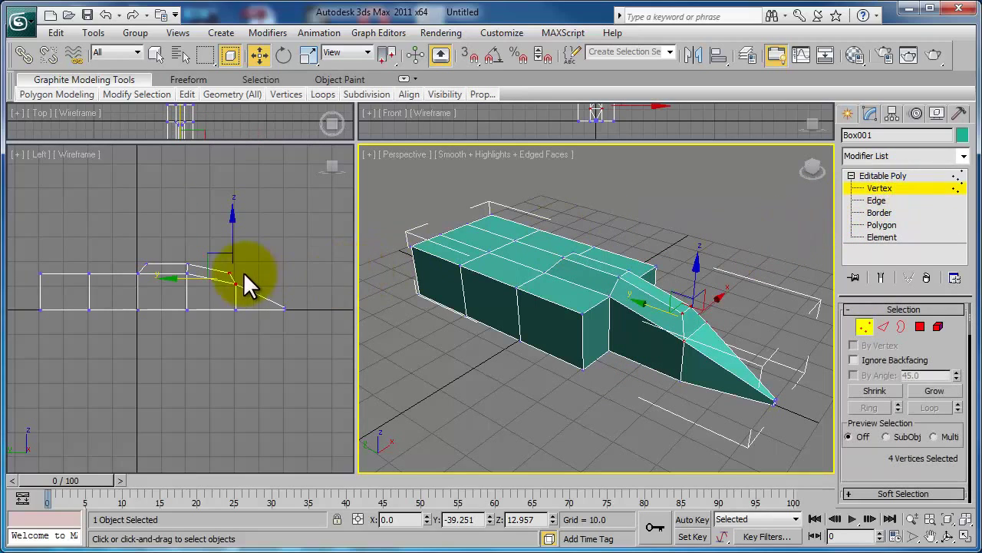
scroll(246, 283, up, 2)
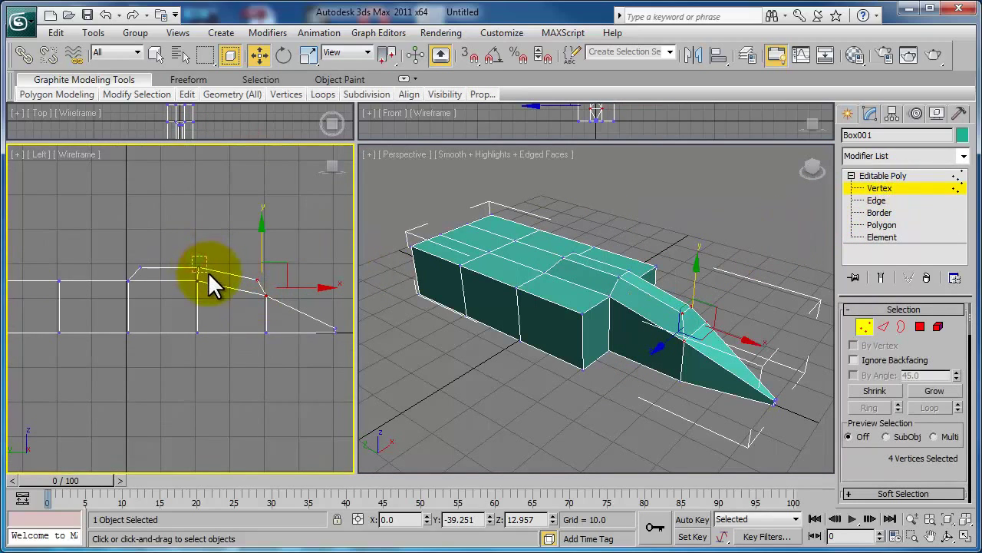
drag(211, 280, 228, 231)
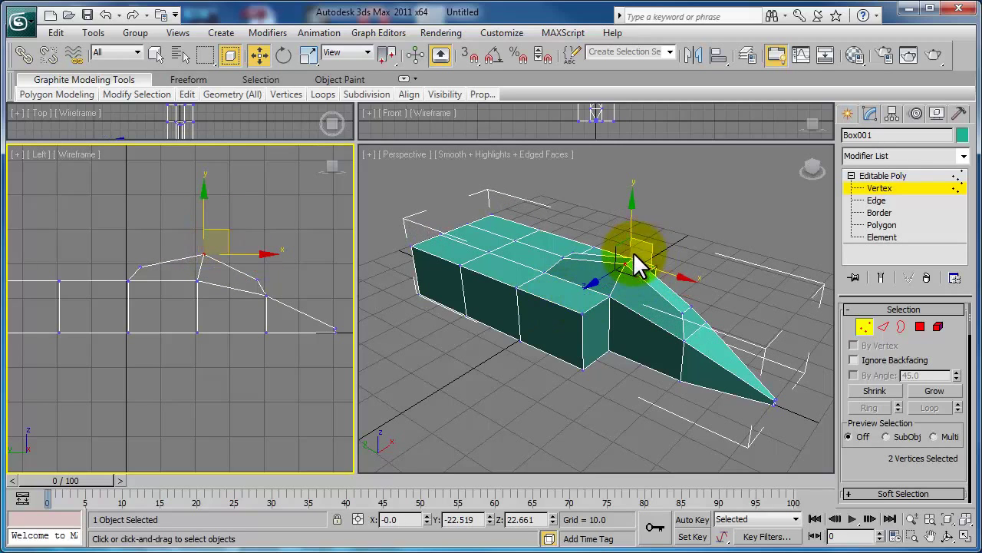
mouse_move(636, 258)
alt+middle_down()
mouse_move(581, 285)
mouse_move(533, 278)
mouse_move(616, 246)
mouse_move(699, 279)
mouse_move(705, 298)
mouse_move(668, 246)
mouse_move(682, 309)
mouse_move(591, 253)
mouse_move(596, 192)
mouse_move(653, 184)
mouse_move(686, 193)
alt+middle_up()
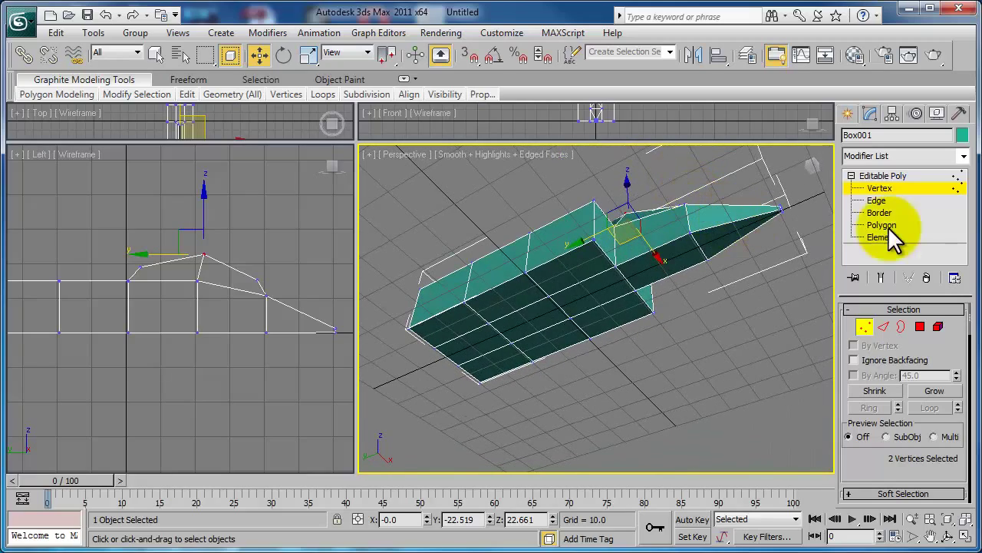
Step: Move the four bottom front vertices back to Y −11.431, slanting the join
drag(184, 323, 200, 342)
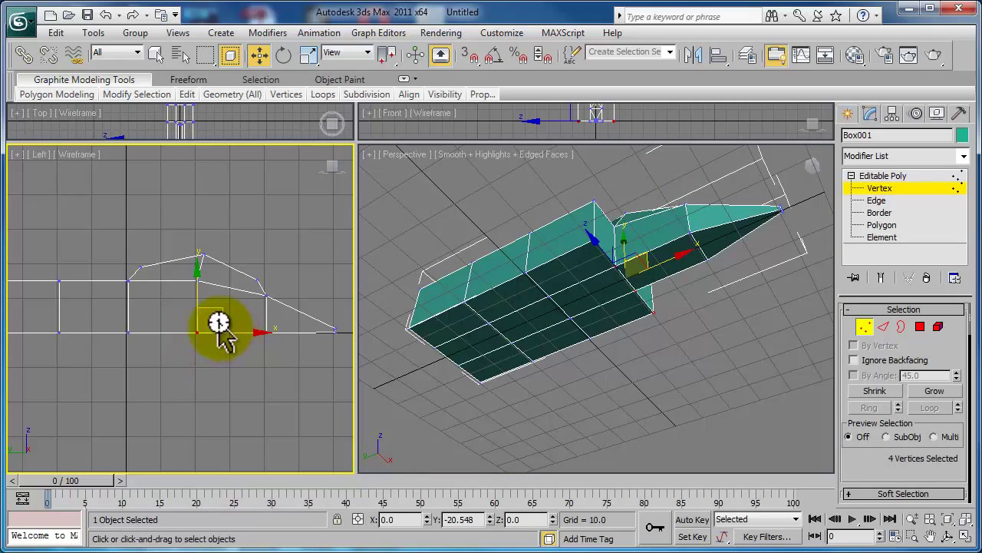
key(1)
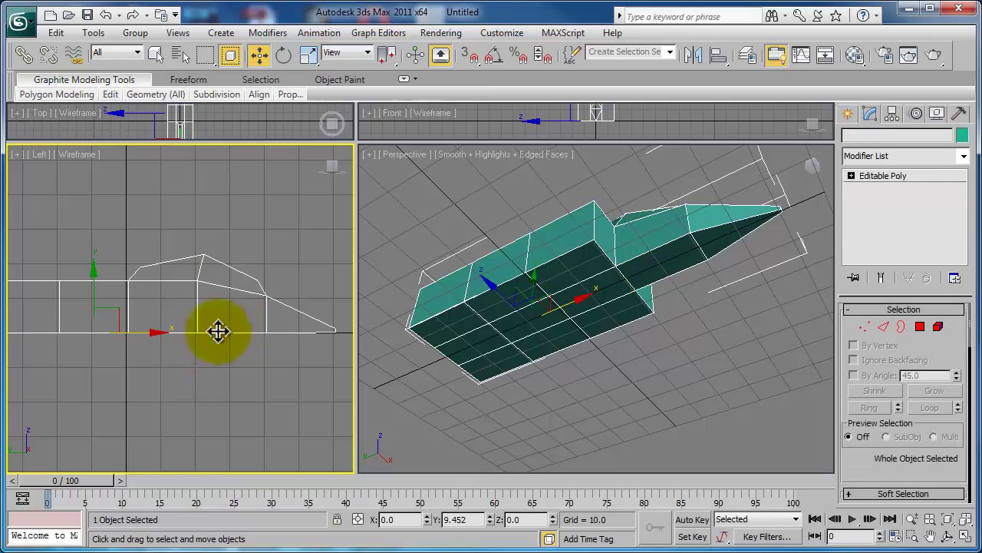
click(863, 325)
mouse_move(193, 321)
mouse_down()
mouse_move(226, 338)
mouse_move(212, 335)
mouse_up()
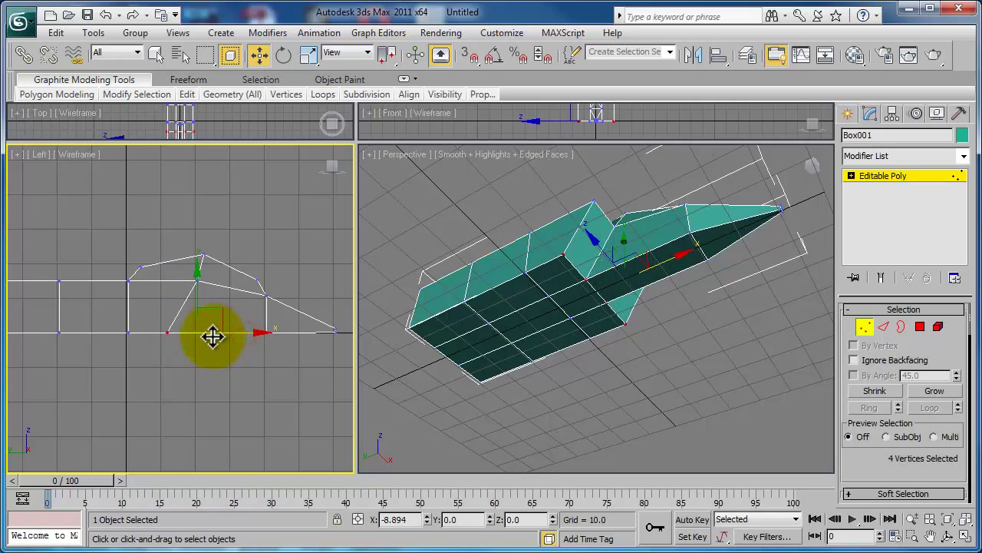
mouse_move(597, 351)
alt+middle_down()
mouse_move(609, 397)
mouse_move(632, 333)
mouse_move(588, 351)
mouse_move(497, 322)
mouse_move(566, 344)
mouse_move(636, 329)
mouse_move(610, 311)
mouse_move(551, 315)
mouse_move(538, 330)
mouse_move(566, 333)
alt+middle_up()
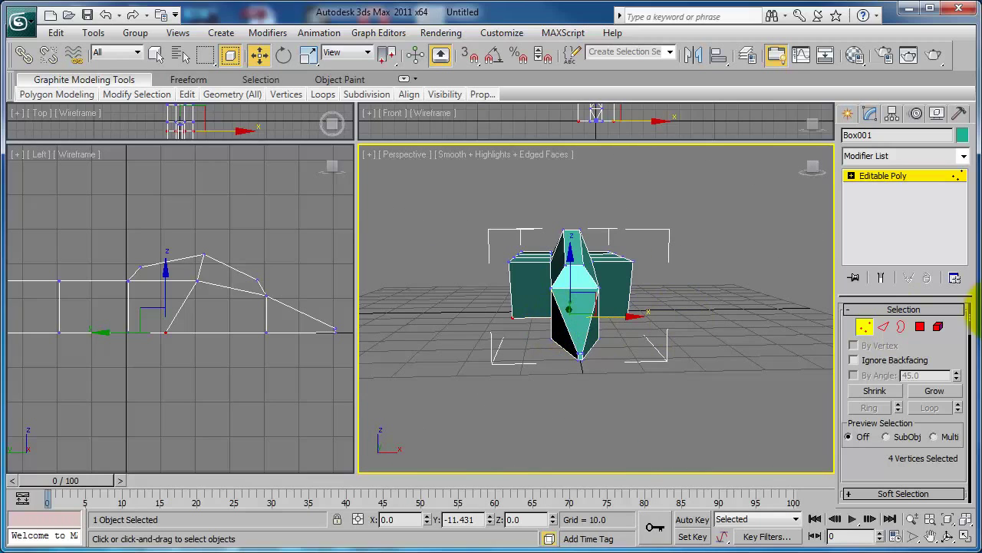
Step: Select the two slanted side faces at the body-to-arm join
click(920, 327)
click(613, 281)
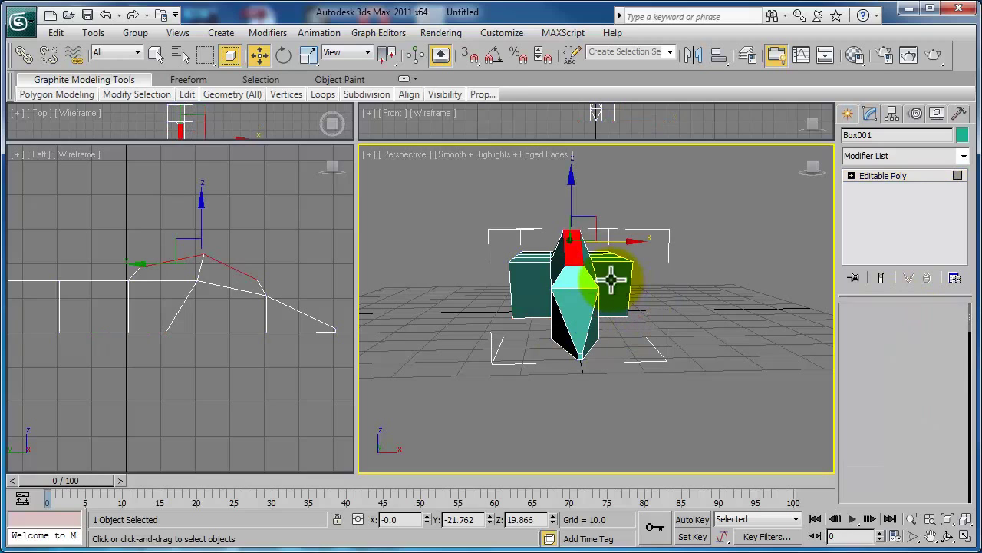
click(613, 281)
ctrl+click(532, 269)
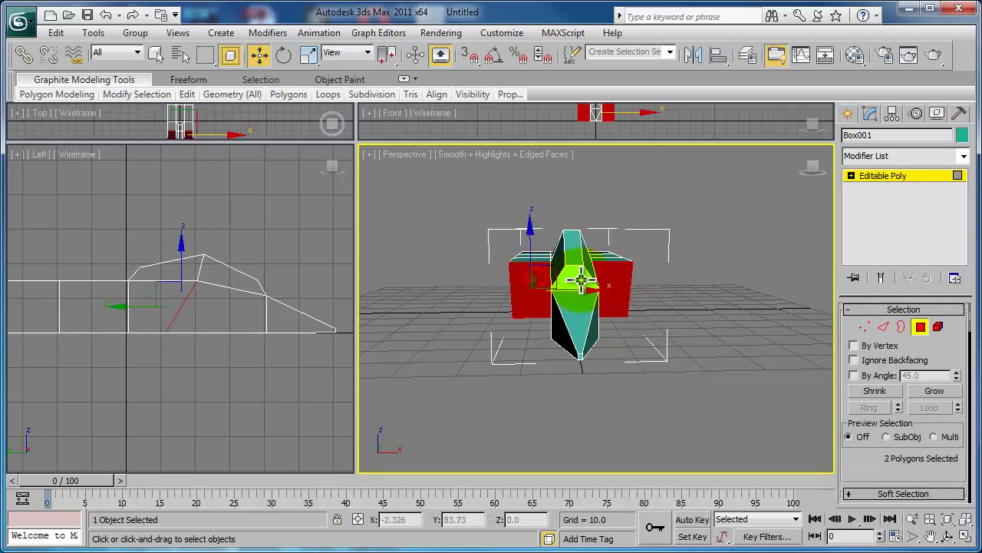
mouse_move(572, 281)
alt+middle_down()
mouse_move(594, 295)
mouse_move(631, 285)
mouse_move(631, 268)
mouse_move(530, 266)
mouse_move(664, 268)
mouse_move(829, 366)
alt+middle_up()
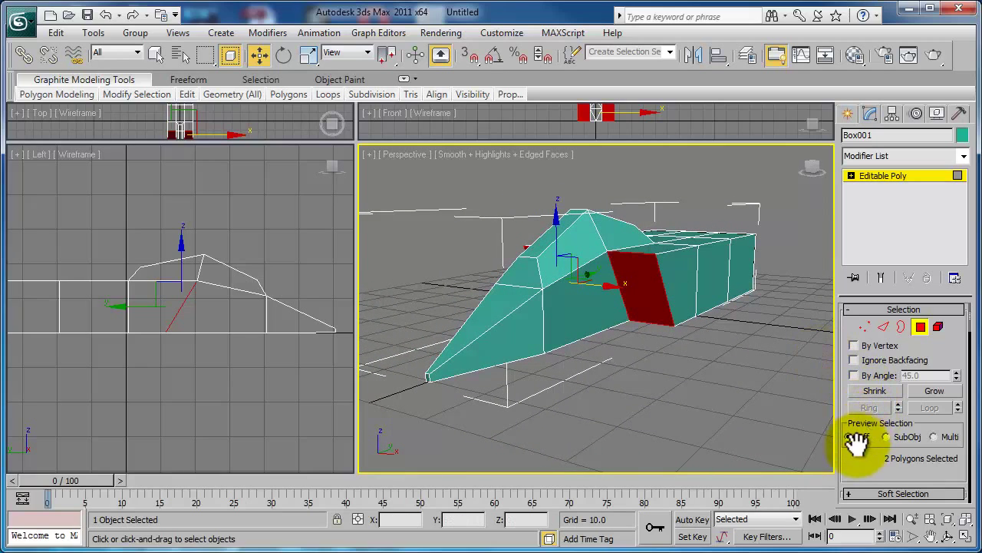
scroll(884, 403, down, 3)
scroll(894, 404, down, 2)
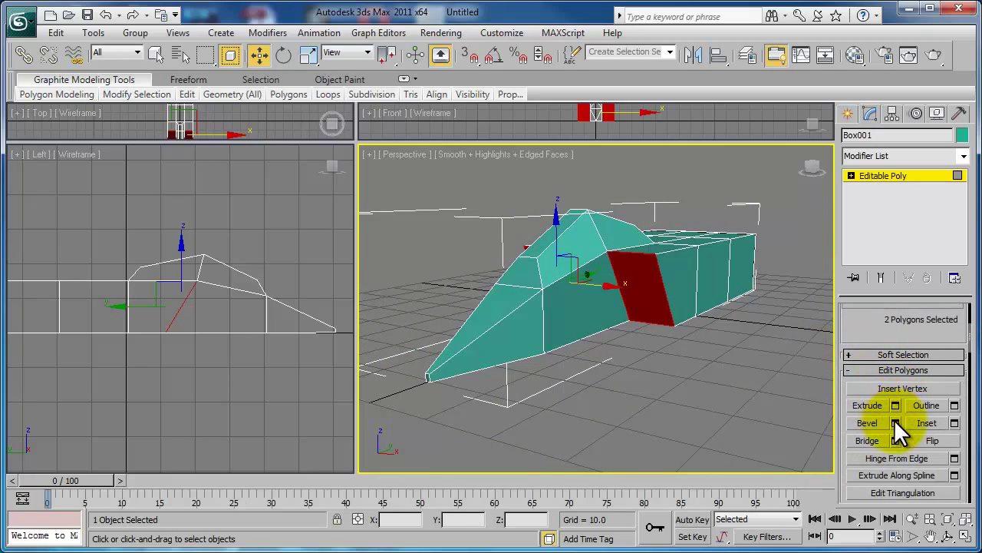
Step: Extrude the side faces −2.252 inward to form recessed intakes
click(895, 405)
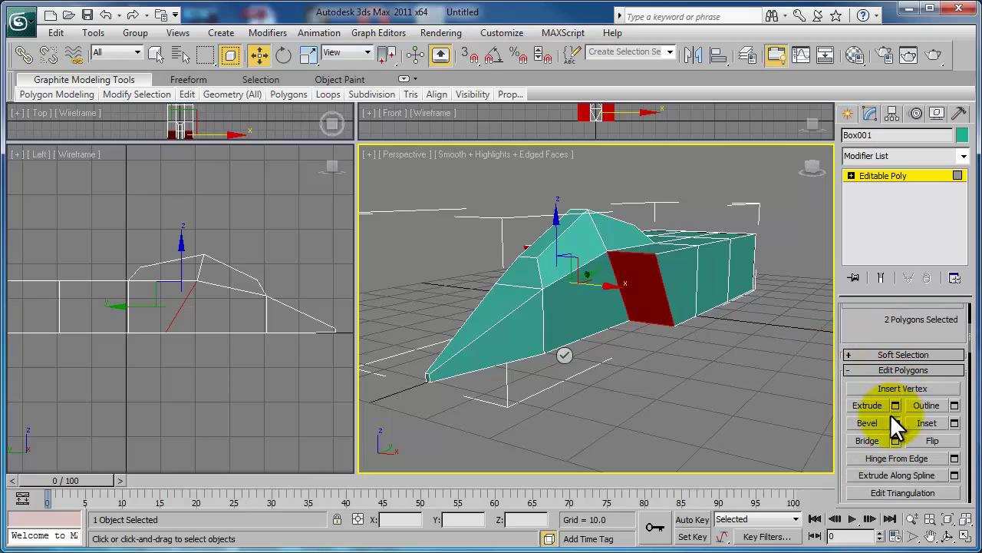
mouse_move(545, 288)
mouse_down()
mouse_move(581, 315)
mouse_move(573, 332)
mouse_move(569, 311)
mouse_up()
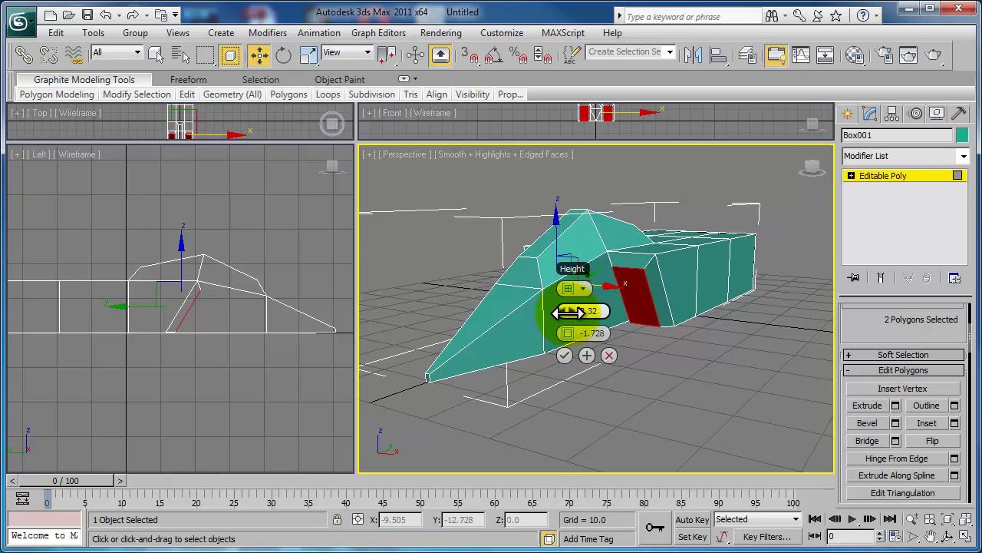
click(565, 355)
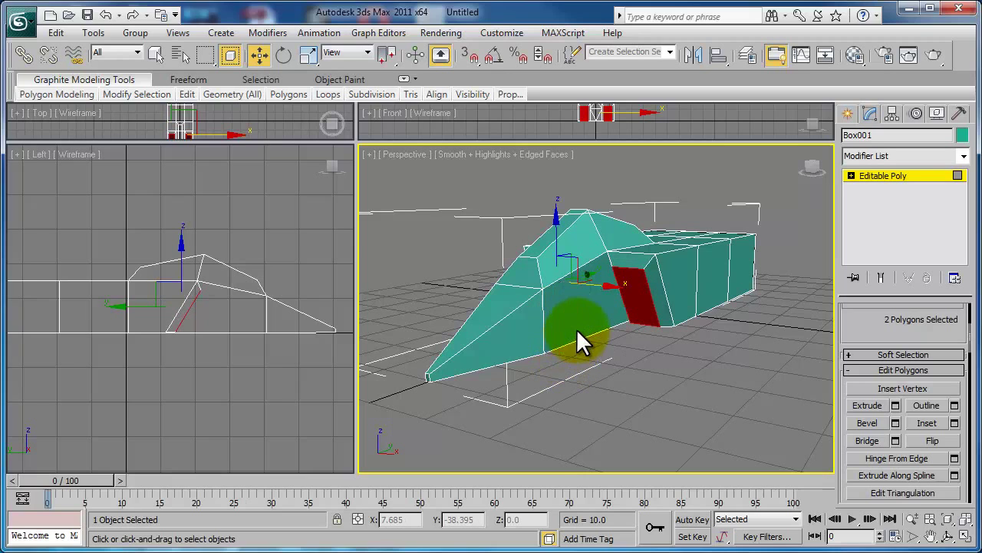
alt+middle_drag(577, 333, 669, 328)
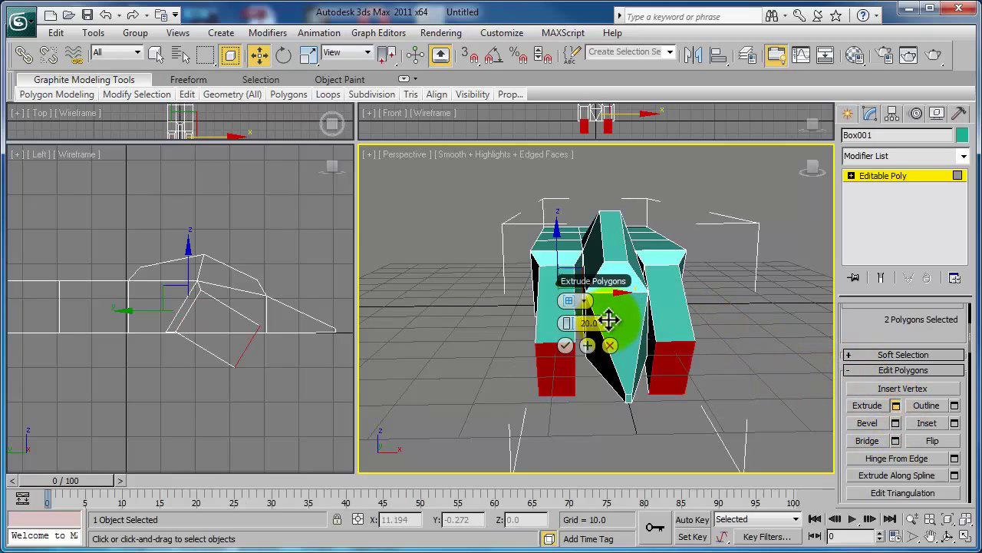
drag(581, 323, 512, 322)
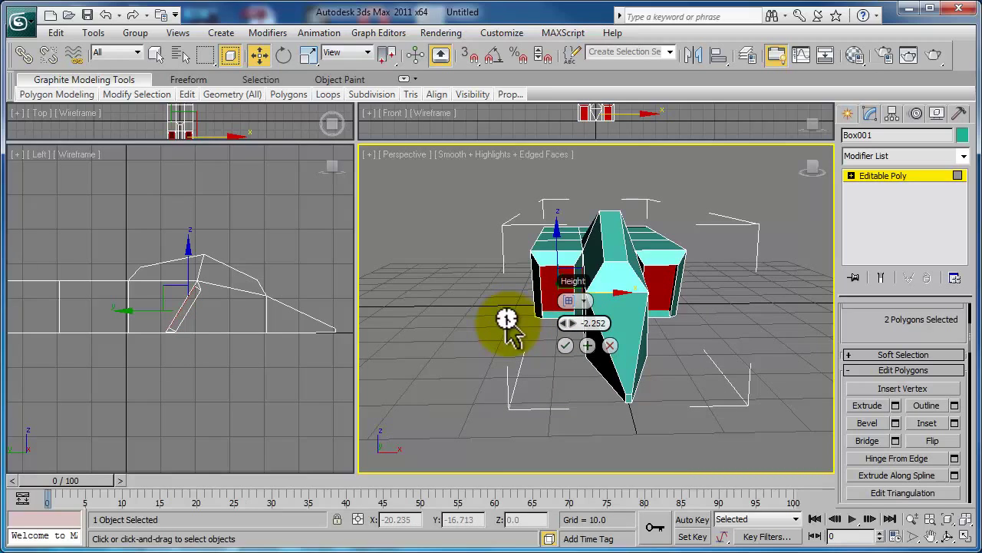
click(563, 347)
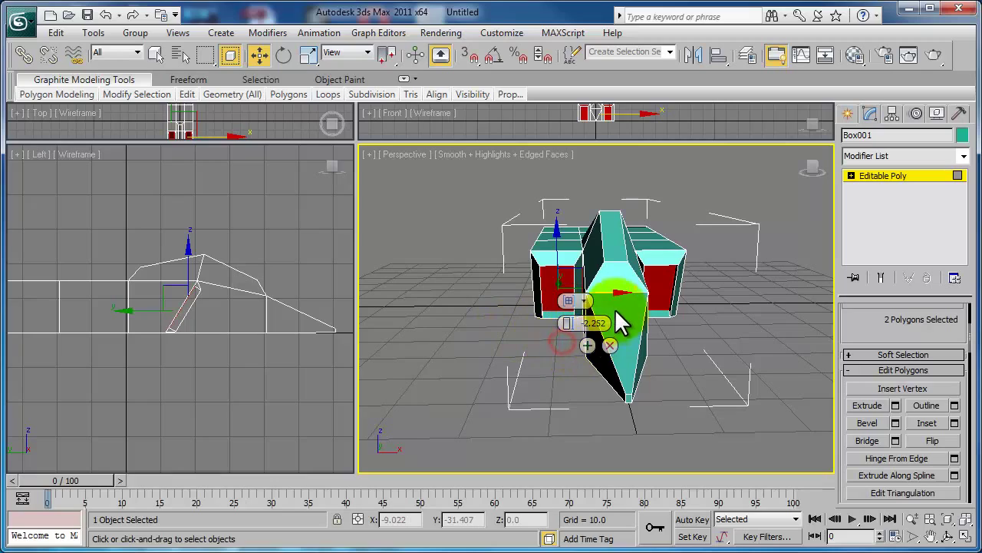
mouse_move(600, 303)
alt+middle_down()
mouse_move(653, 341)
mouse_move(686, 307)
mouse_move(548, 318)
mouse_move(525, 297)
mouse_move(618, 281)
mouse_move(680, 307)
mouse_move(686, 340)
mouse_move(690, 334)
mouse_move(619, 319)
mouse_move(603, 343)
mouse_move(470, 307)
alt+middle_up()
scroll(621, 301, down, 2)
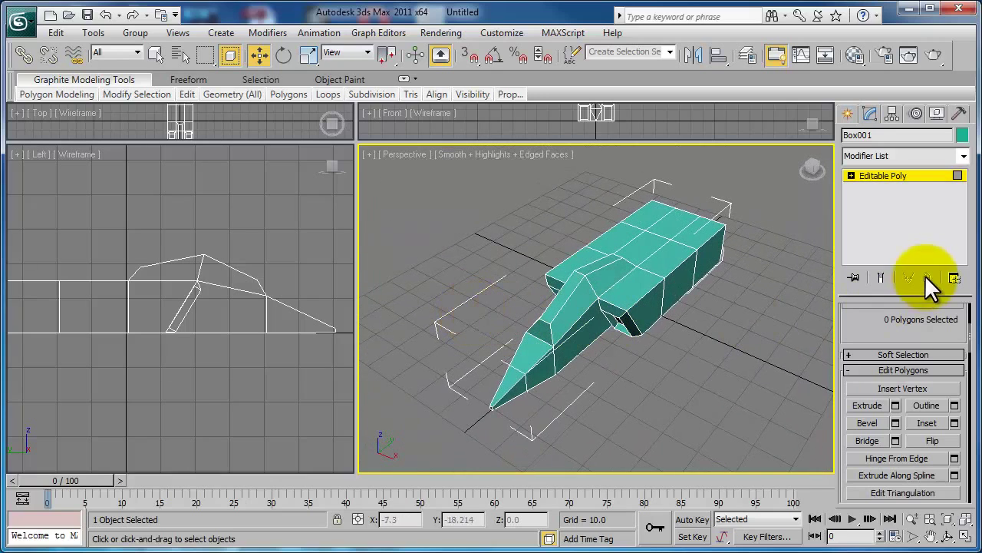
Step: Select six polygons on the top rear of the fuselage
click(850, 176)
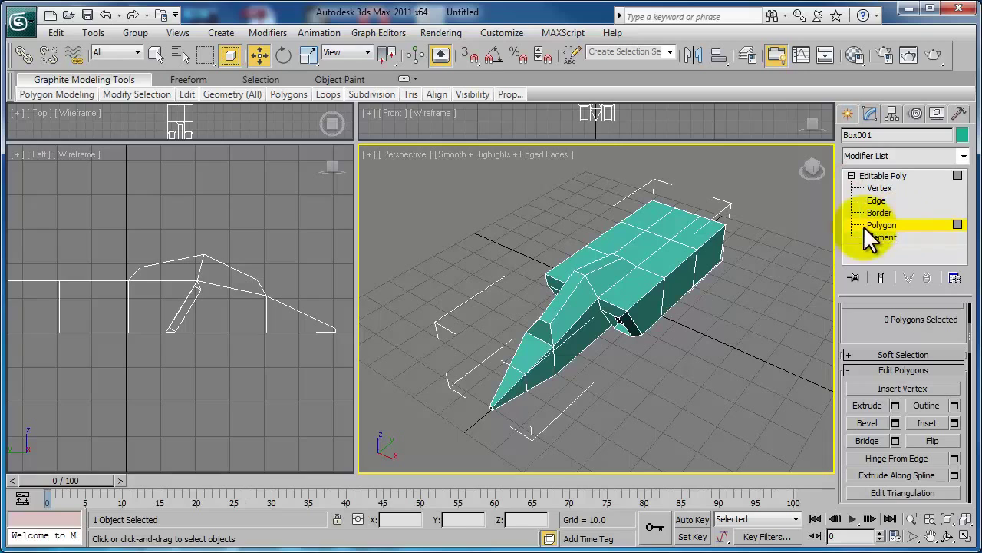
click(694, 226)
ctrl+click(659, 267)
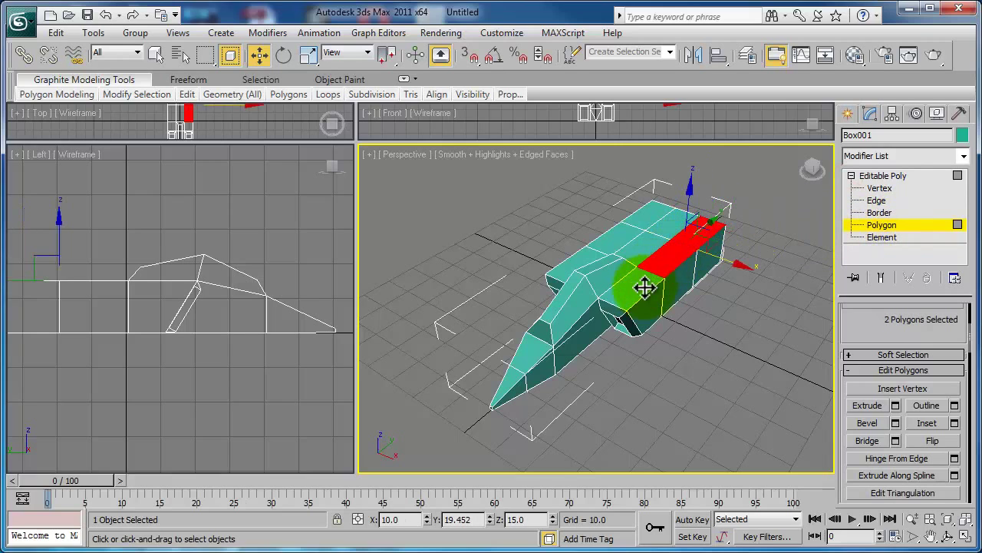
ctrl+click(588, 259)
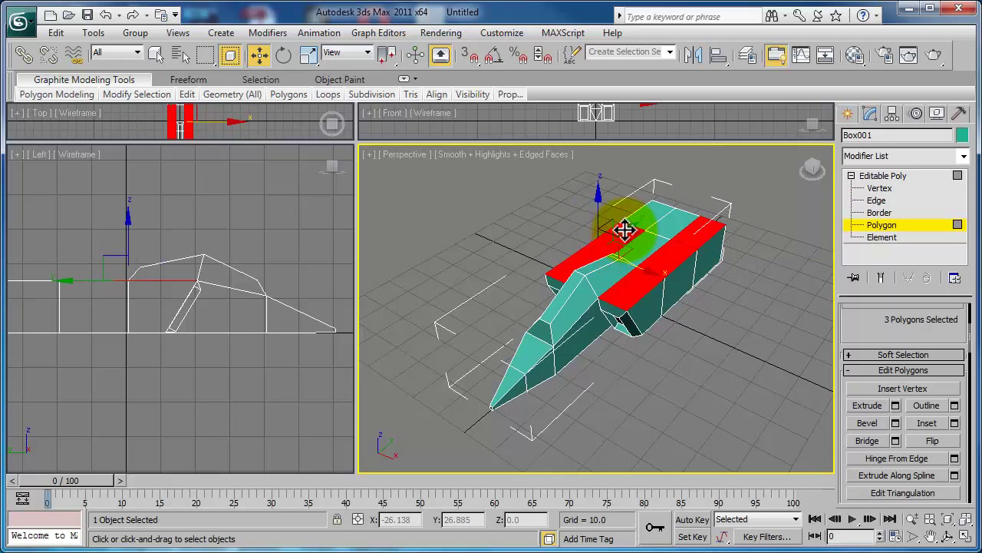
ctrl+click(648, 218)
alt+middle_drag(697, 280, 696, 270)
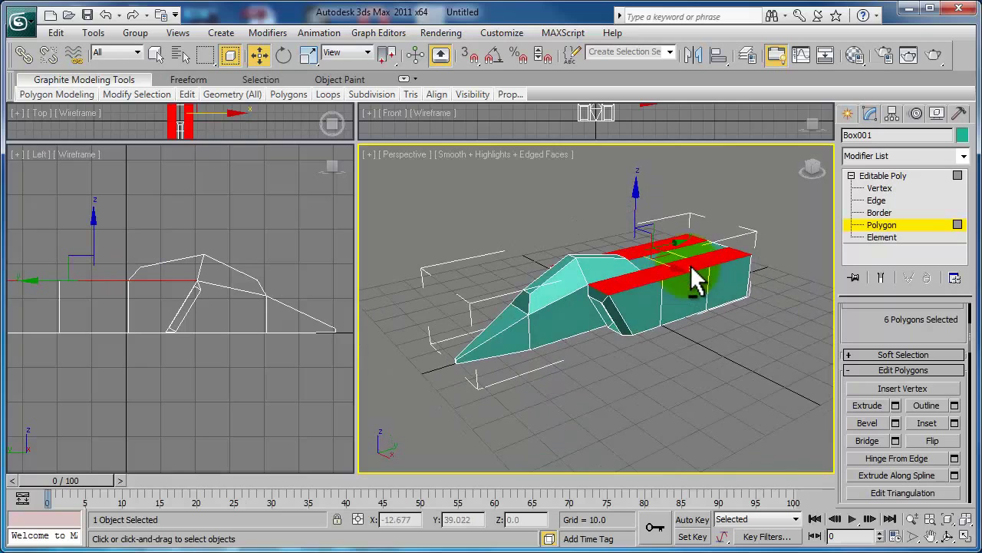
Step: Extrude the six top faces 2.038 upward into two raised rails
click(895, 405)
drag(640, 280, 656, 279)
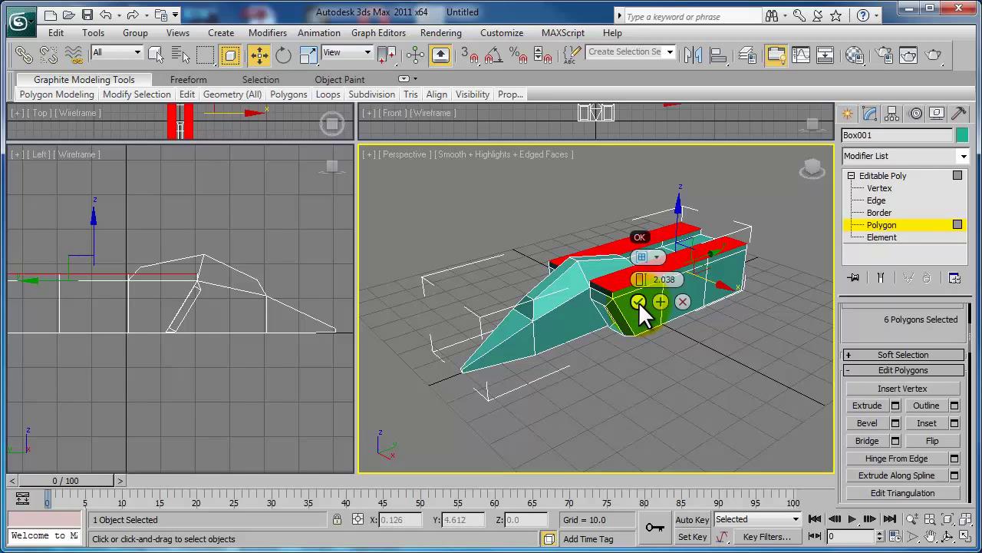
click(638, 302)
mouse_move(656, 318)
alt+middle_down()
mouse_move(662, 329)
mouse_move(653, 325)
alt+middle_up()
click(679, 370)
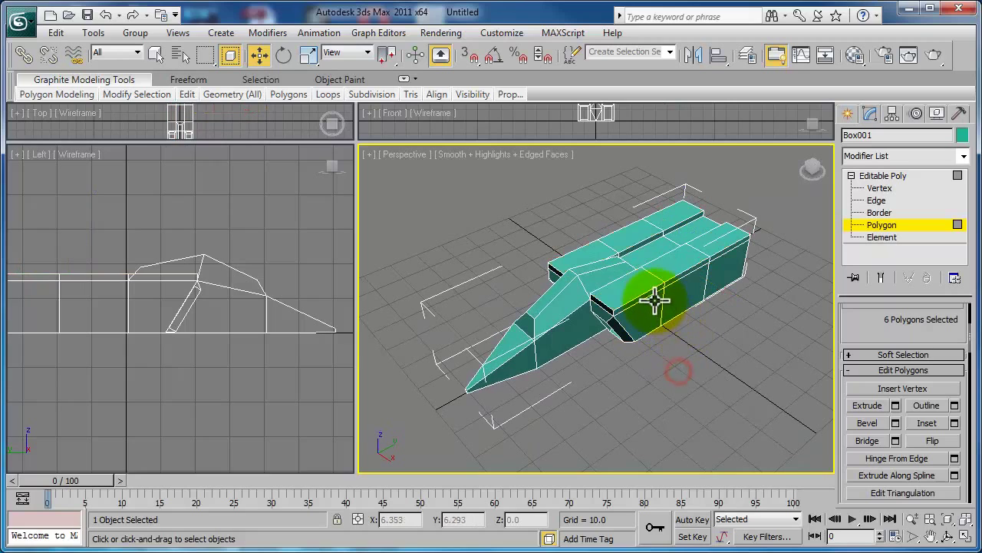
click(653, 292)
Step: Select three side polygons on each side of the rear fuselage
ctrl+click(684, 277)
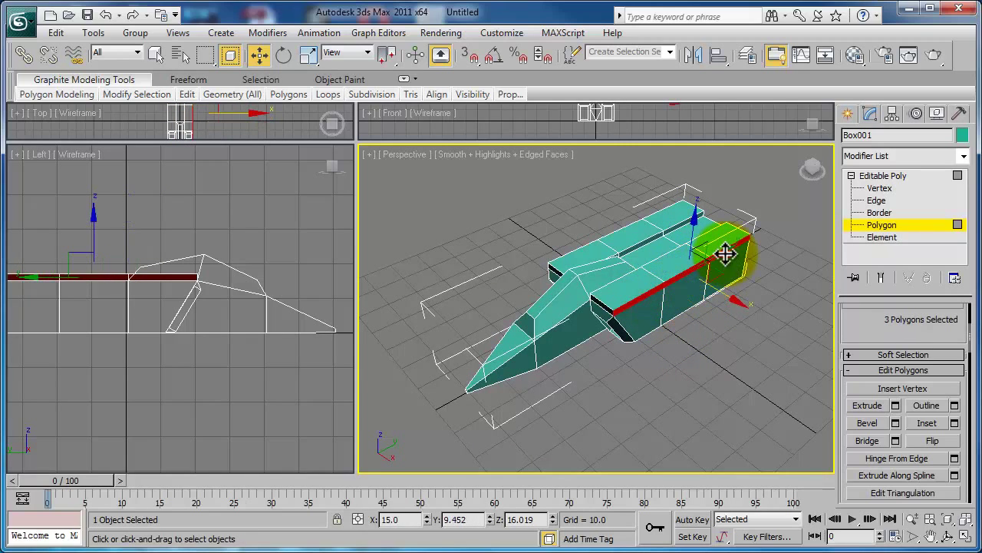
ctrl+click(577, 268)
mouse_move(576, 268)
alt+middle_down()
mouse_move(758, 254)
mouse_move(722, 261)
alt+middle_up()
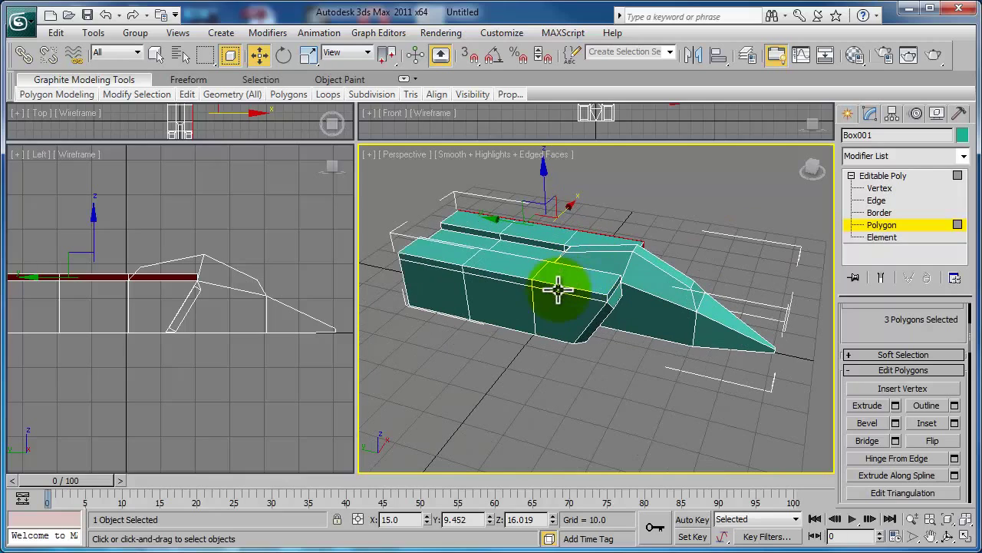
shift+click(558, 287)
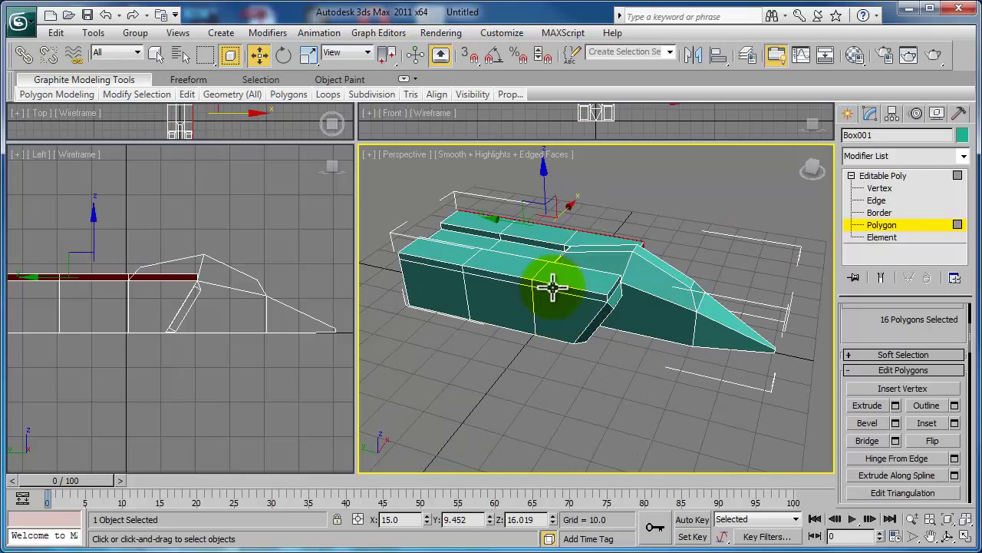
click(556, 286)
shift+click(518, 281)
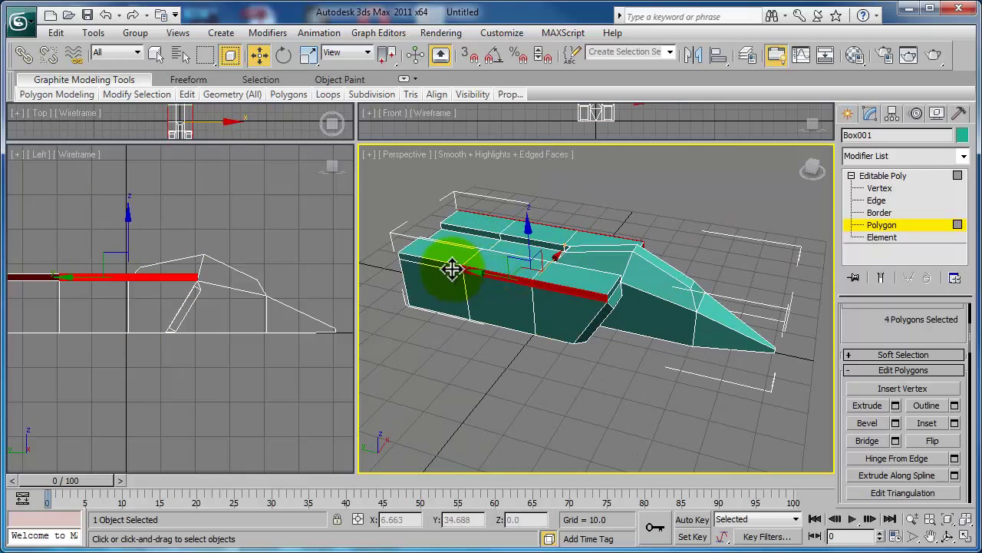
ctrl+click(575, 279)
mouse_move(575, 278)
alt+middle_down()
mouse_move(592, 300)
mouse_move(505, 281)
mouse_move(499, 253)
mouse_move(526, 238)
mouse_move(483, 255)
alt+middle_up()
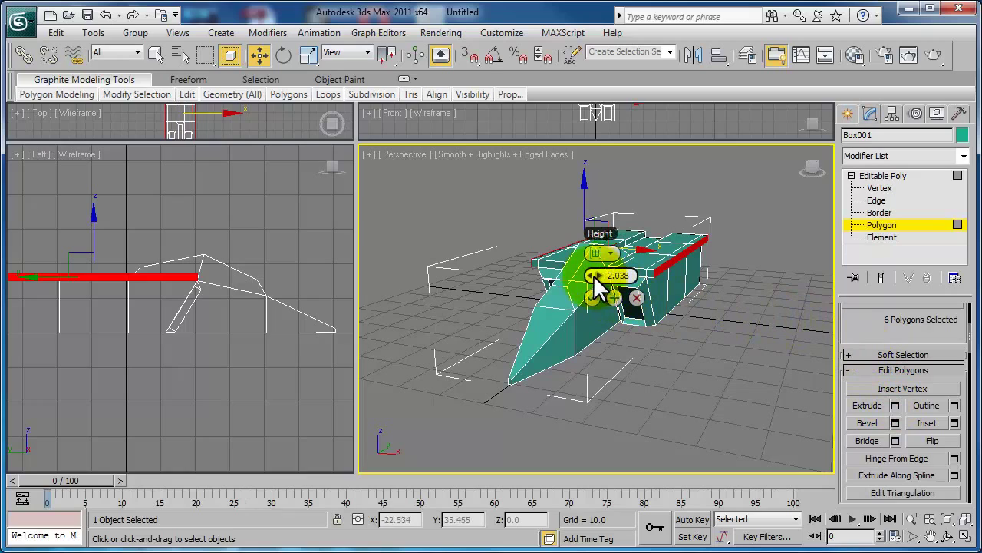
Step: Extrude the side faces about 7.7, then continue to 22.95 outward into wings
drag(606, 276, 614, 274)
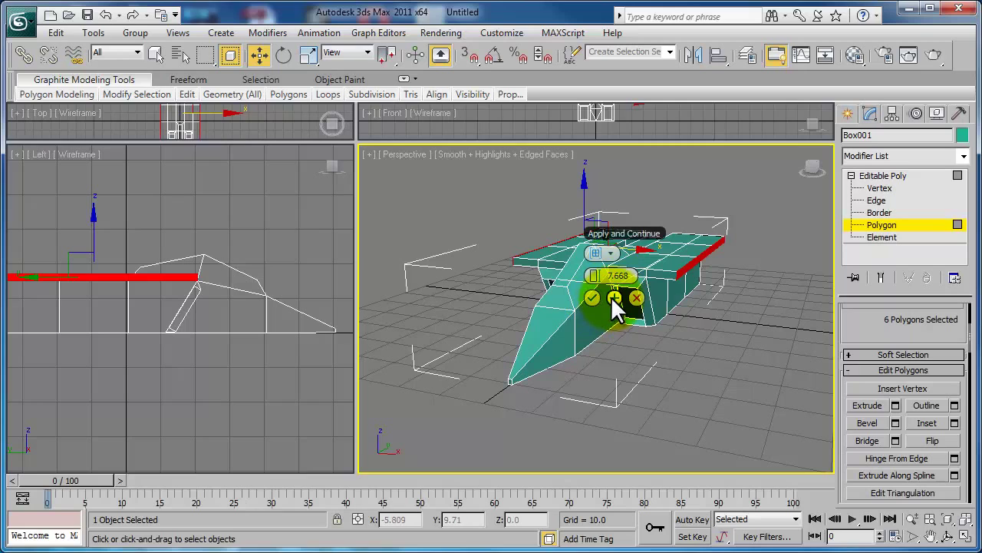
click(614, 298)
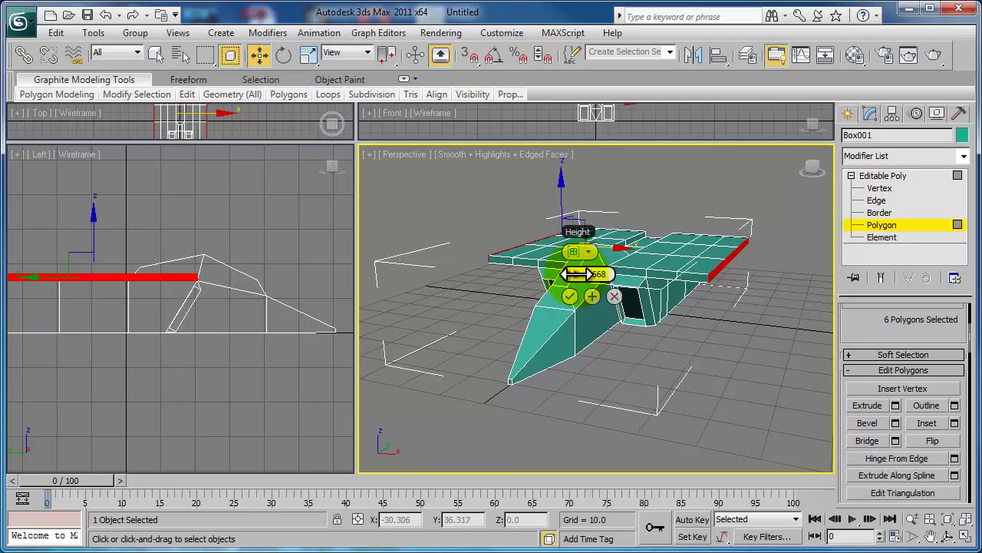
drag(576, 274, 608, 274)
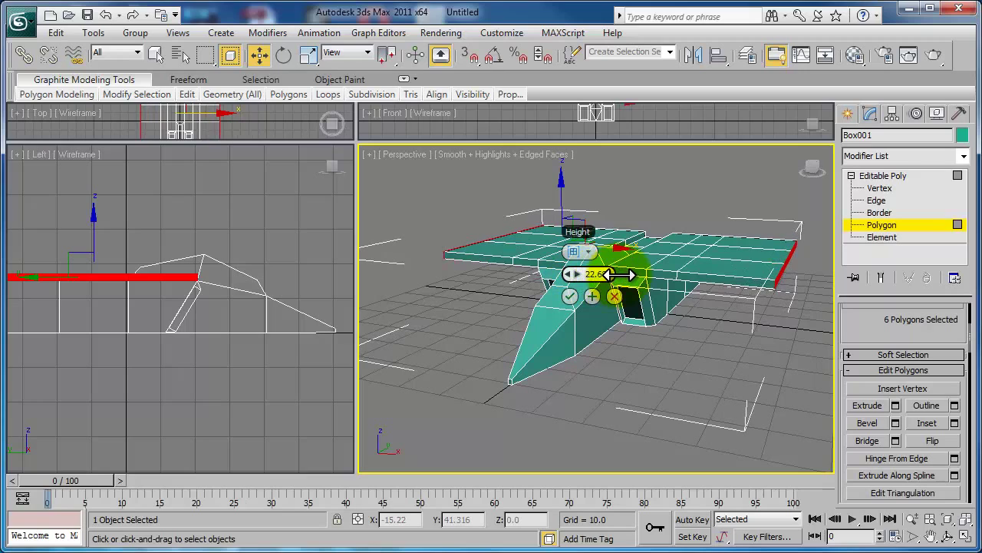
click(569, 295)
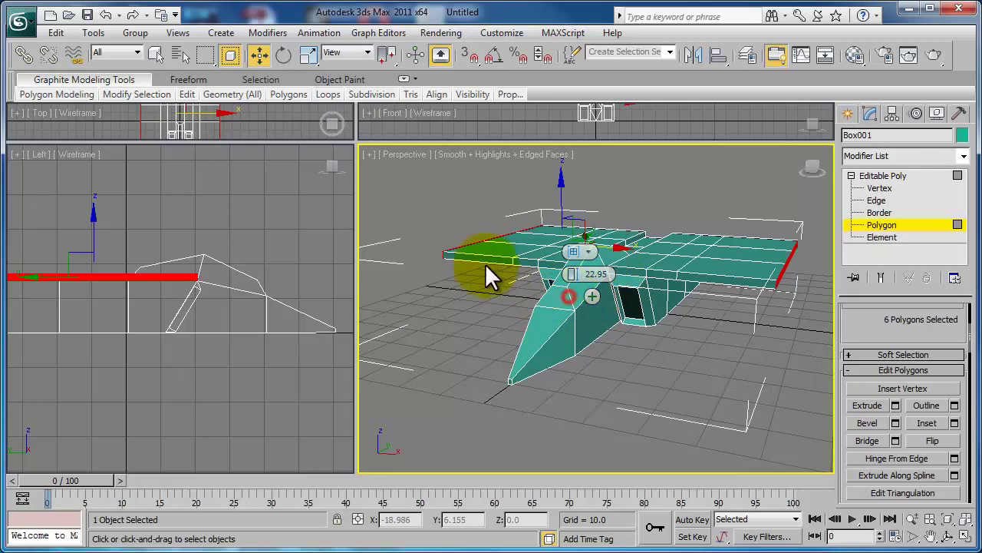
mouse_move(515, 281)
alt+middle_down()
mouse_move(602, 290)
mouse_move(621, 272)
mouse_move(575, 277)
mouse_move(500, 261)
mouse_move(497, 274)
mouse_move(364, 198)
alt+middle_up()
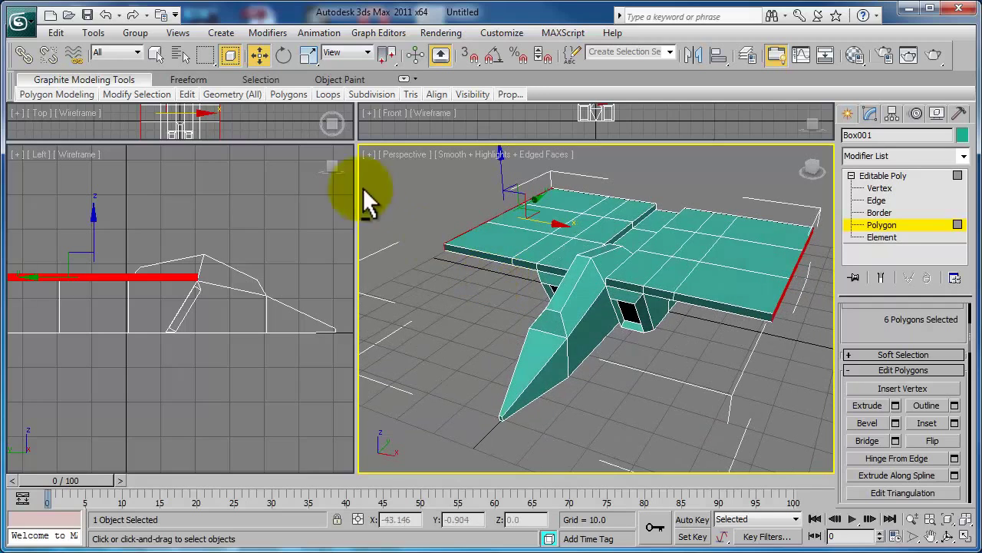
drag(353, 138, 669, 363)
Step: Switch Box001 to Vertex level with the model centred in the Top view
mouse_move(421, 235)
middle_down()
mouse_move(511, 257)
mouse_move(577, 241)
mouse_move(568, 239)
middle_up()
scroll(568, 240, up, 2)
scroll(438, 235, up, 2)
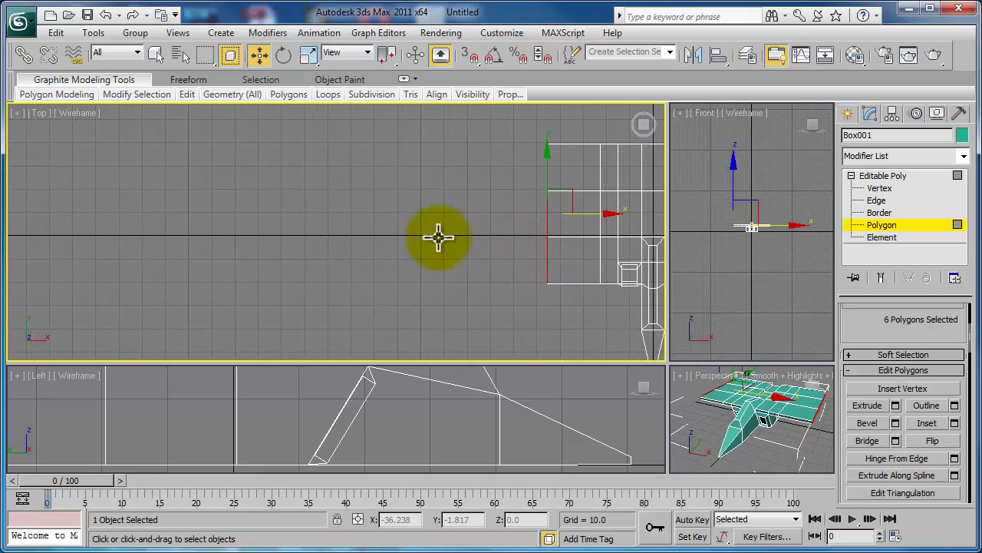
scroll(356, 230, up, 2)
middle_drag(356, 230, 330, 243)
scroll(331, 243, down, 3)
scroll(406, 246, down, 3)
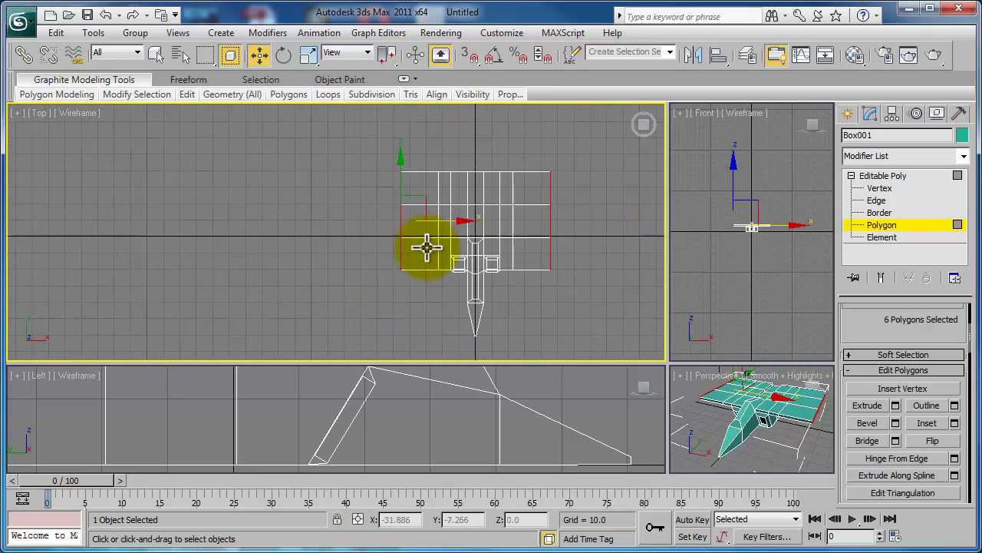
click(879, 188)
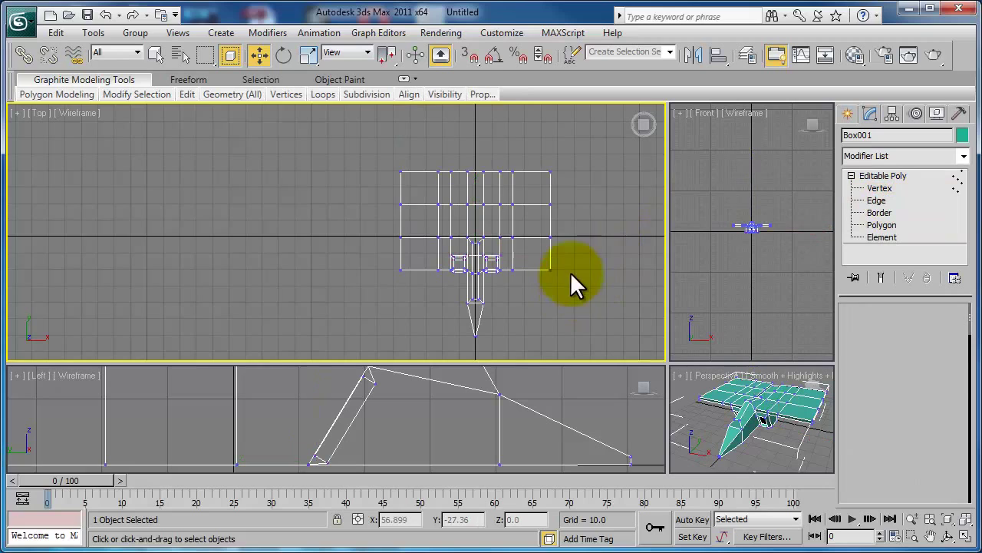
scroll(570, 272, up, 2)
middle_drag(518, 271, 433, 256)
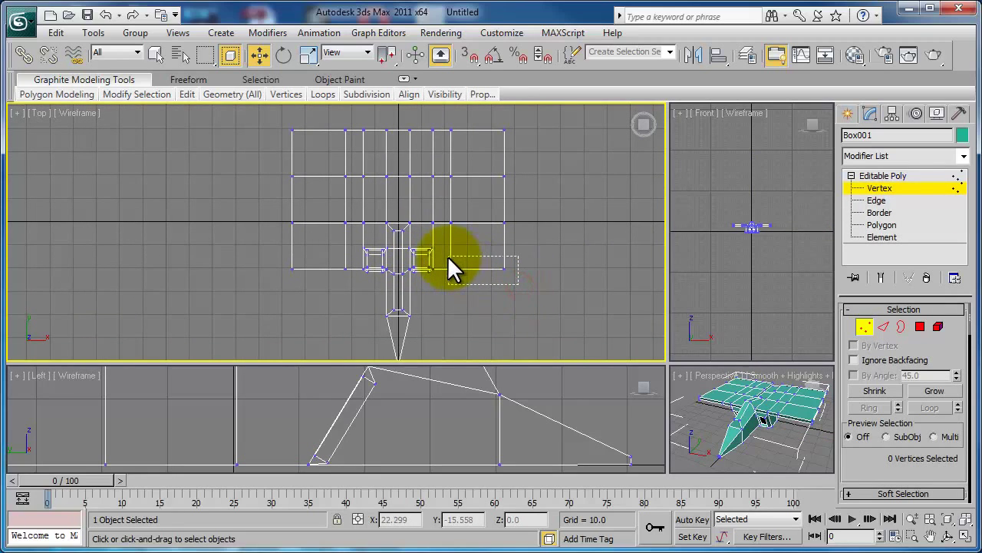
Step: Select the wings' rear-edge vertices and move them forward along Y
drag(448, 258, 449, 258)
ctrl+drag(273, 253, 371, 261)
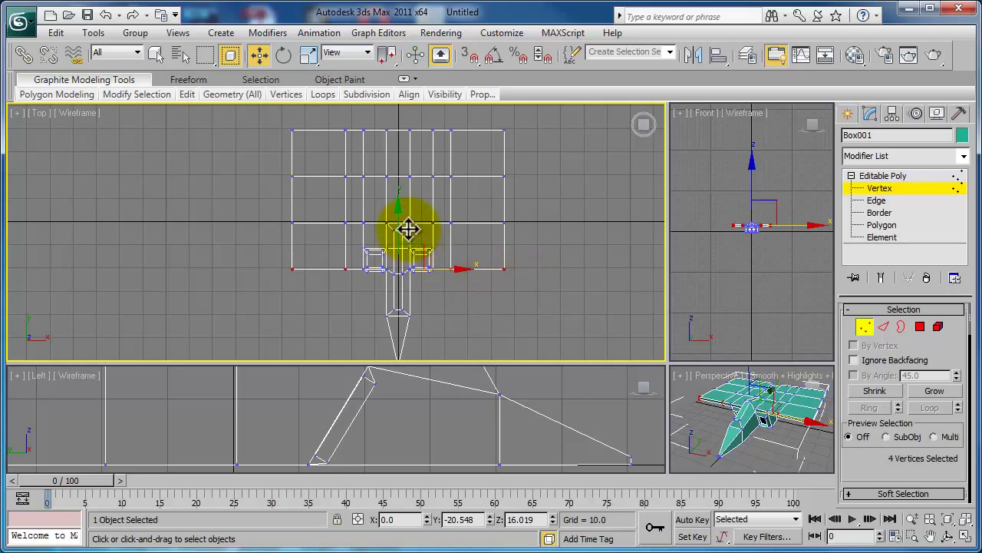
drag(396, 212, 402, 182)
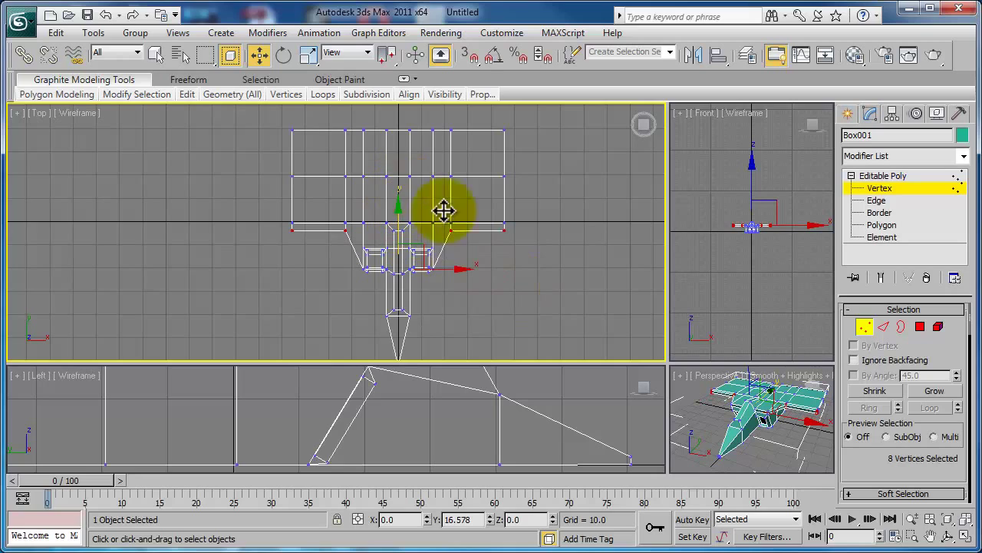
click(487, 266)
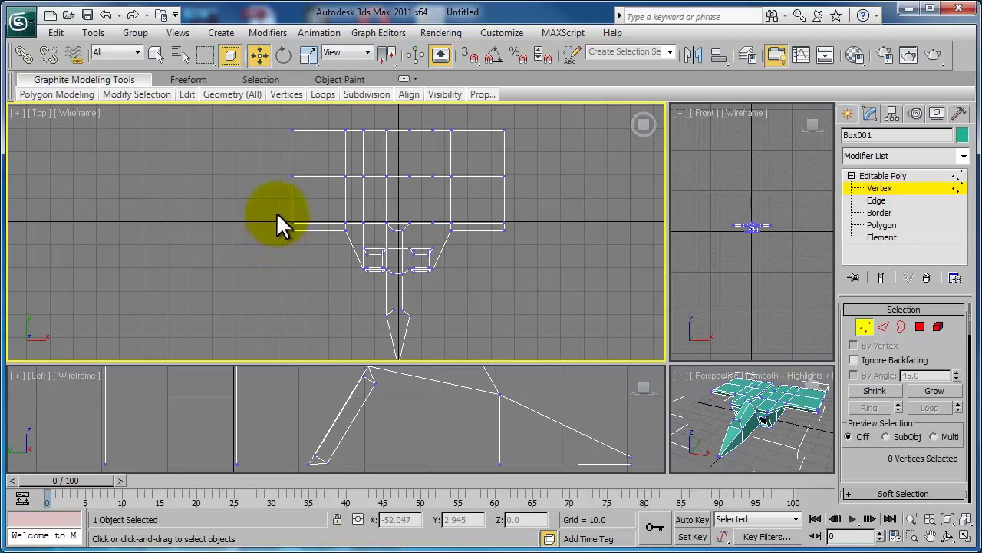
Step: Move the wing-tip vertices forward, then reselect them and drag them rearward along Y
drag(301, 242, 302, 242)
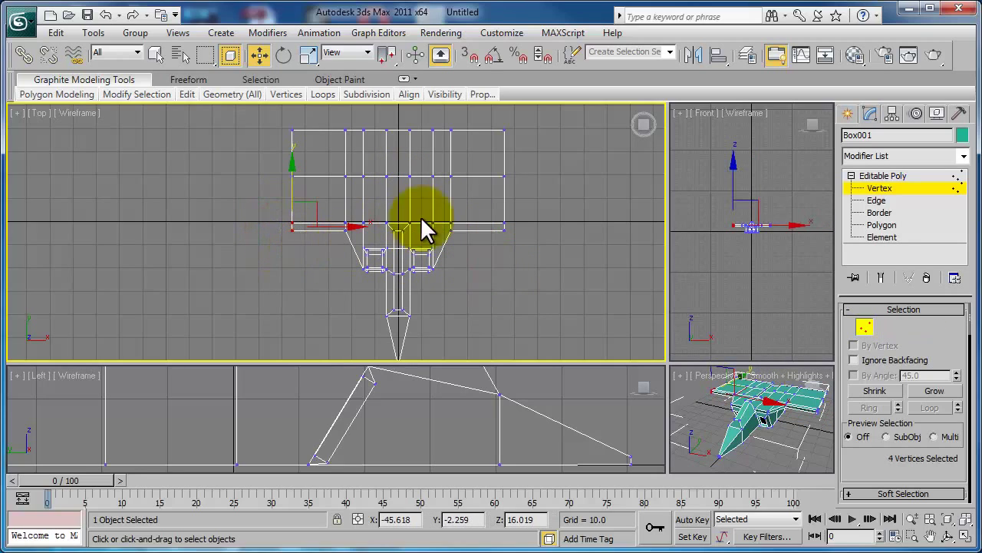
ctrl+drag(521, 209, 493, 244)
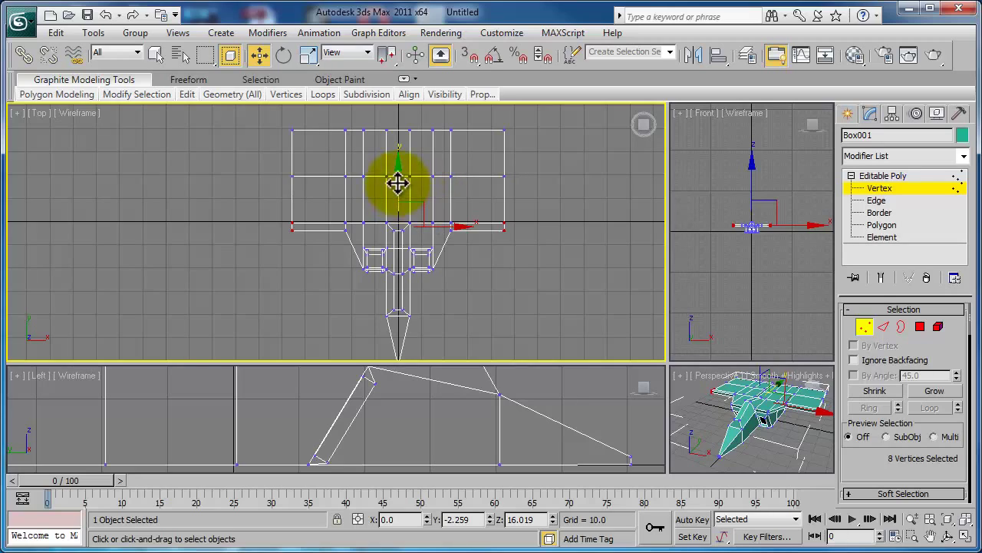
drag(401, 176, 406, 149)
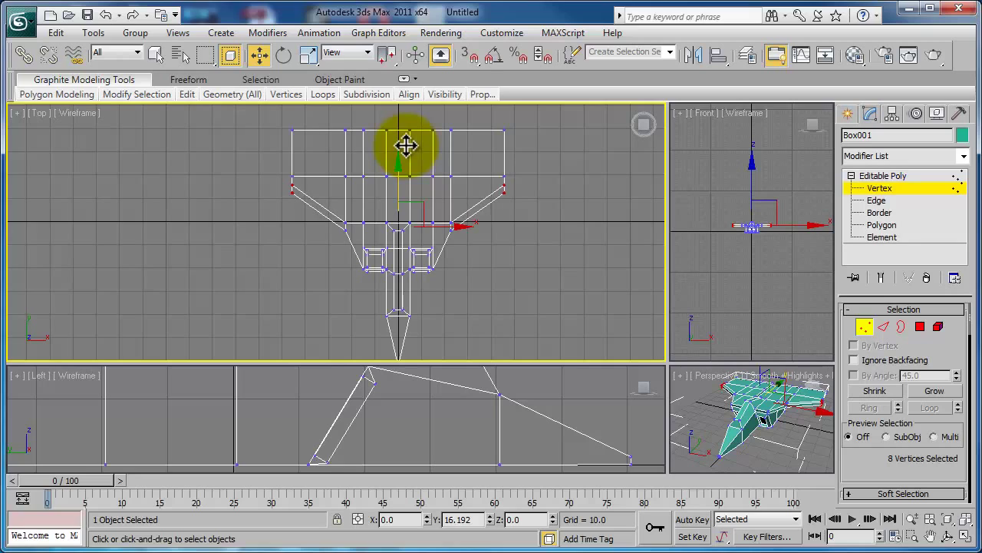
drag(407, 145, 405, 143)
click(510, 231)
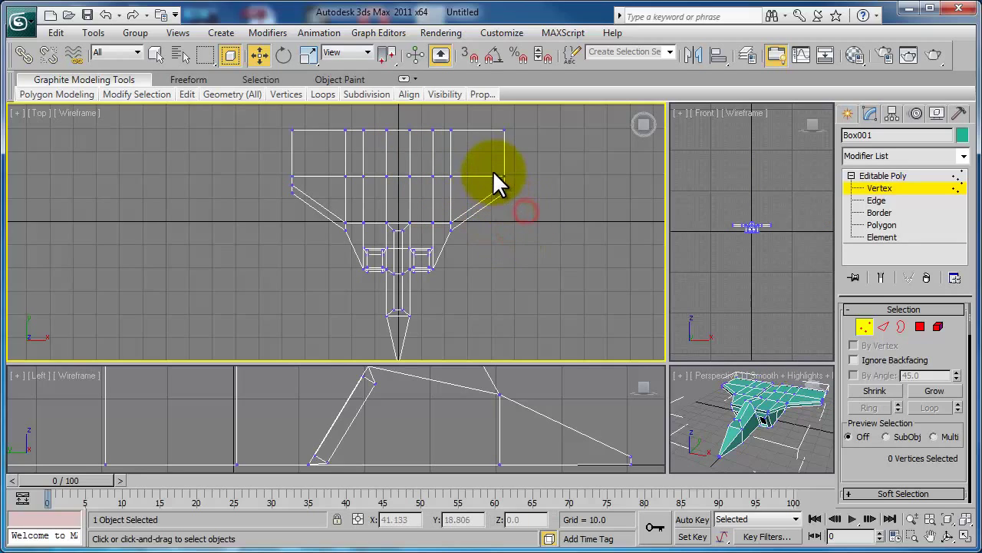
ctrl+drag(272, 154, 305, 213)
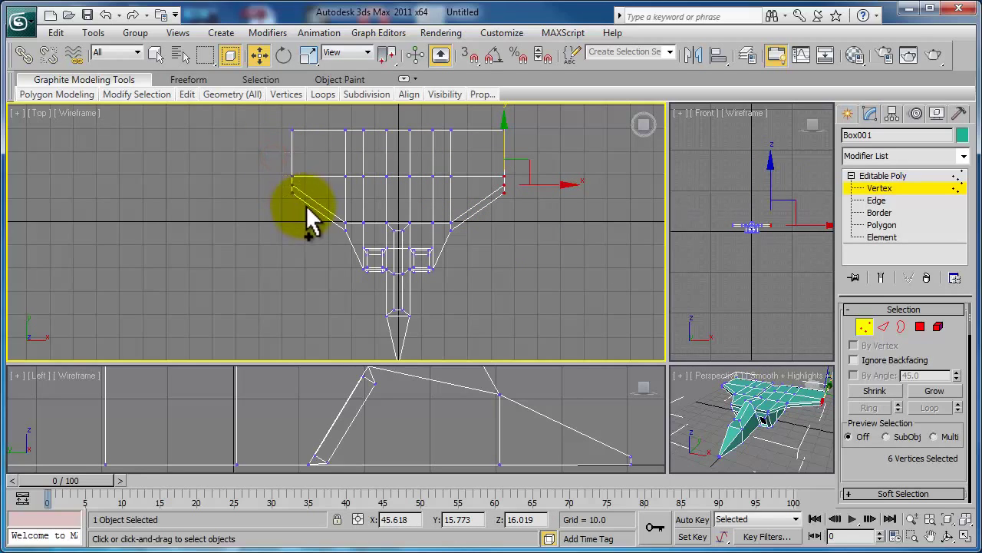
drag(388, 146, 404, 94)
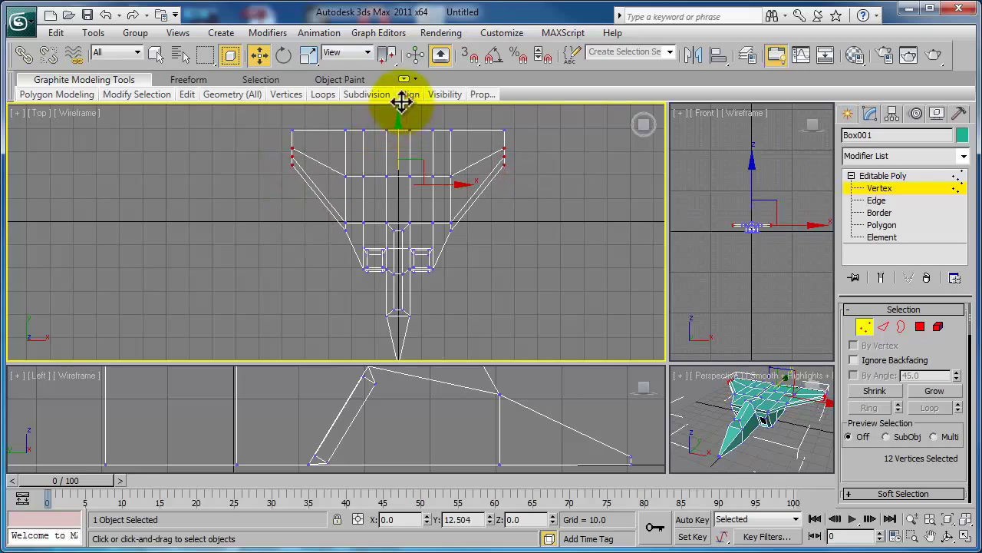
click(590, 274)
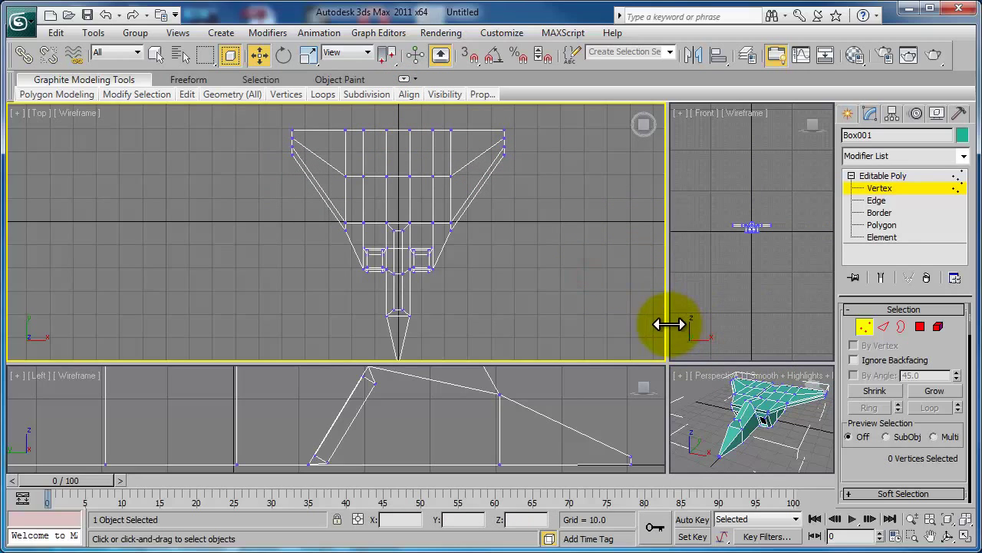
Step: In the Front view, lower the 16 wing-tip vertices by 18.529 units so the wings droop
drag(669, 322, 462, 285)
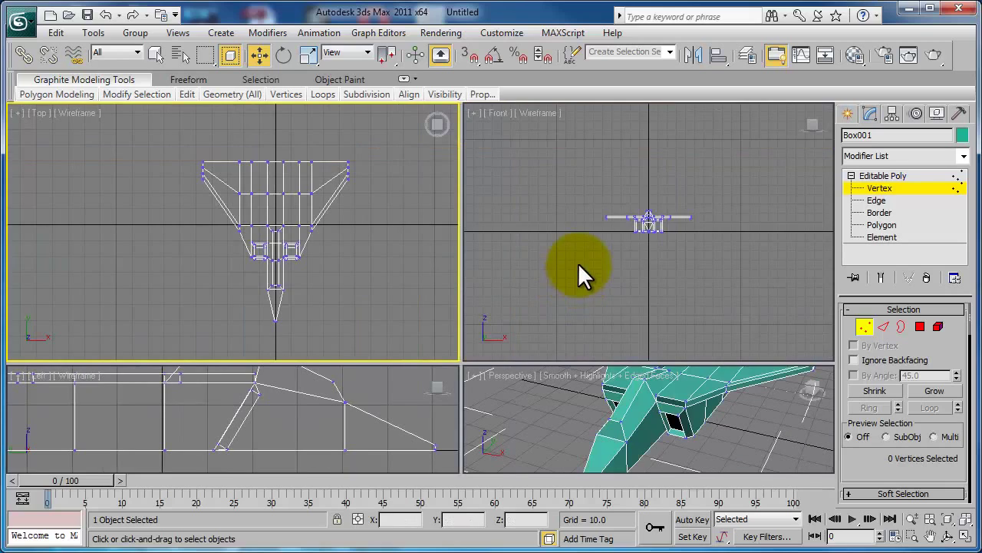
scroll(604, 255, up, 2)
scroll(607, 253, up, 2)
middle_drag(614, 246, 629, 276)
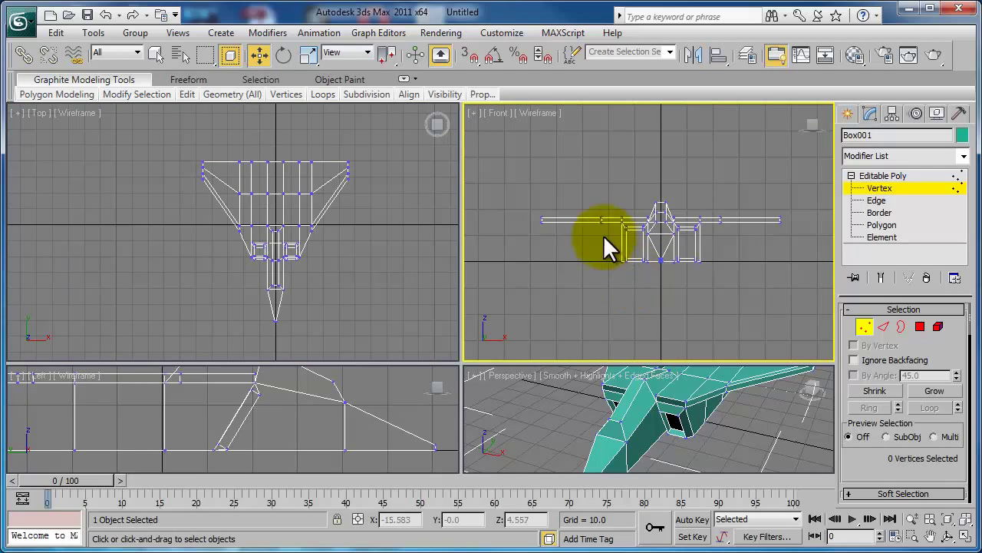
drag(557, 235, 555, 232)
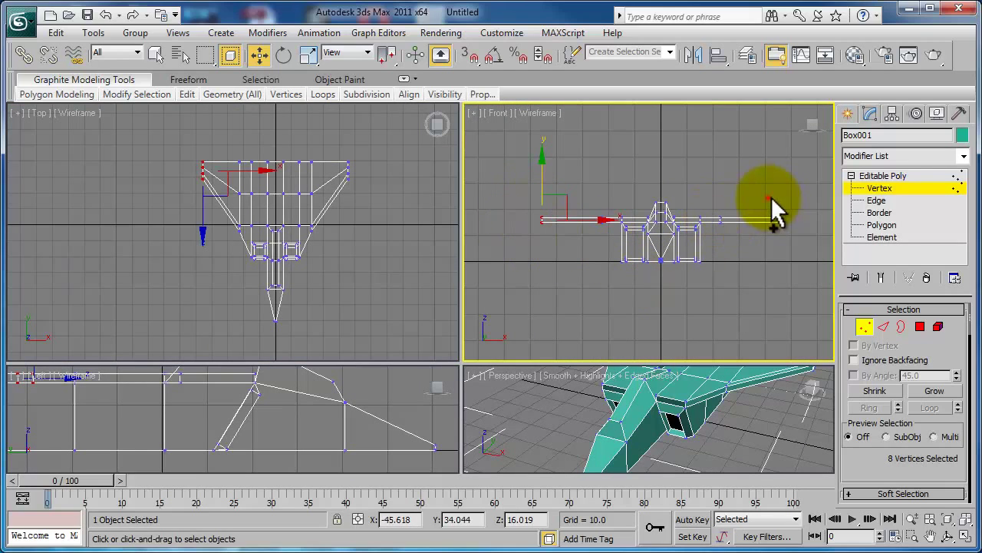
ctrl+drag(772, 211, 801, 241)
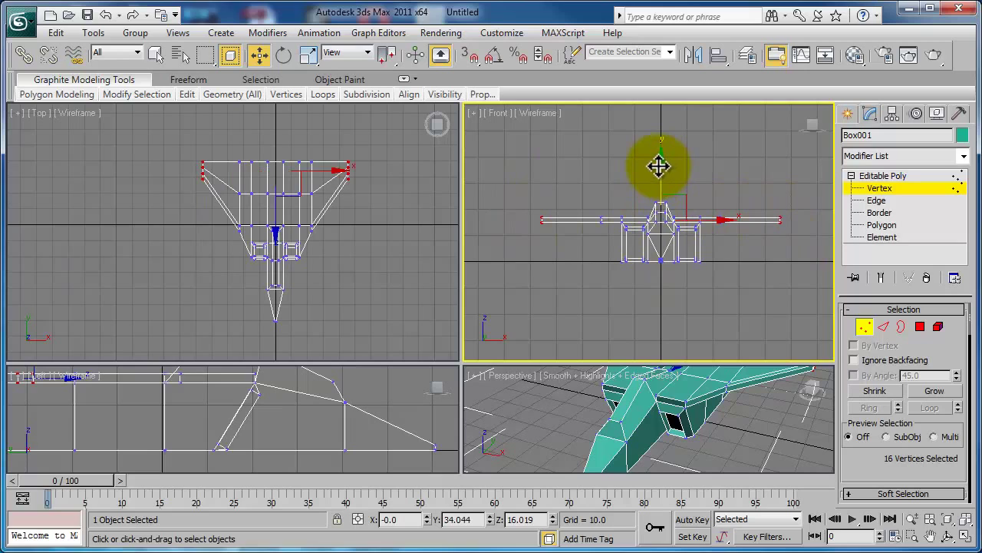
drag(659, 170, 650, 214)
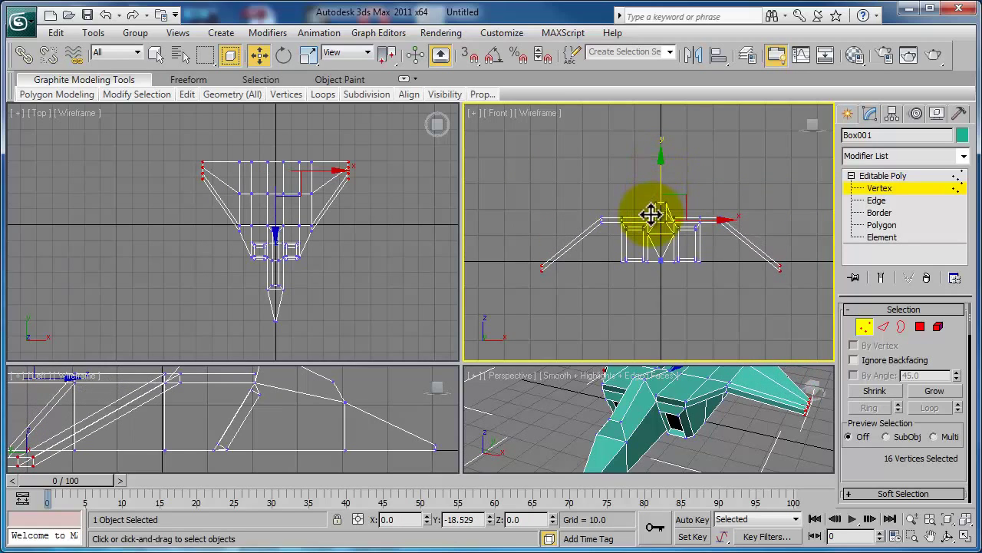
click(626, 193)
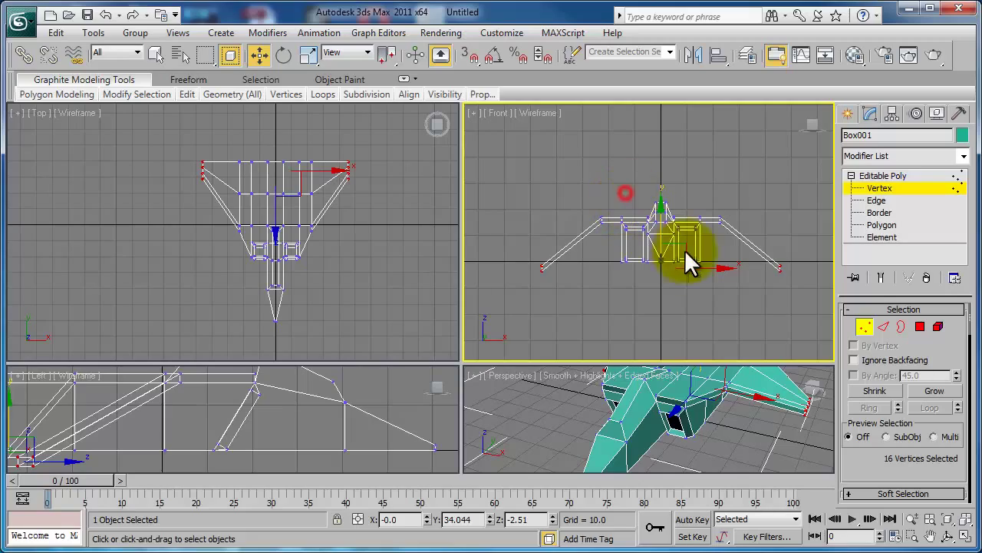
drag(462, 363, 298, 166)
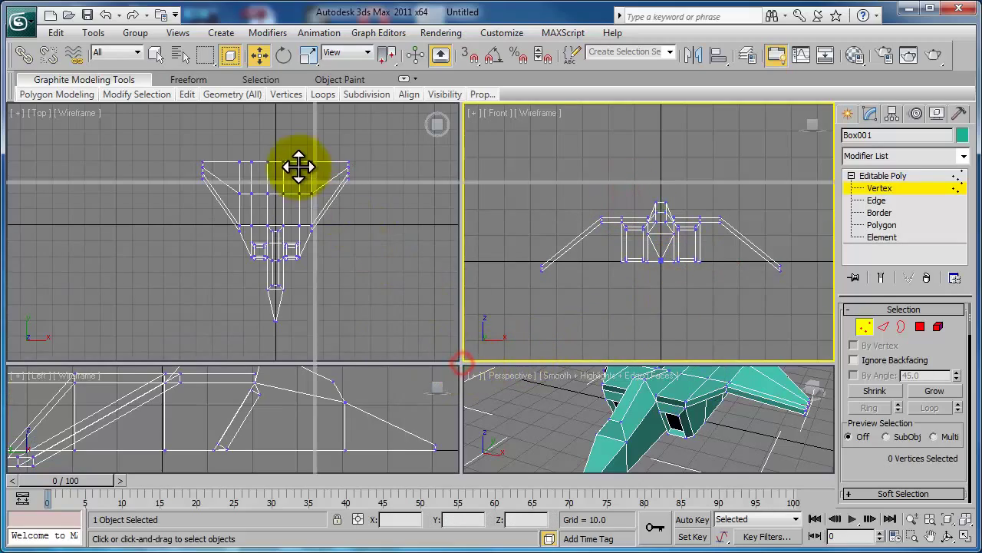
Step: At Polygon level, select the single top face at the rear of the fuselage
scroll(570, 301, up, 3)
mouse_move(537, 307)
alt+middle_down()
mouse_move(533, 290)
mouse_move(608, 290)
mouse_move(588, 272)
mouse_move(596, 324)
mouse_move(566, 317)
mouse_move(624, 317)
mouse_move(613, 313)
alt+middle_up()
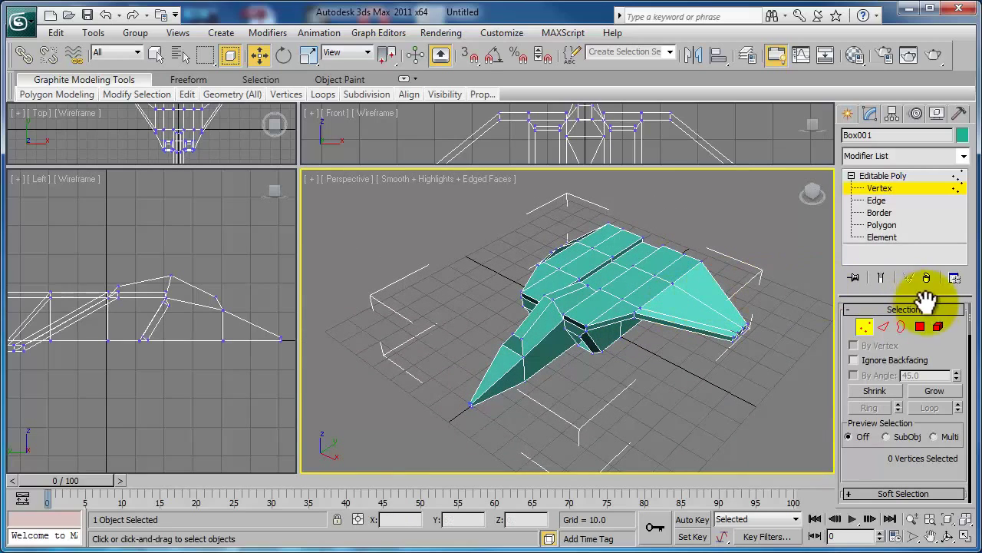
click(920, 326)
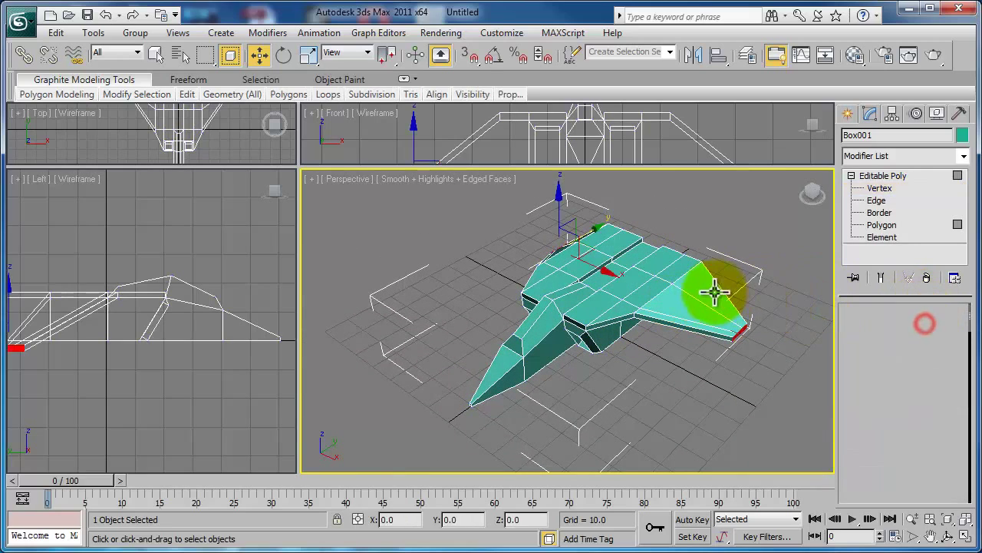
click(636, 254)
scroll(652, 237, up, 3)
scroll(649, 230, up, 2)
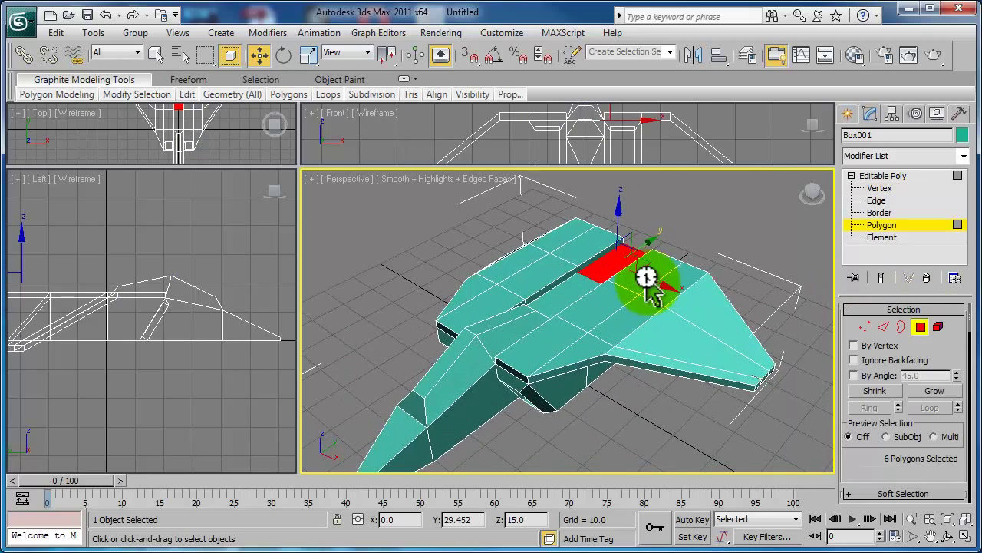
scroll(647, 278, up, 2)
click(647, 279)
Step: Extrude the selected face upward by 1.911 units
scroll(629, 292, down, 1)
scroll(615, 309, down, 1)
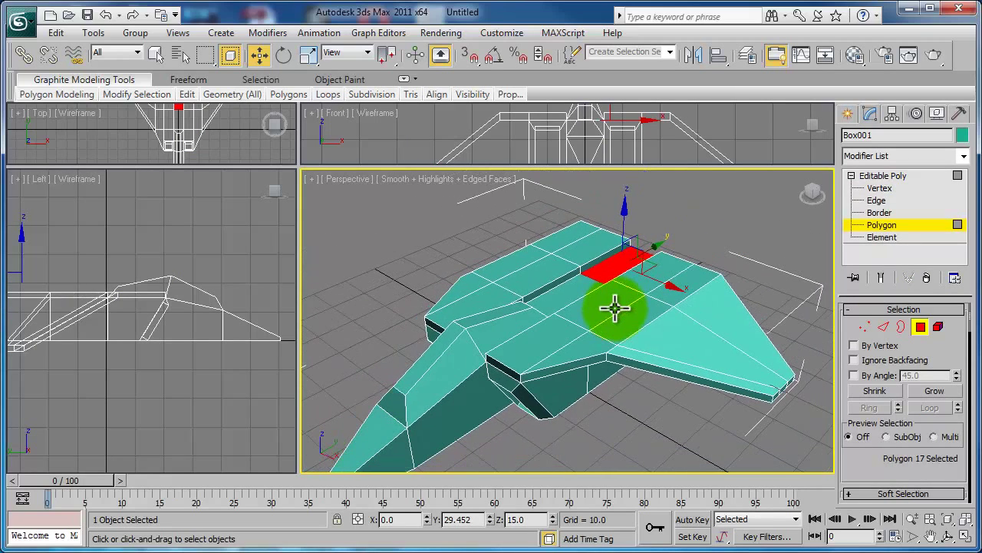
scroll(878, 415, down, 3)
scroll(887, 453, down, 2)
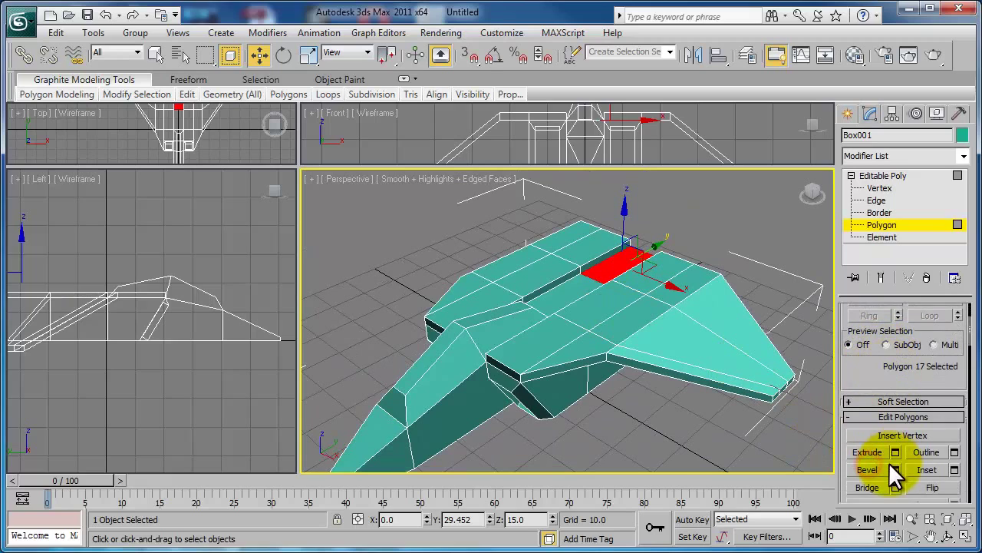
click(895, 452)
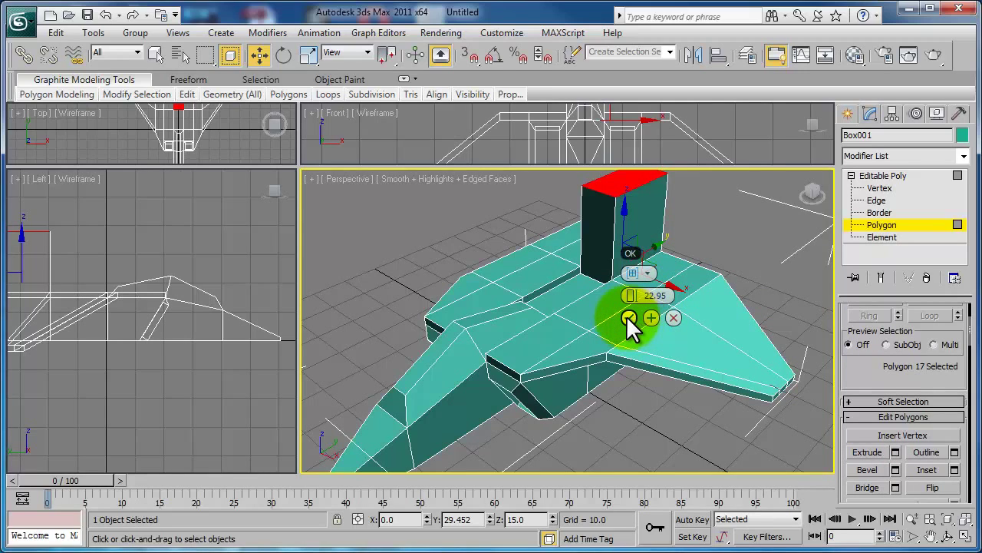
drag(631, 298, 568, 305)
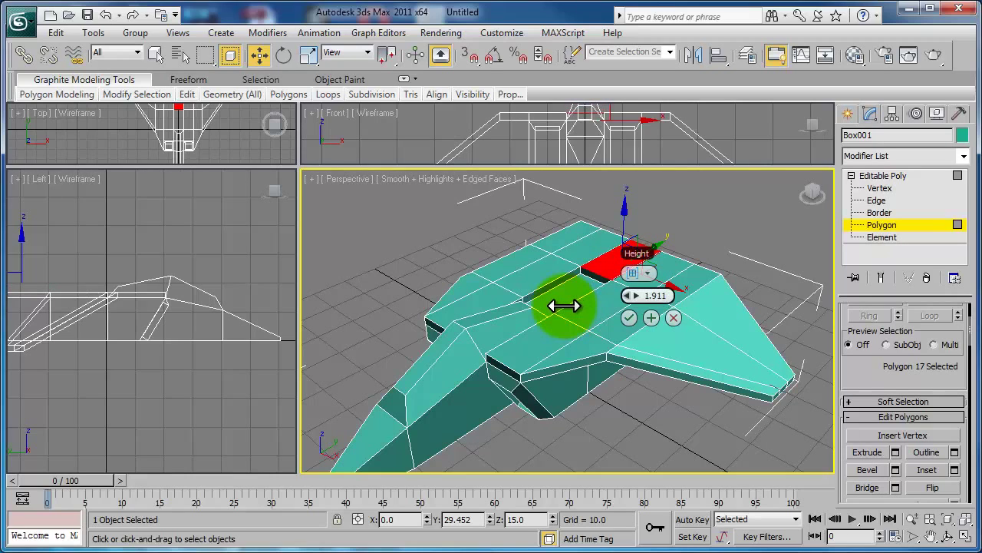
click(629, 317)
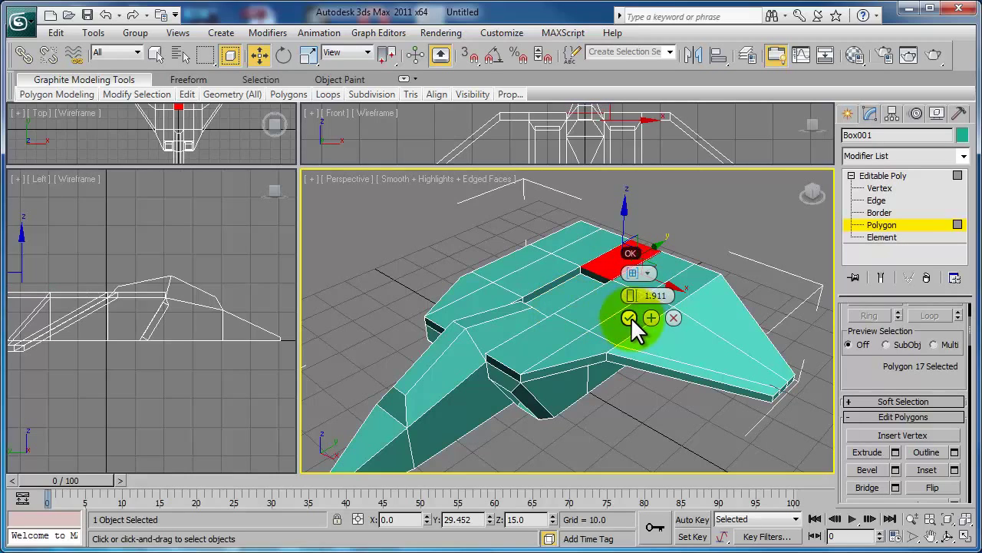
Step: Shrink the raised face inward with a negative Outline amount
click(955, 452)
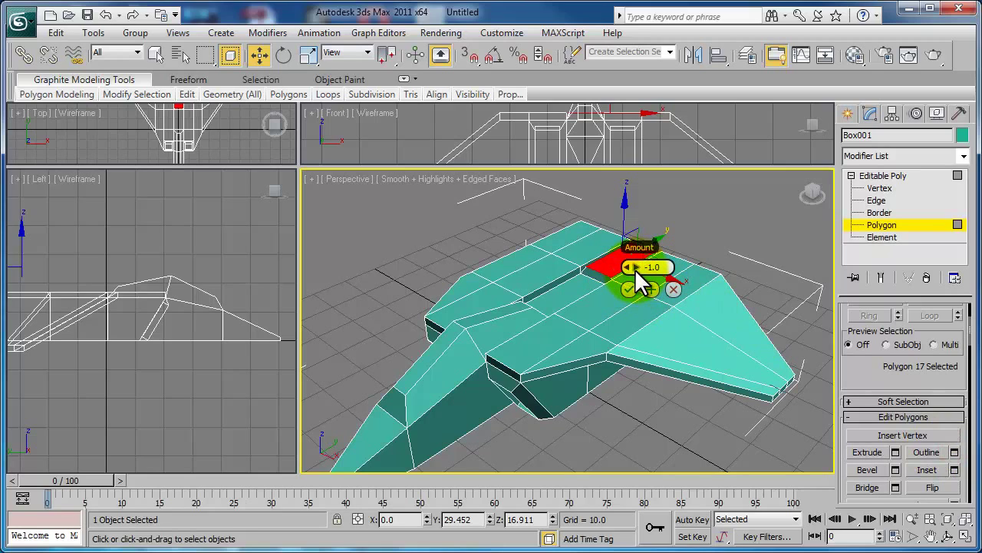
drag(635, 269, 628, 270)
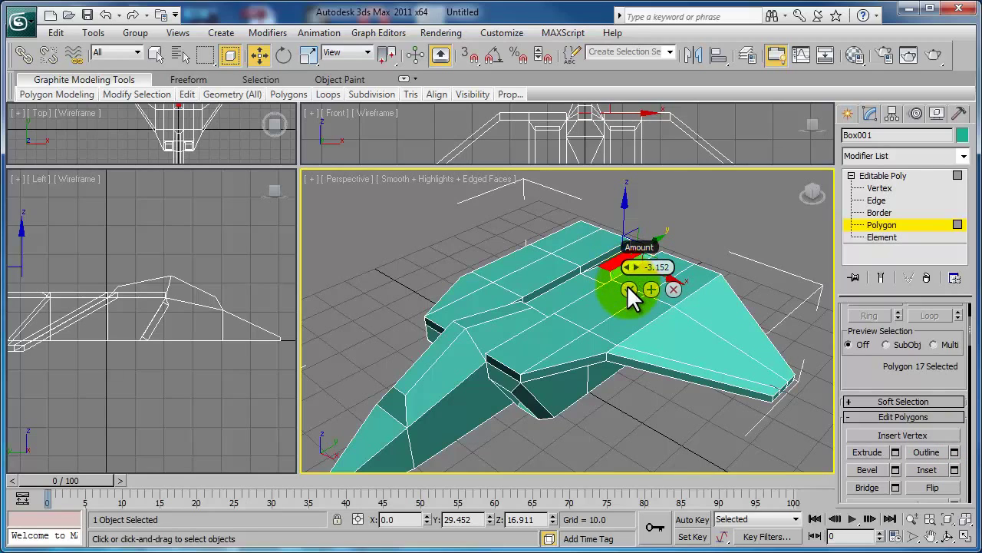
click(628, 289)
Step: Move the face rearward to Y 32.652, at the fuselage's back edge
alt+middle_drag(620, 300, 591, 316)
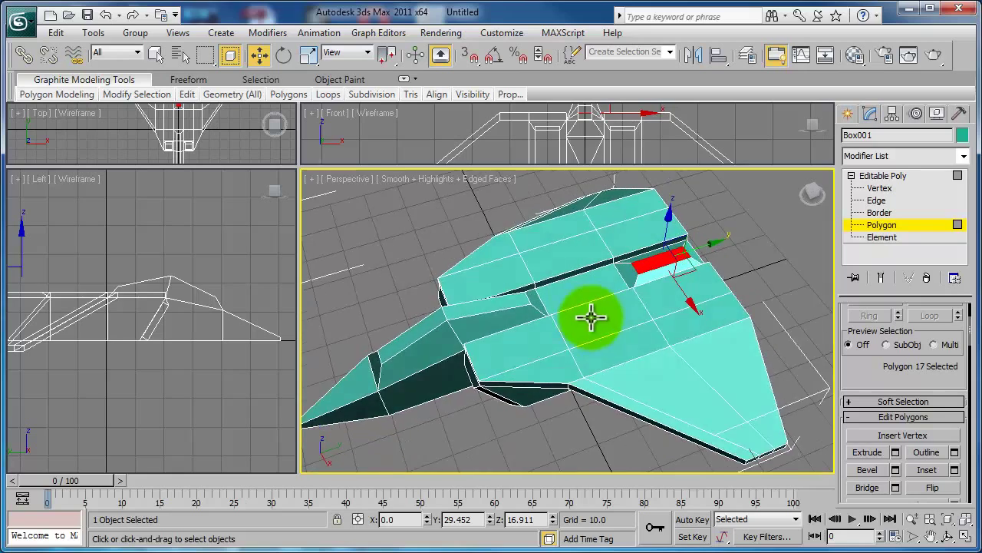
scroll(591, 317, up, 3)
scroll(542, 298, up, 2)
scroll(640, 275, up, 2)
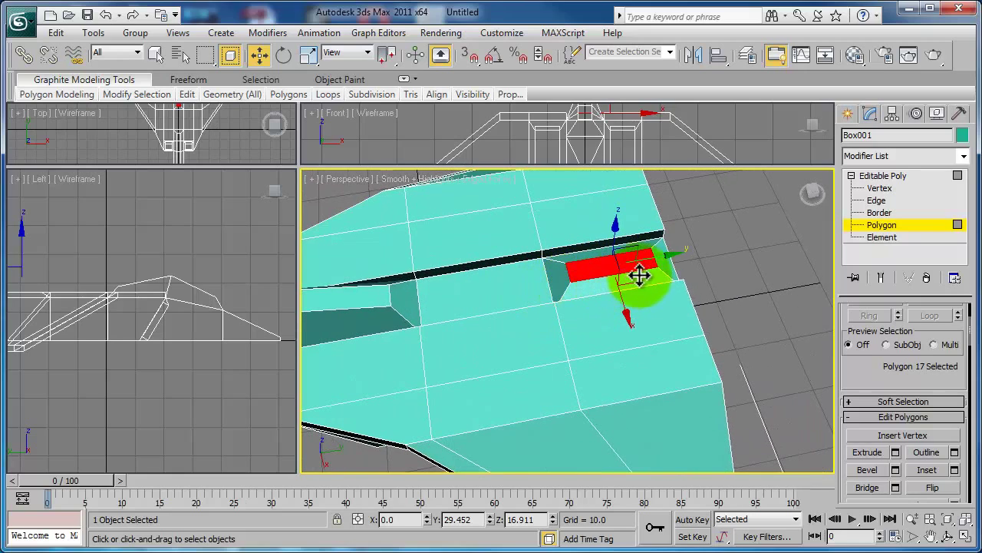
drag(674, 254, 683, 253)
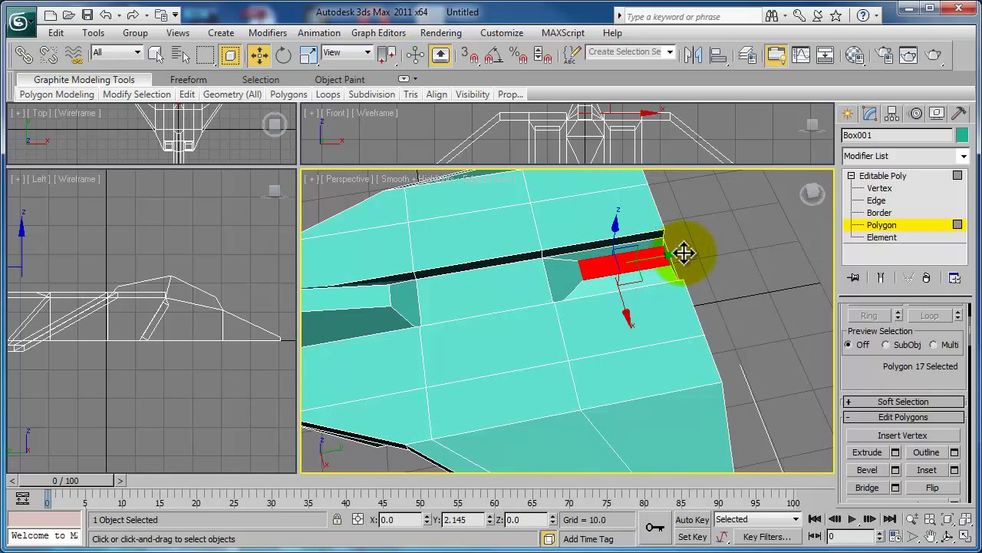
scroll(724, 340, down, 2)
mouse_move(724, 340)
alt+middle_down()
mouse_move(653, 256)
mouse_move(663, 335)
alt+middle_up()
scroll(662, 335, up, 2)
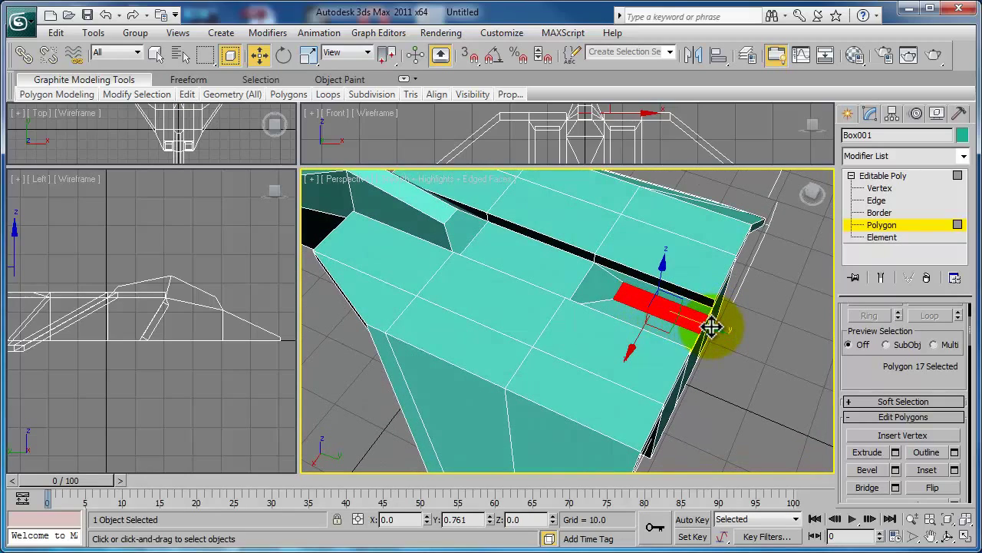
mouse_move(712, 326)
alt+middle_down()
mouse_move(695, 302)
mouse_move(729, 284)
alt+middle_up()
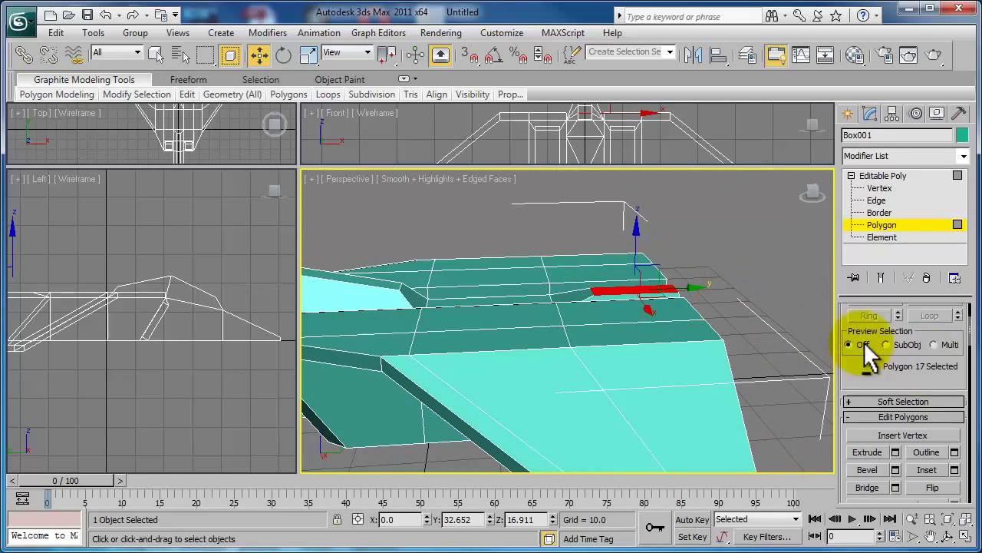
Step: Extrude the rear pad face about 18 units upward and orbit to inspect the fin
click(896, 450)
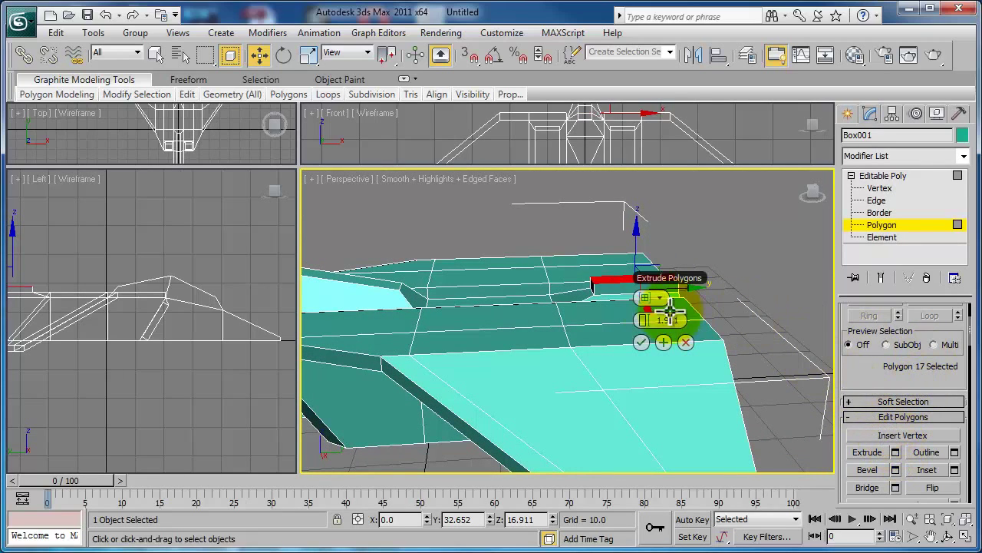
drag(651, 319, 705, 312)
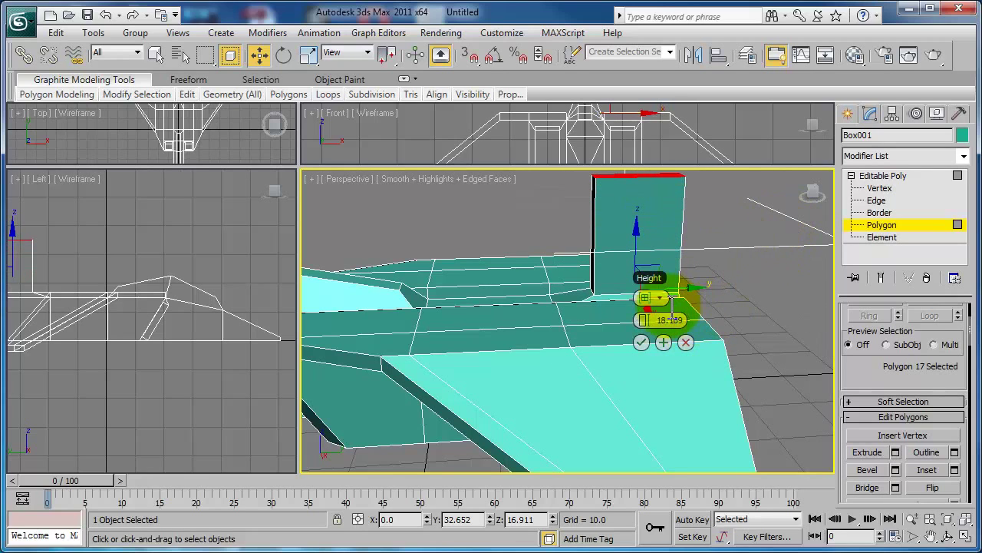
click(642, 342)
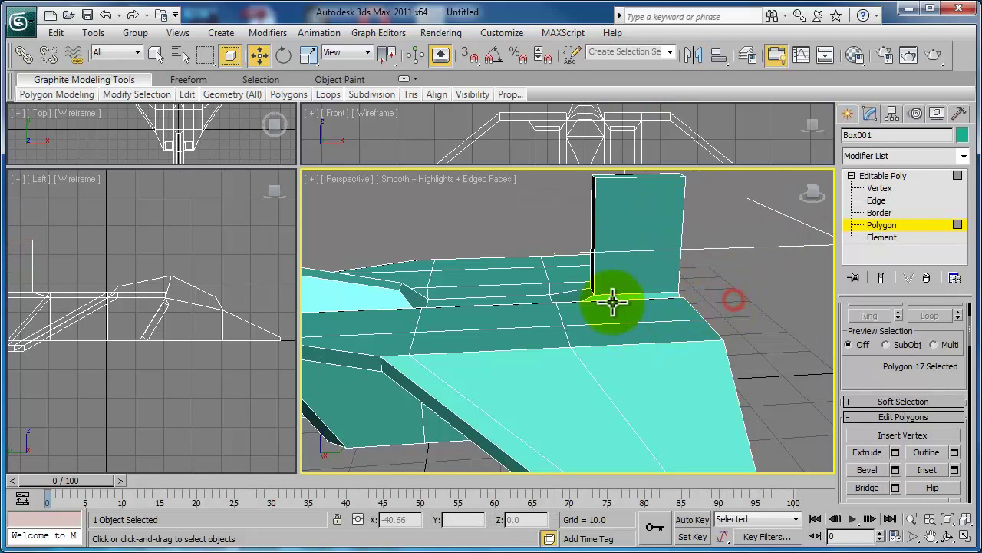
drag(612, 305, 667, 292)
mouse_move(666, 292)
alt+middle_down()
mouse_move(696, 287)
mouse_move(681, 300)
mouse_move(620, 303)
mouse_move(634, 302)
mouse_move(621, 324)
alt+middle_up()
Step: At Edge level, slant the fin's front vertical edge toward the hull
click(876, 200)
click(620, 330)
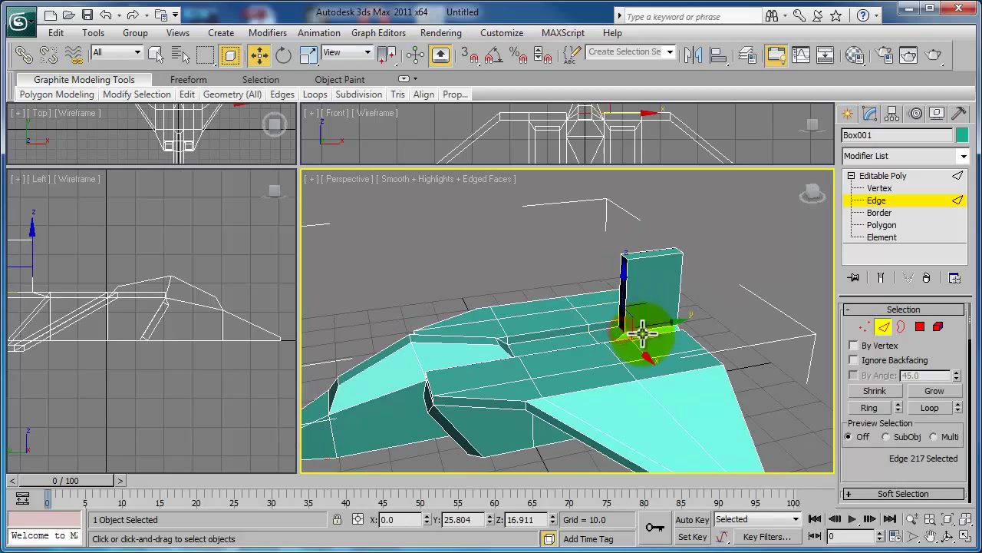
mouse_move(643, 307)
mouse_down()
mouse_move(622, 286)
mouse_move(637, 284)
mouse_up()
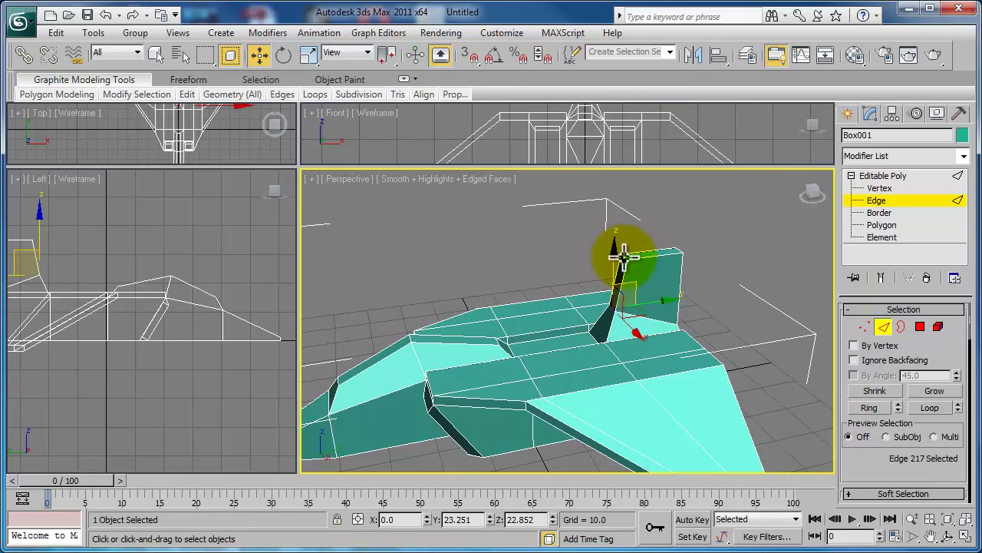
Step: Drag the fin's top edge rearward to sweep the fin back
click(626, 252)
click(631, 252)
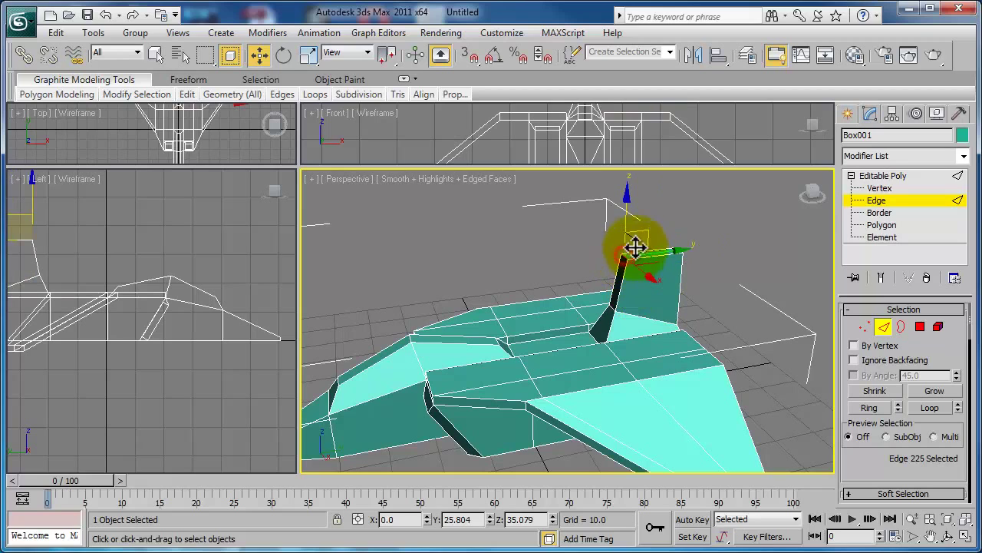
mouse_move(643, 240)
mouse_down()
mouse_move(656, 231)
mouse_move(663, 250)
mouse_up()
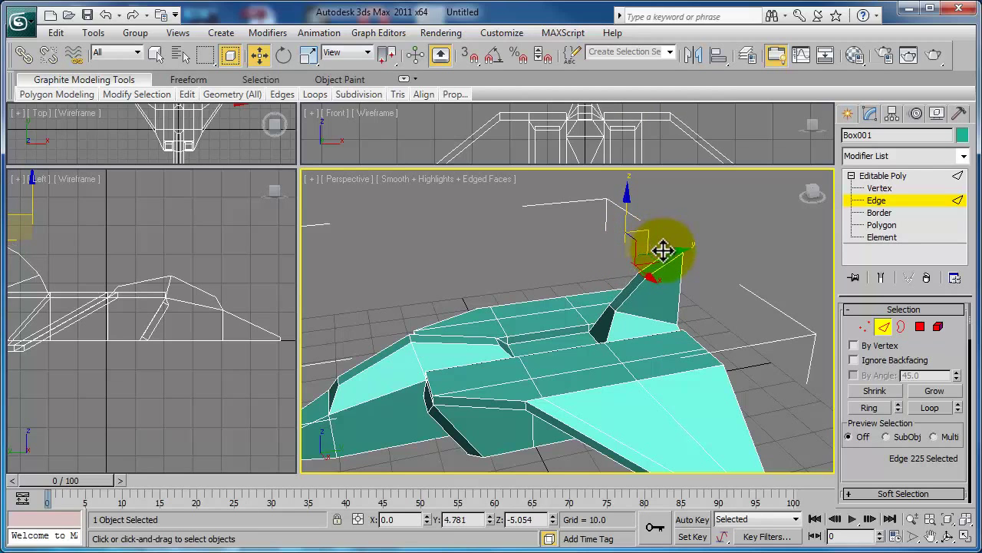
click(753, 302)
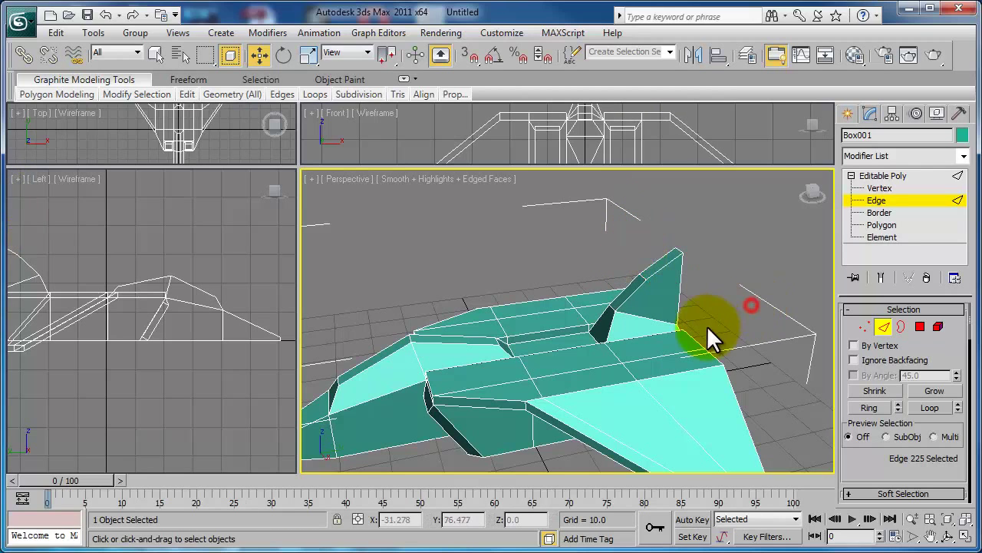
mouse_move(713, 340)
alt+middle_down()
mouse_move(612, 311)
mouse_move(547, 313)
mouse_move(661, 331)
mouse_move(745, 316)
mouse_move(754, 292)
mouse_move(750, 332)
mouse_move(774, 352)
alt+middle_up()
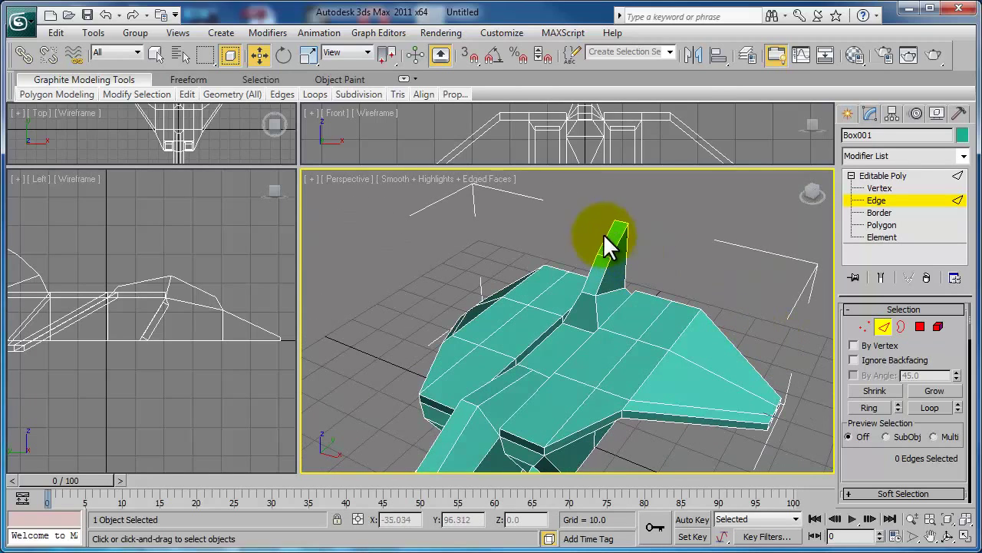
Step: Select the fin's top polygon and scale it to 52% along X
click(611, 236)
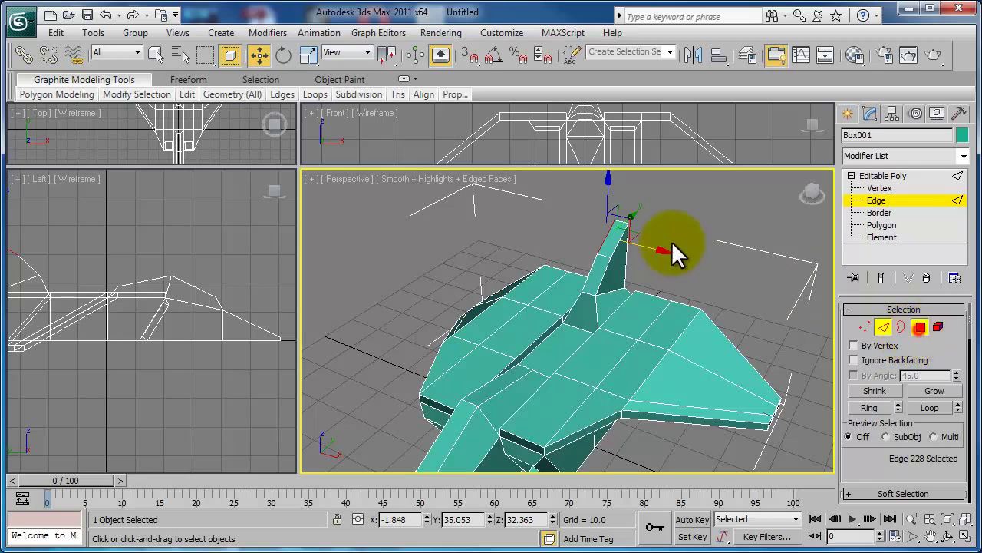
key(4)
click(617, 235)
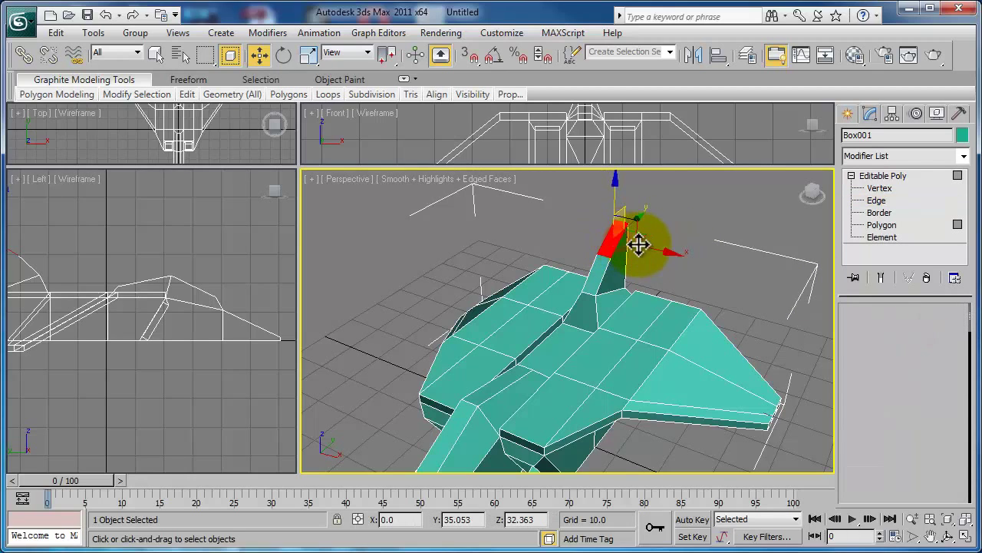
key(r)
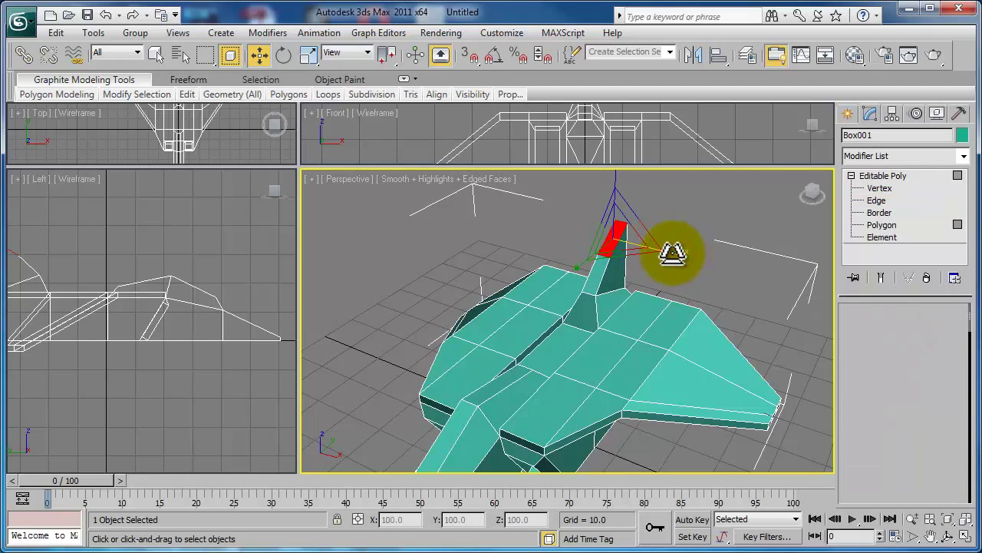
drag(660, 253, 642, 247)
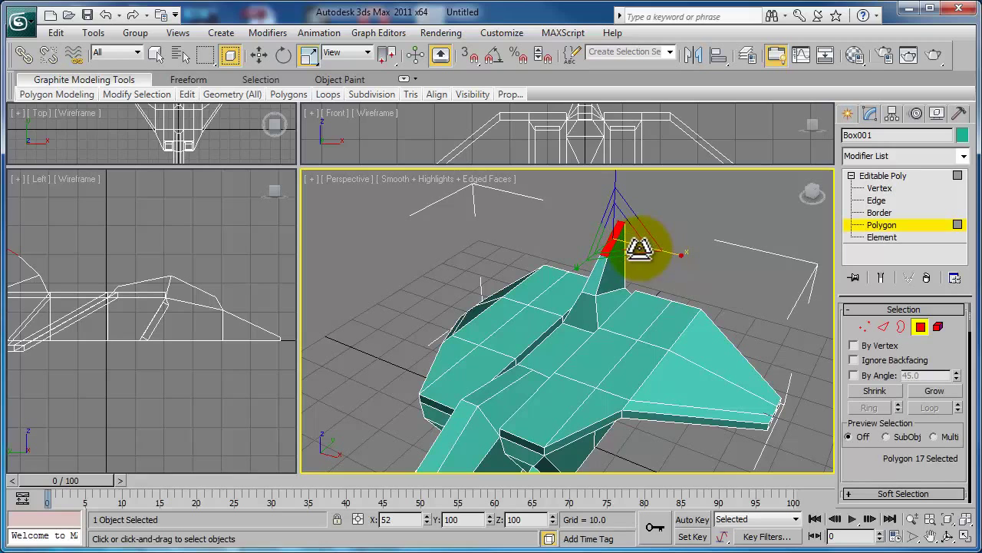
mouse_move(706, 338)
alt+middle_down()
mouse_move(659, 300)
mouse_move(686, 308)
mouse_move(649, 345)
alt+middle_up()
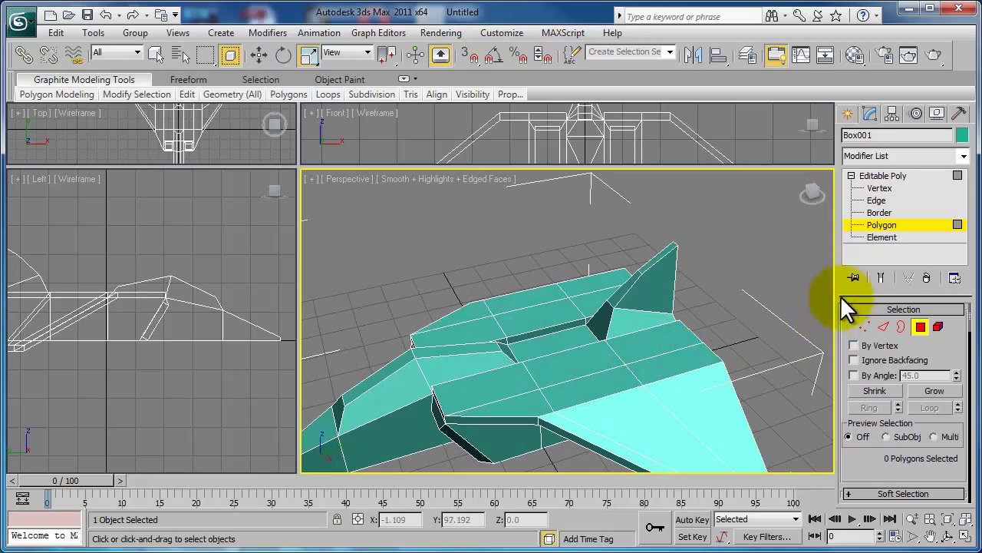
Step: Extrude the two top faces flanking the fin upward by 4.302 units
click(650, 340)
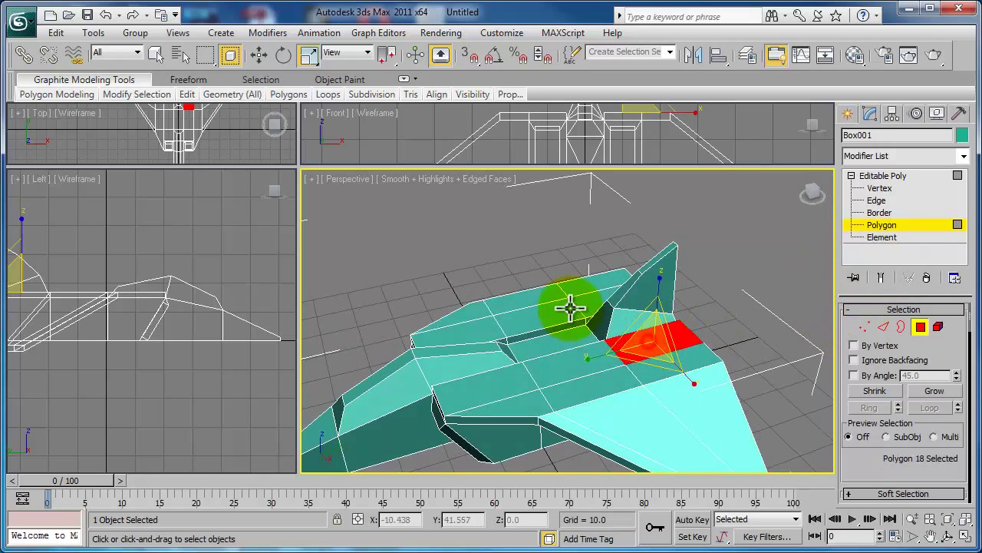
ctrl+click(588, 298)
alt+middle_drag(636, 340, 642, 344)
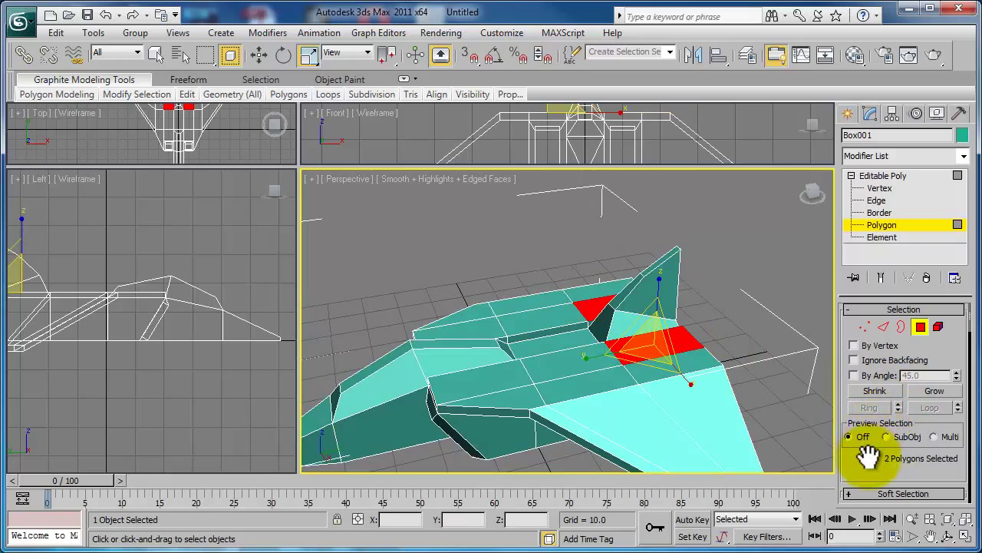
drag(867, 452, 881, 354)
click(894, 452)
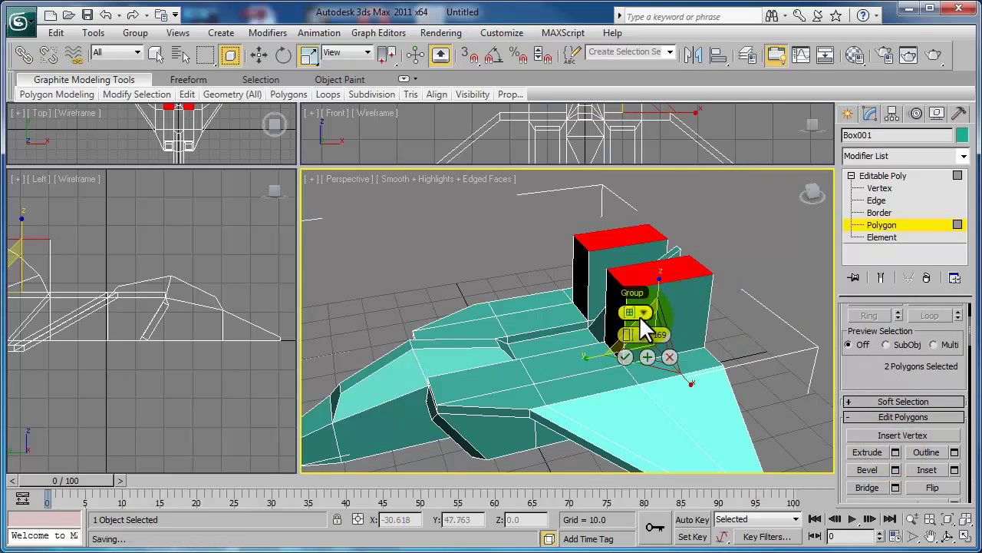
drag(634, 332, 595, 340)
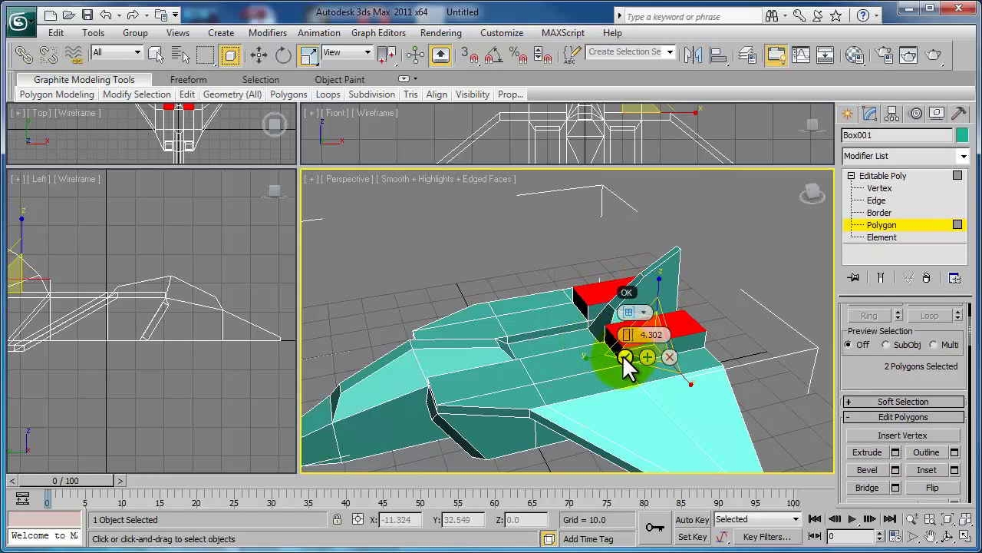
click(625, 356)
mouse_move(727, 355)
alt+middle_down()
mouse_move(622, 346)
mouse_move(599, 354)
mouse_move(640, 351)
mouse_move(647, 325)
mouse_move(921, 222)
alt+middle_up()
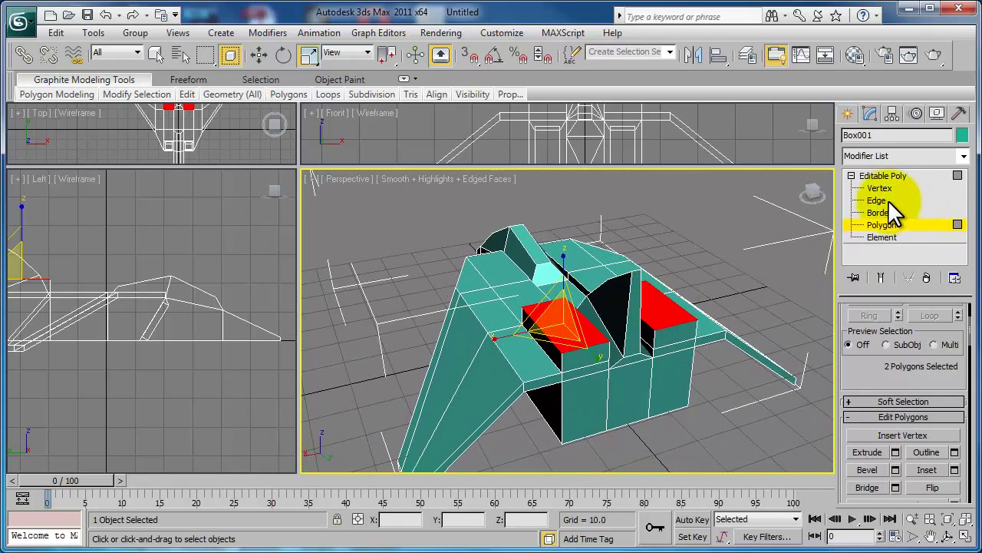
click(888, 200)
click(672, 326)
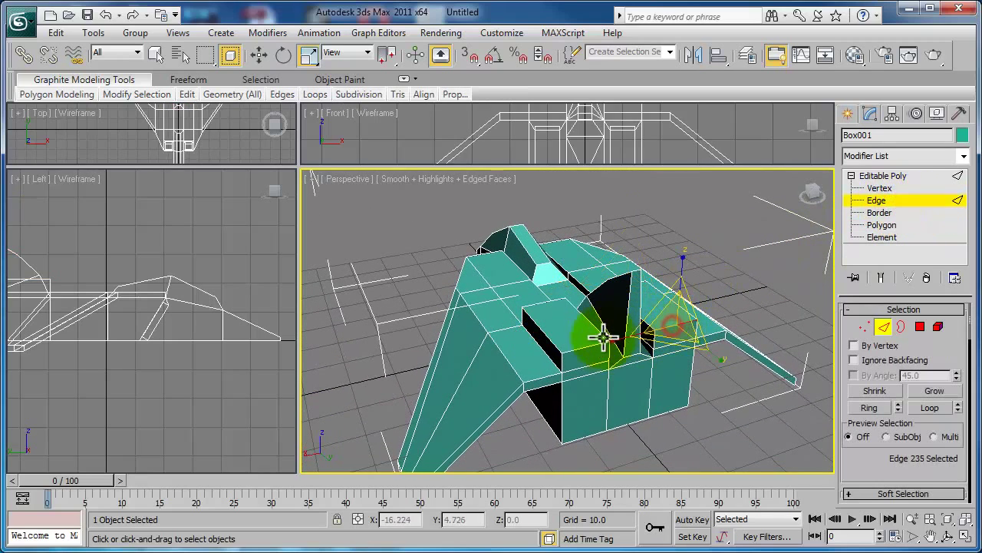
ctrl+click(596, 344)
mouse_move(724, 366)
alt+middle_down()
mouse_move(757, 367)
mouse_move(766, 380)
mouse_move(749, 358)
alt+middle_up()
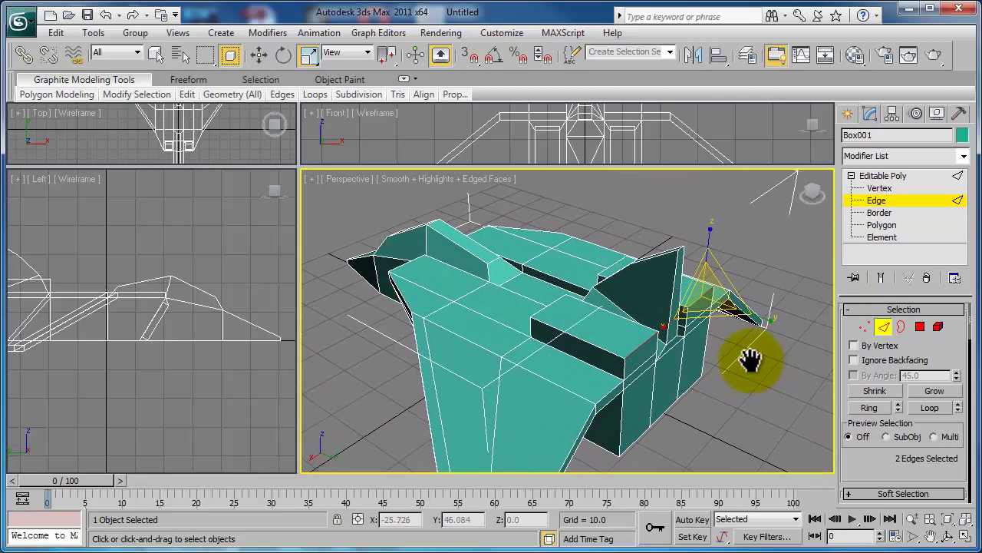
click(749, 358)
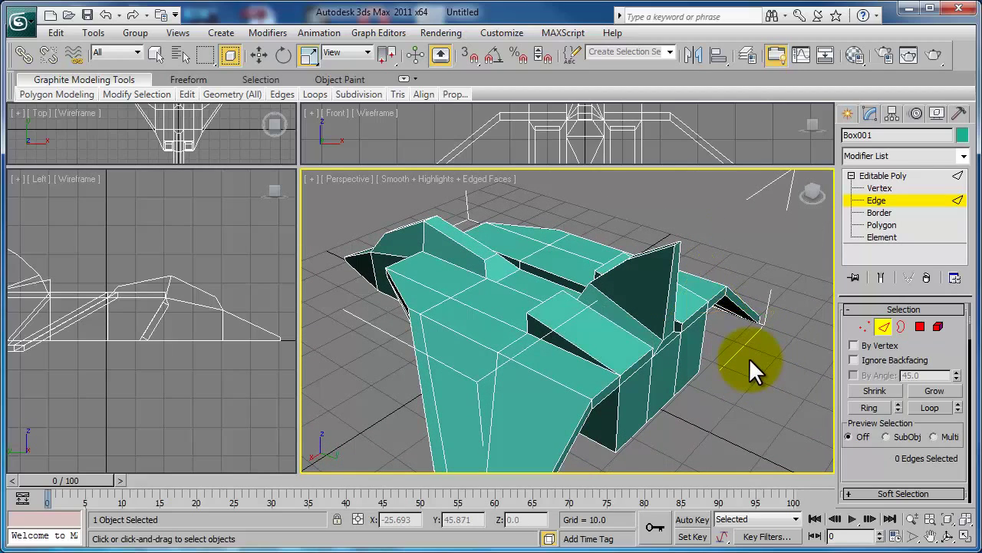
mouse_move(671, 286)
alt+middle_down()
mouse_move(818, 264)
mouse_move(794, 274)
alt+middle_up()
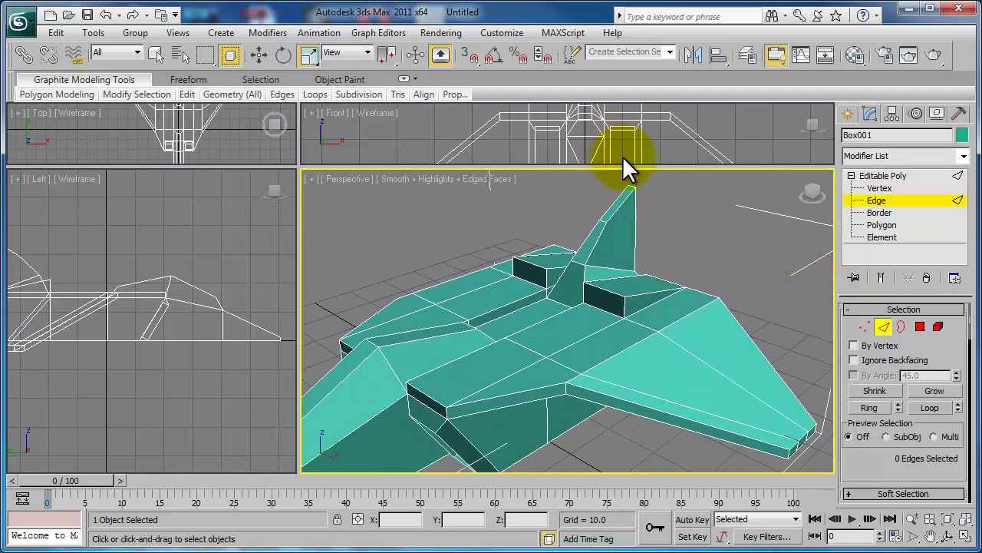
Step: Bevel both blocks' front faces inward with height −0.526 and a negative outline
click(921, 326)
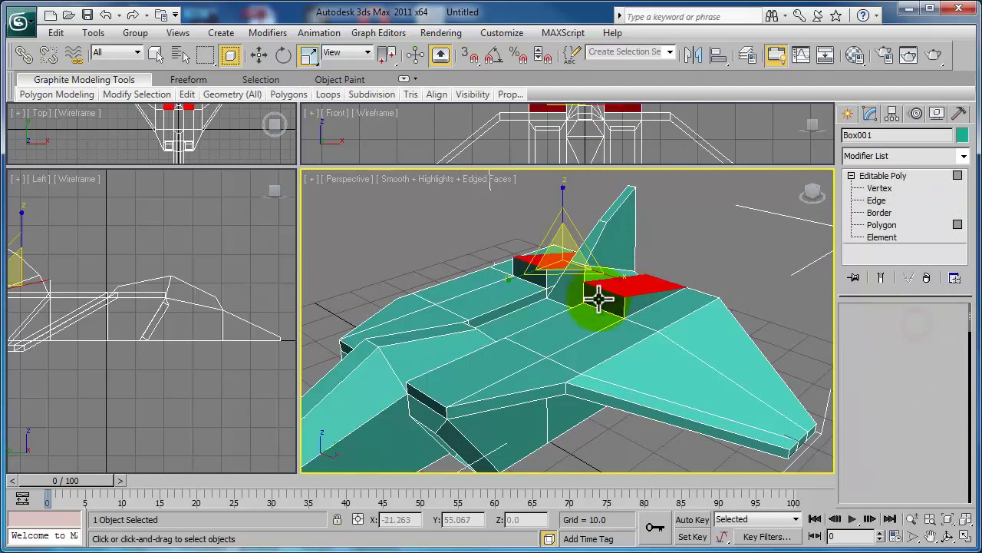
click(599, 295)
ctrl+click(528, 276)
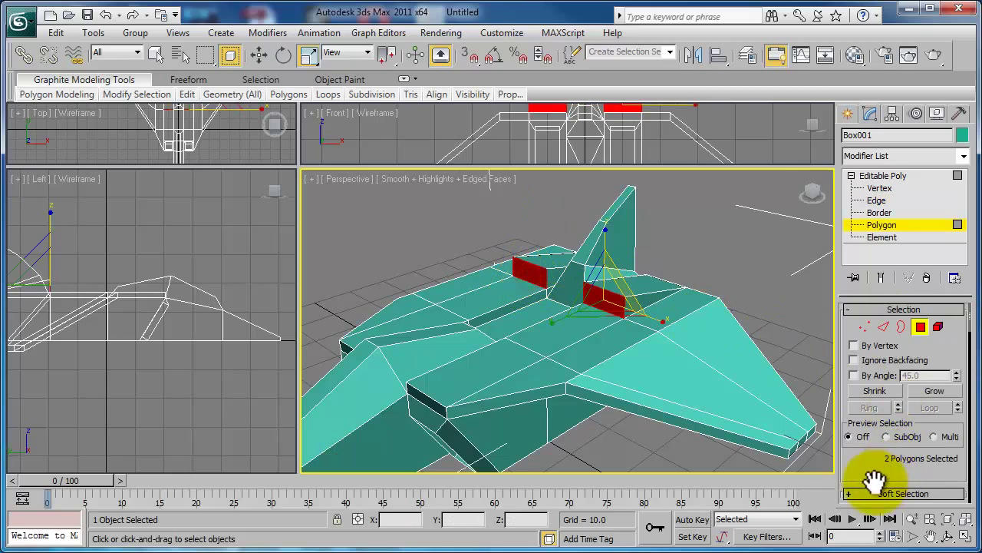
mouse_move(877, 417)
mouse_down()
mouse_move(862, 373)
mouse_move(862, 323)
mouse_up()
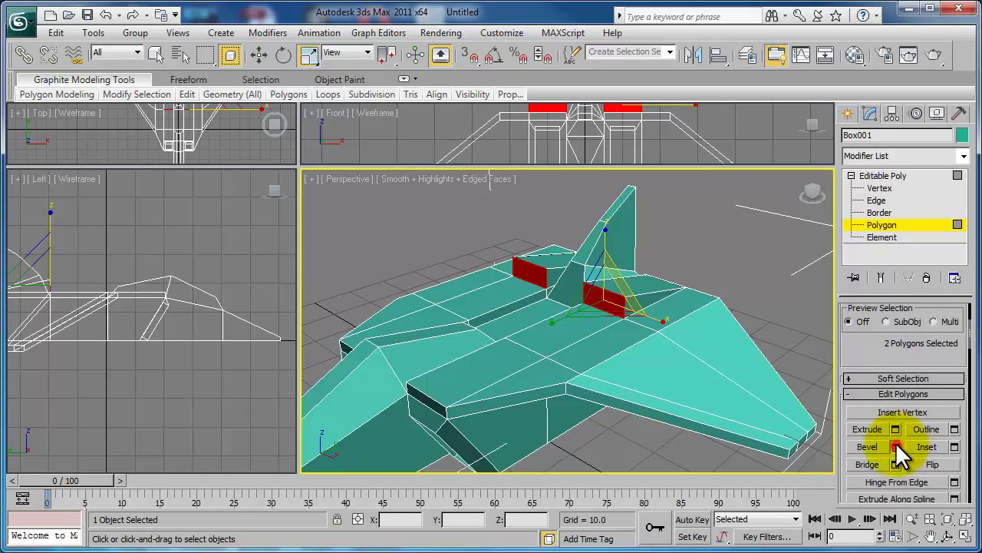
click(895, 446)
mouse_move(578, 311)
mouse_down()
mouse_move(577, 302)
mouse_move(540, 305)
mouse_up()
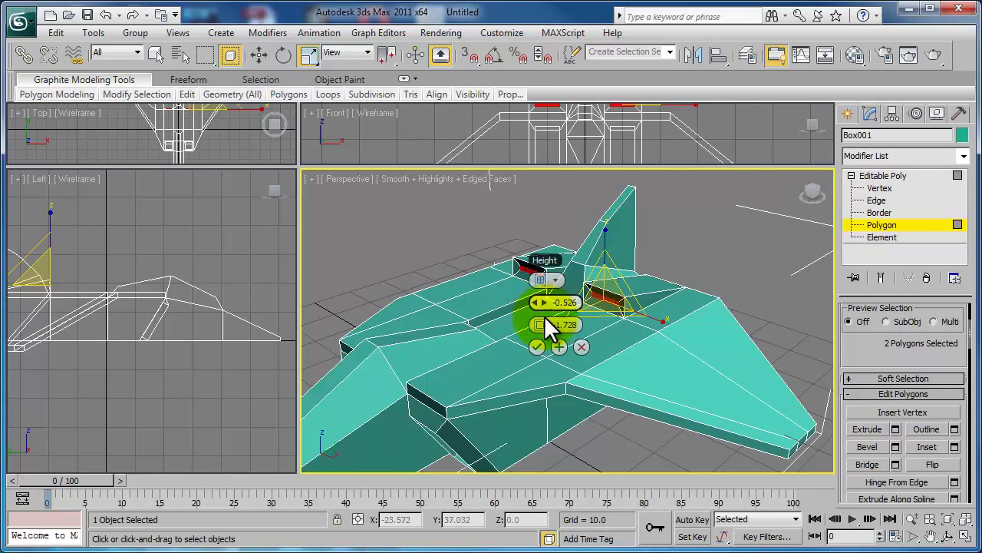
drag(546, 325, 547, 323)
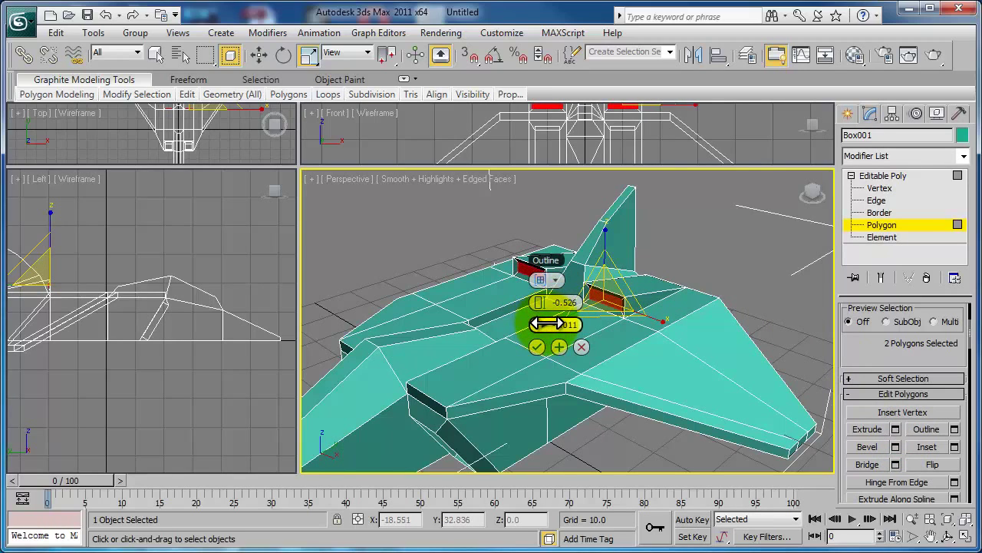
click(537, 347)
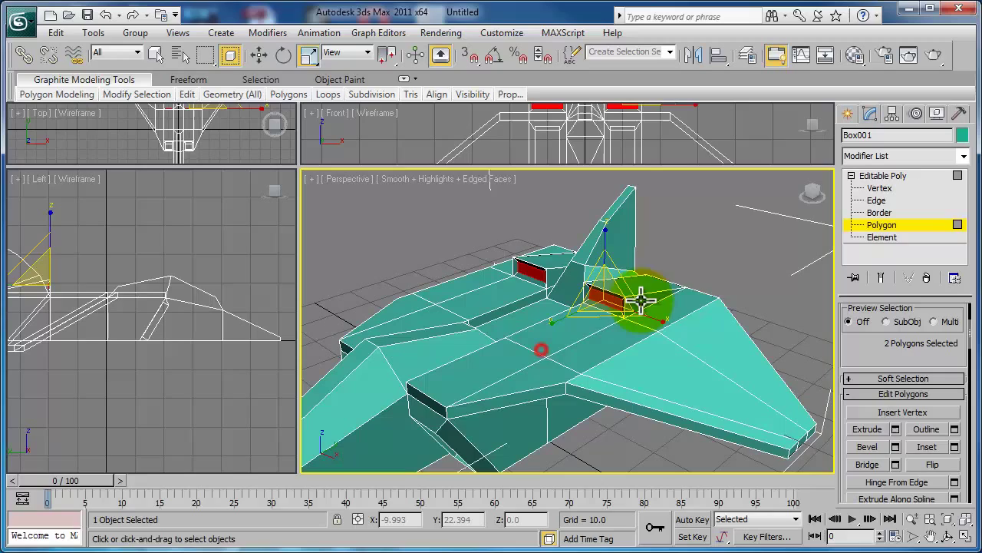
click(710, 253)
mouse_move(640, 322)
alt+middle_down()
mouse_move(637, 301)
mouse_move(621, 324)
alt+middle_up()
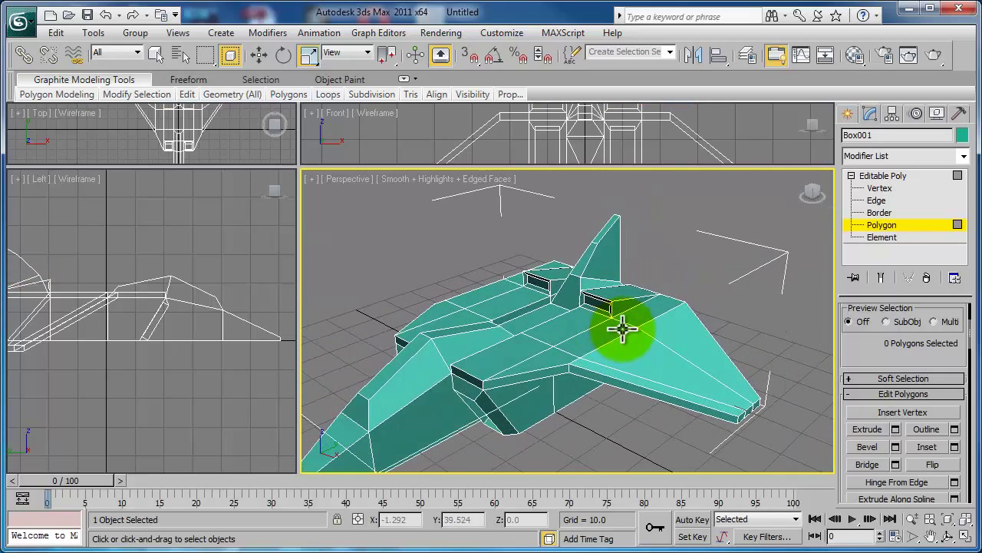
click(877, 200)
click(465, 372)
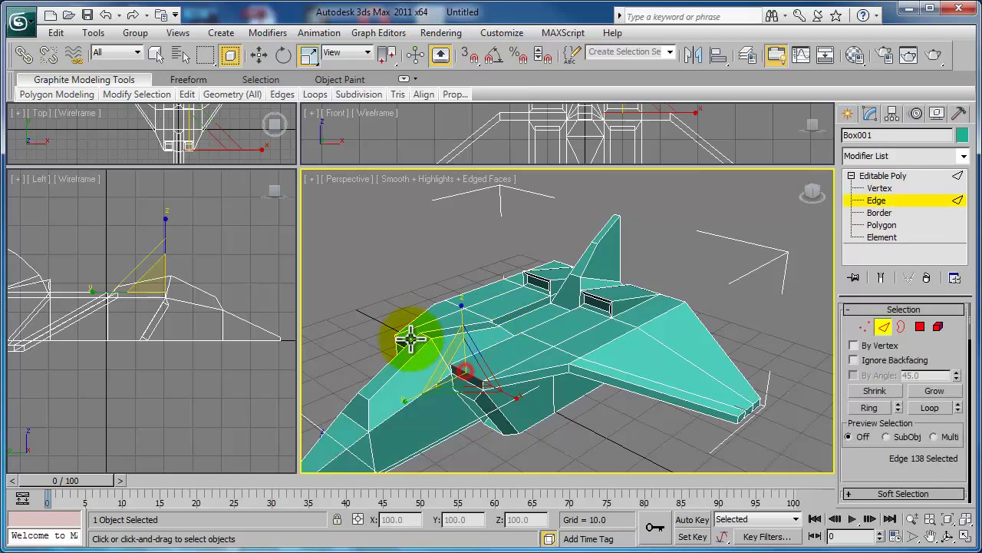
ctrl+click(404, 337)
key(w)
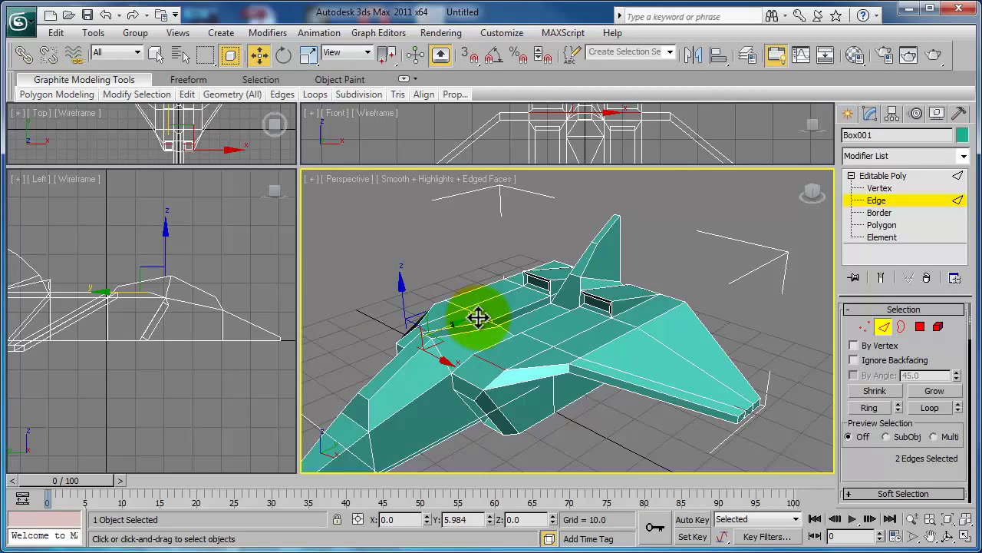
mouse_move(575, 401)
alt+middle_down()
mouse_move(559, 374)
mouse_move(592, 373)
mouse_move(526, 406)
mouse_move(588, 355)
mouse_move(505, 374)
mouse_move(427, 345)
mouse_move(591, 358)
mouse_move(575, 382)
mouse_move(623, 376)
mouse_move(639, 337)
mouse_move(680, 371)
mouse_move(654, 368)
alt+middle_up()
click(643, 365)
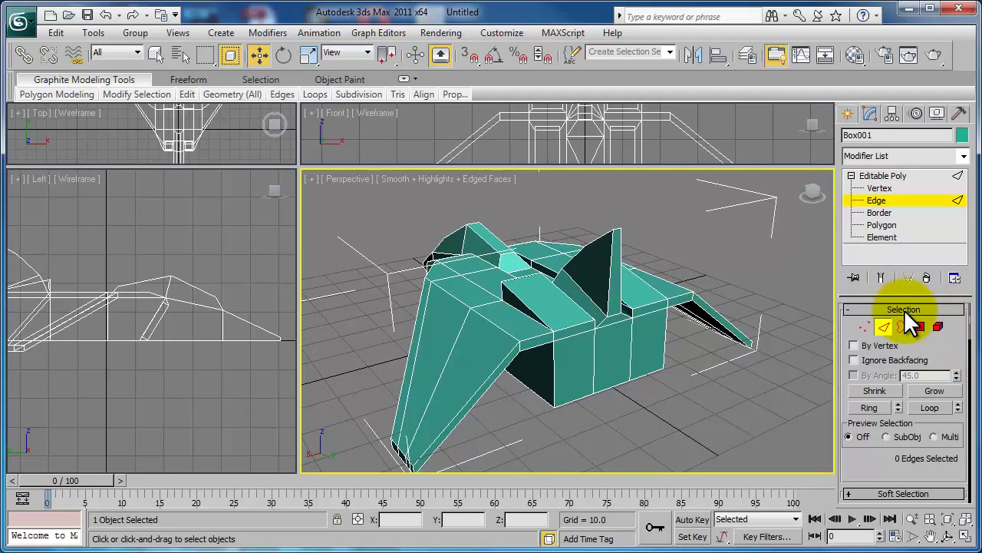
Step: Select two rear fuselage side edges and shift them along X
click(665, 331)
ctrl+click(592, 354)
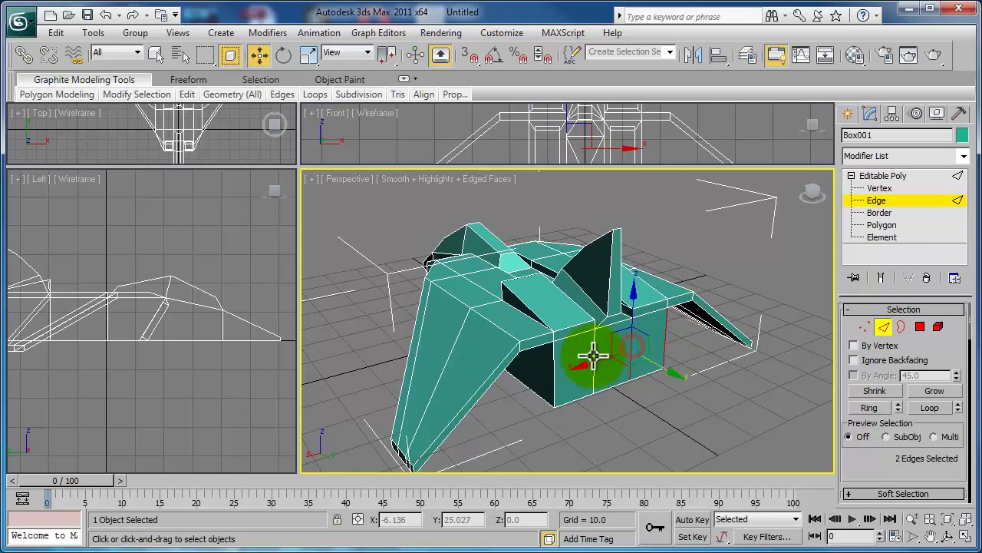
drag(595, 353, 554, 370)
Step: Ring-select the rear side edges, connect them with one segment, and switch to Polygon level
key(alt+r)
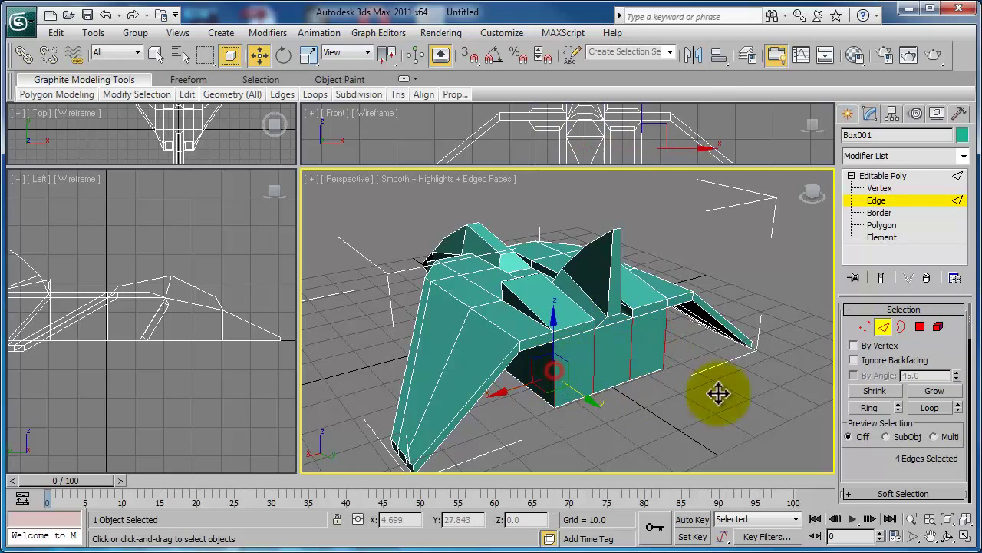
scroll(973, 395, down, 3)
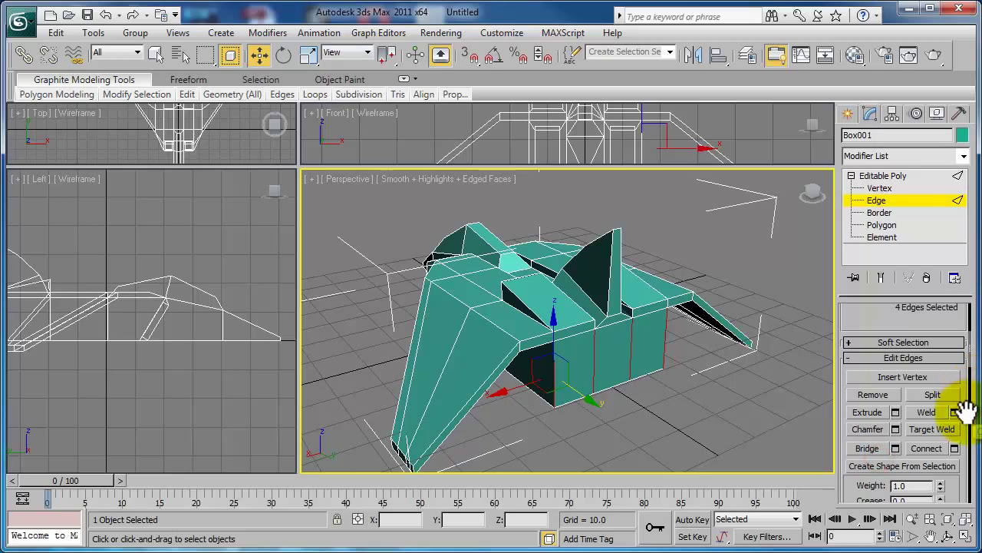
click(955, 448)
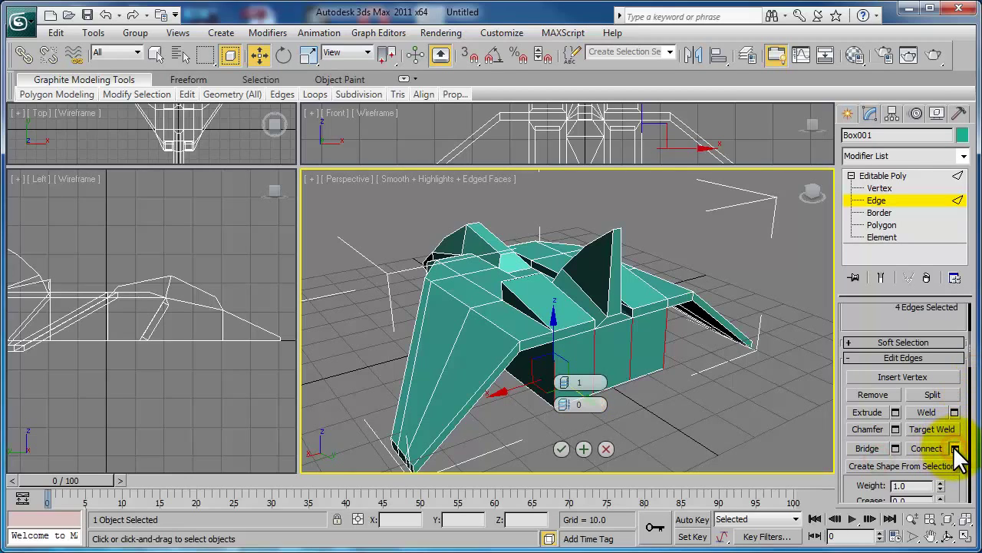
click(564, 449)
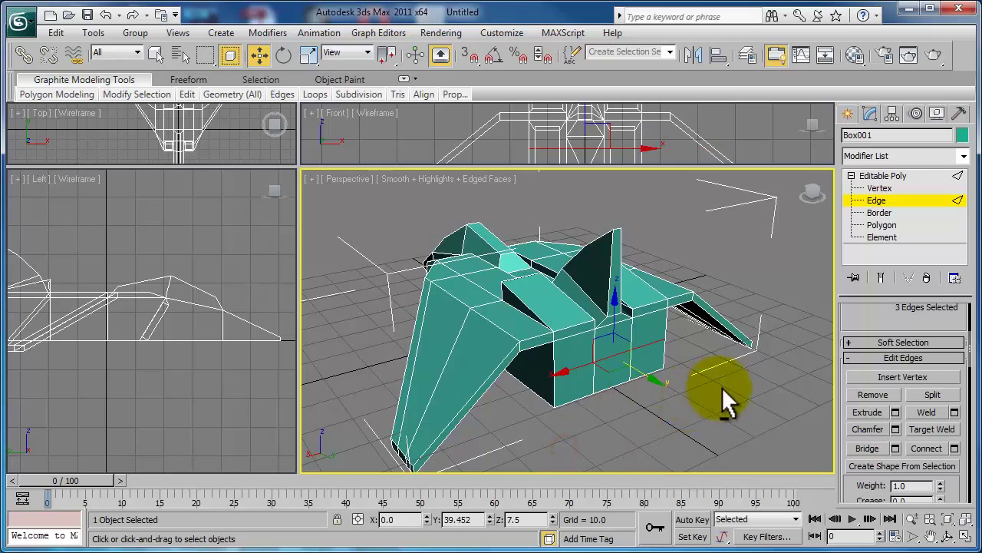
mouse_move(724, 402)
alt+middle_down()
mouse_move(733, 383)
mouse_move(677, 341)
alt+middle_up()
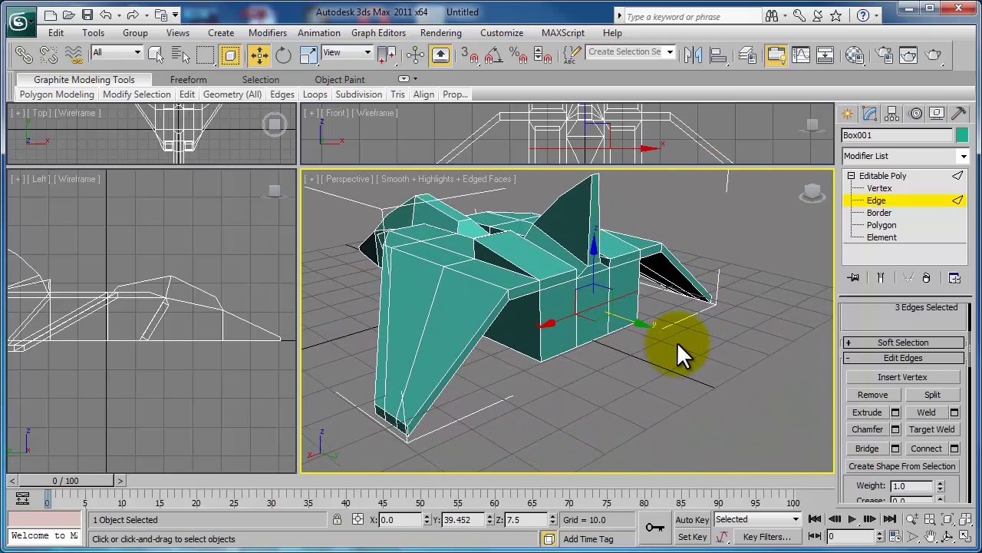
click(881, 226)
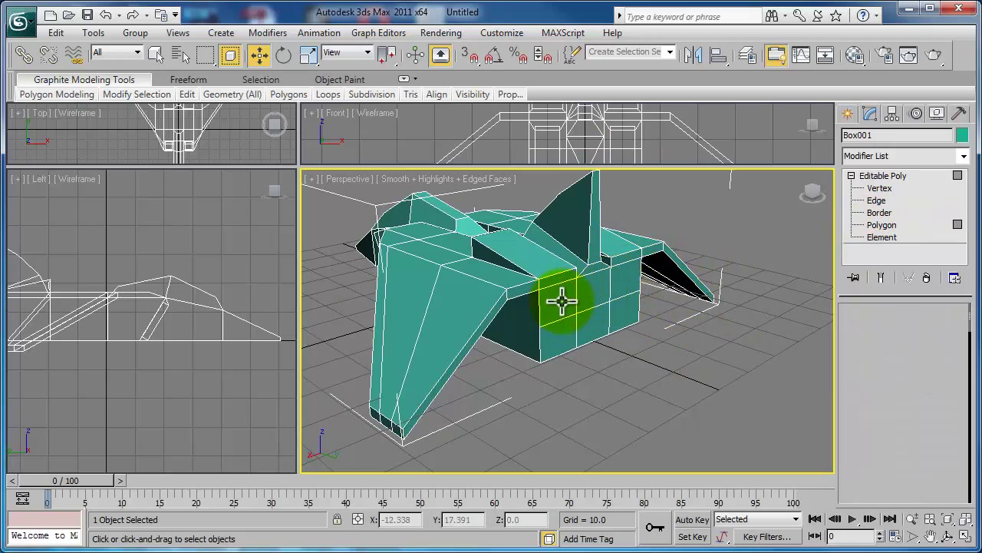
Step: Select the four rear polygons of the fuselage for the engine nozzles
click(622, 295)
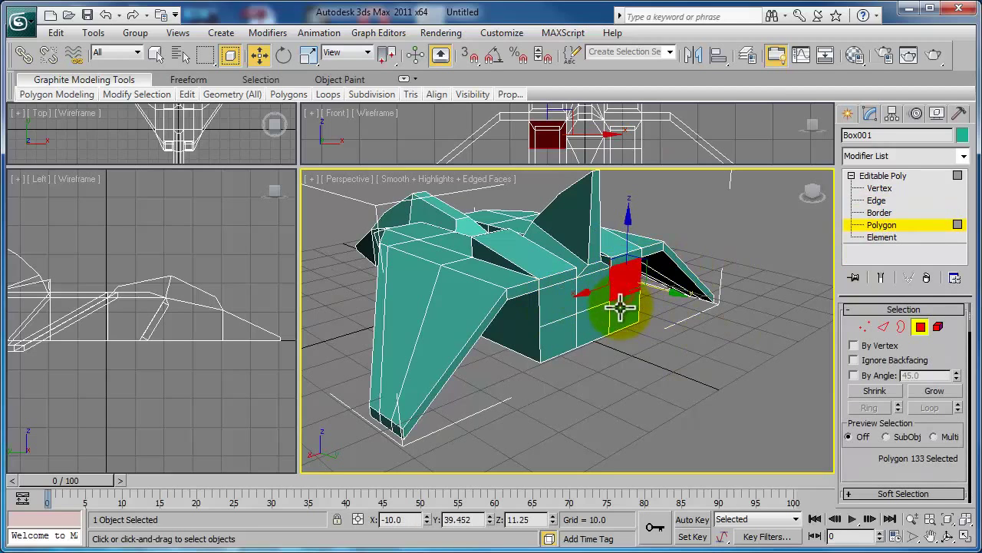
ctrl+click(623, 319)
ctrl+click(566, 325)
ctrl+click(559, 296)
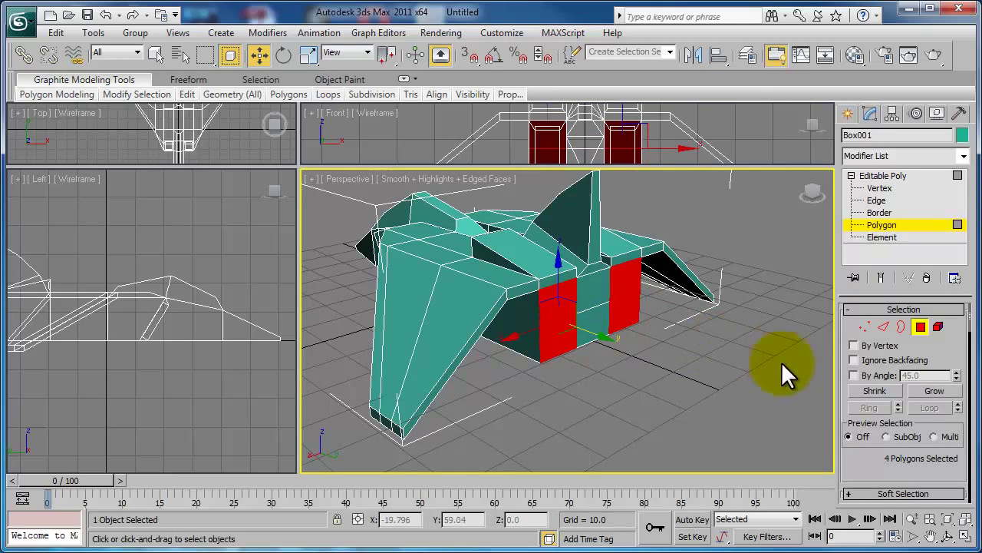
scroll(866, 453, down, 3)
scroll(883, 400, down, 1)
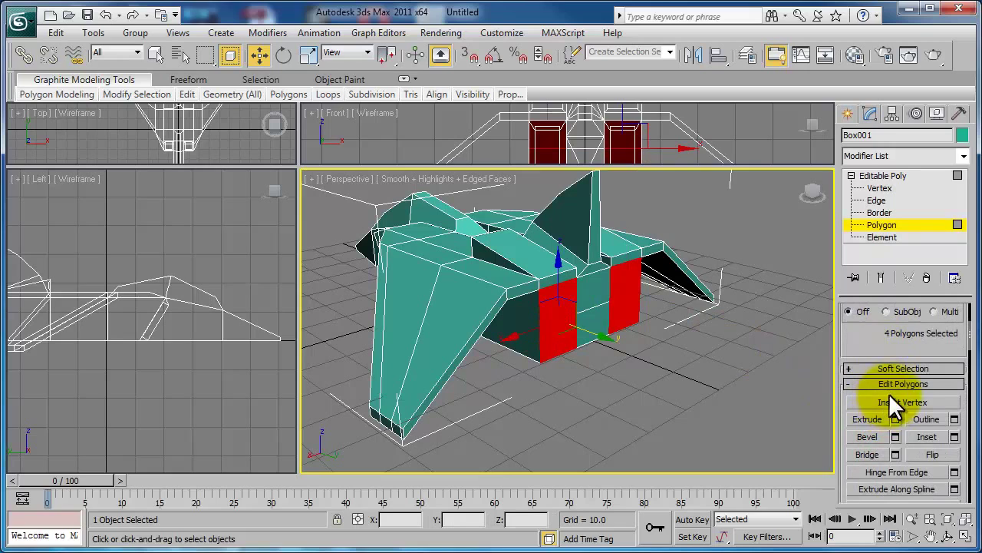
Step: Start a bevel on the selected polygons using the Local Normal type
click(895, 436)
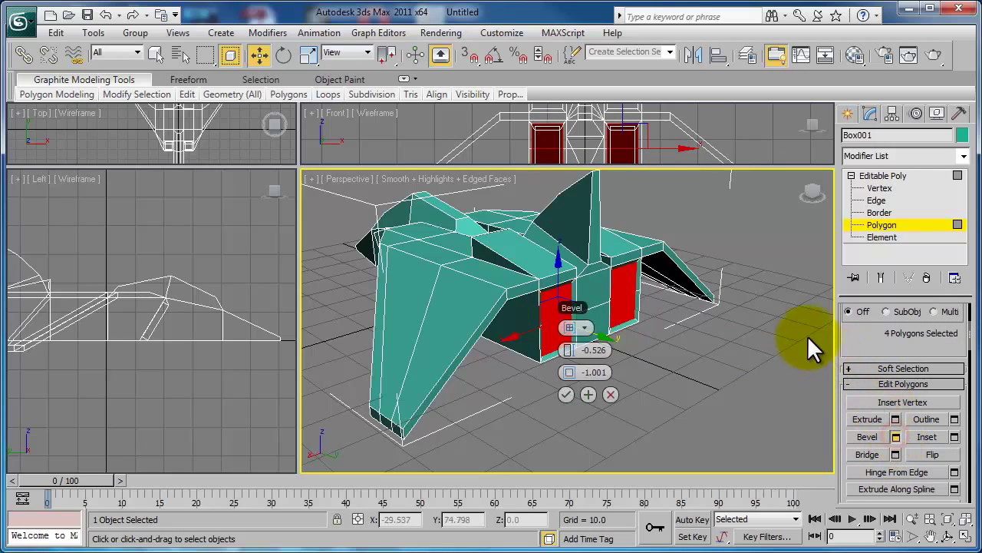
mouse_move(575, 346)
mouse_down()
mouse_move(593, 348)
mouse_move(571, 373)
mouse_up()
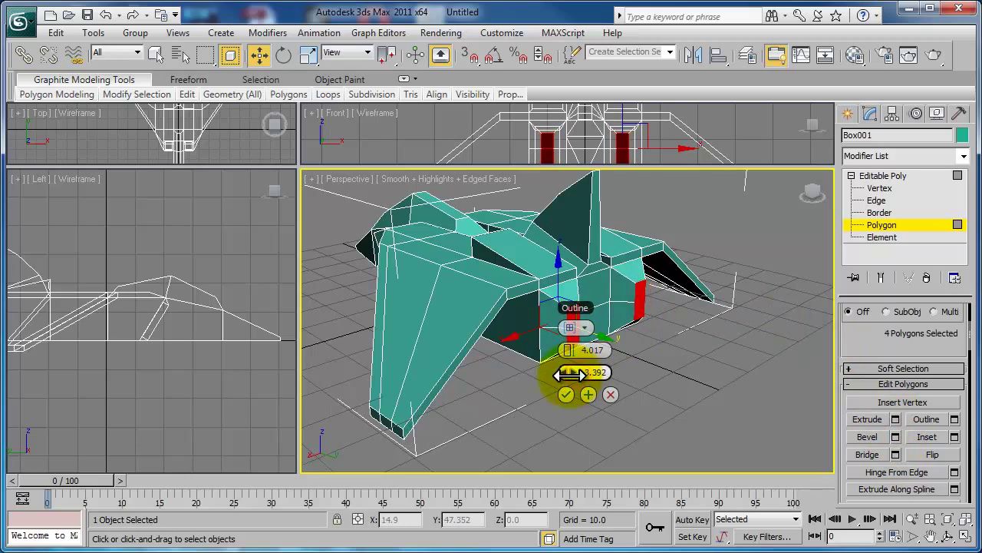
click(585, 328)
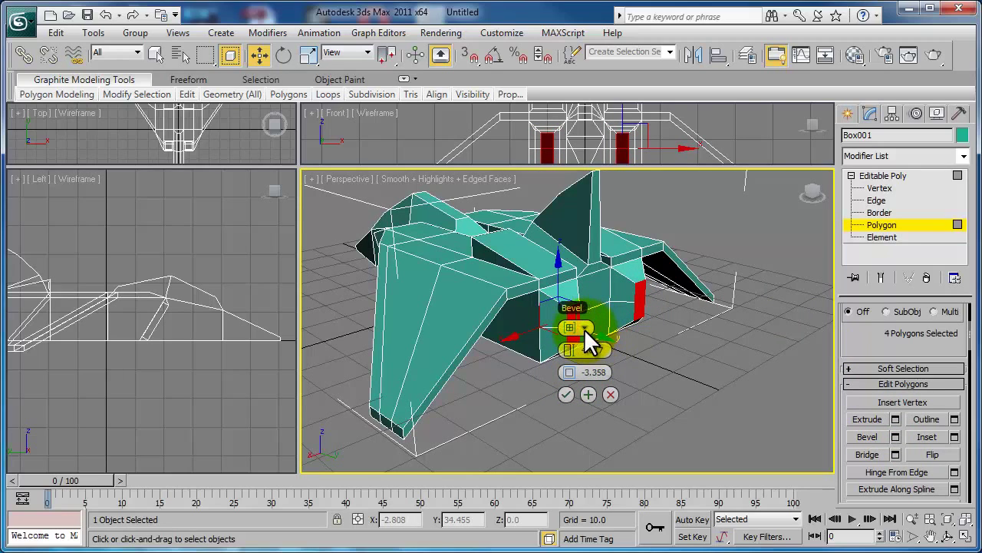
click(584, 329)
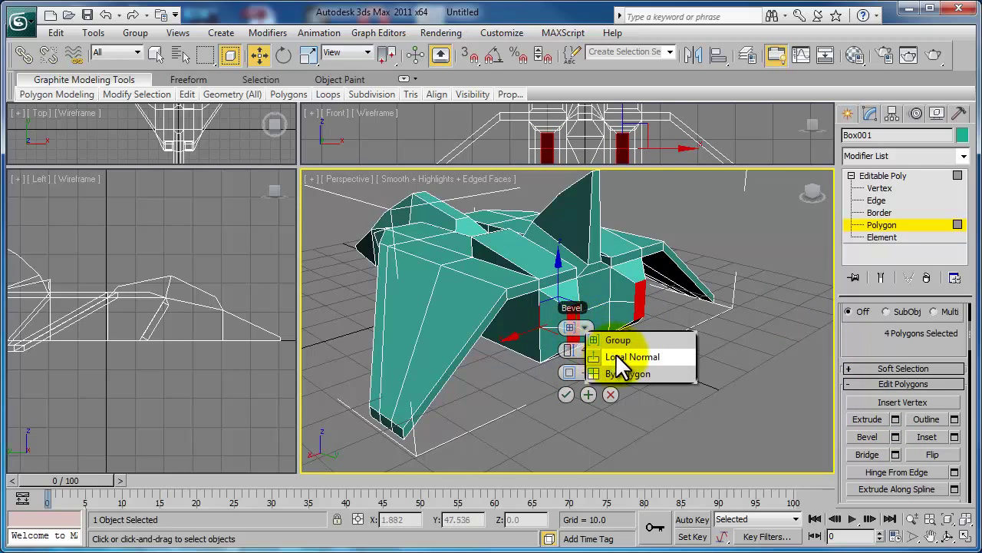
click(618, 358)
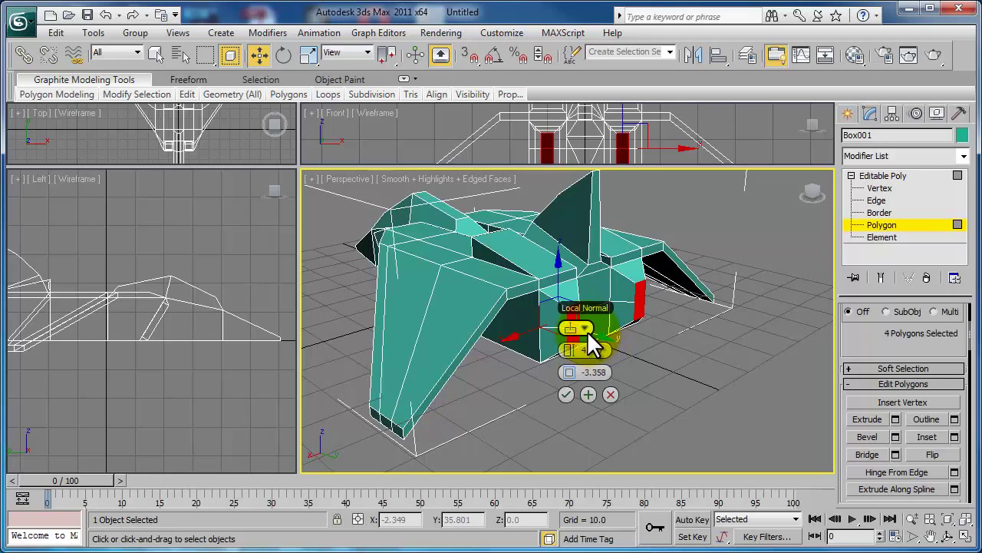
click(587, 331)
click(614, 359)
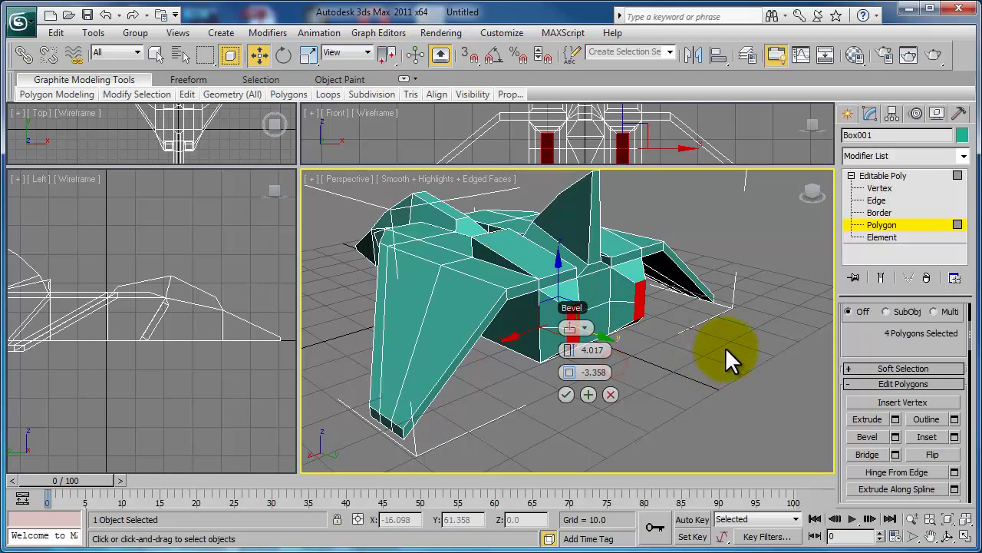
Step: Set the bevel height to 3.608 with outline -1.667
mouse_move(659, 363)
alt+middle_down()
mouse_move(709, 366)
mouse_move(666, 367)
alt+middle_up()
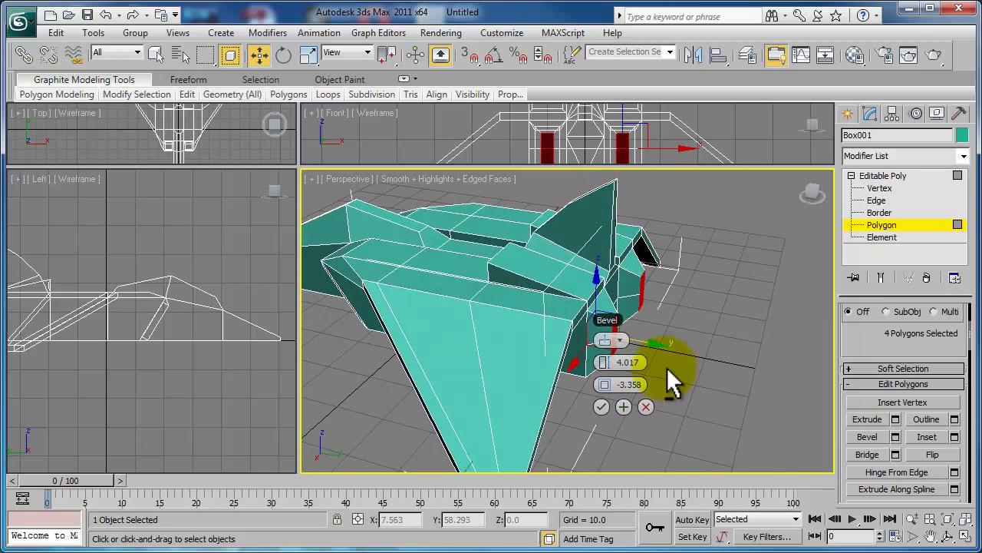
click(615, 338)
click(631, 349)
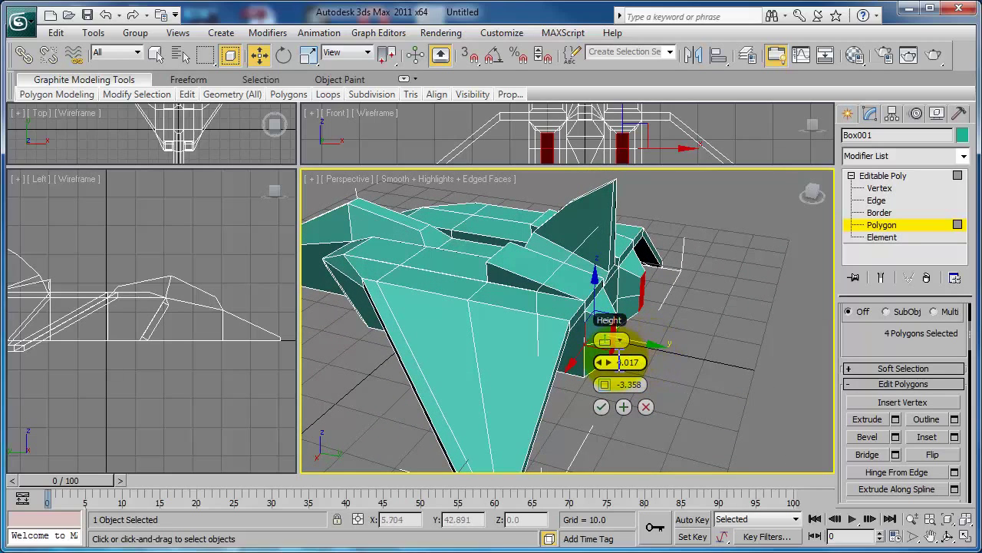
drag(611, 360, 612, 362)
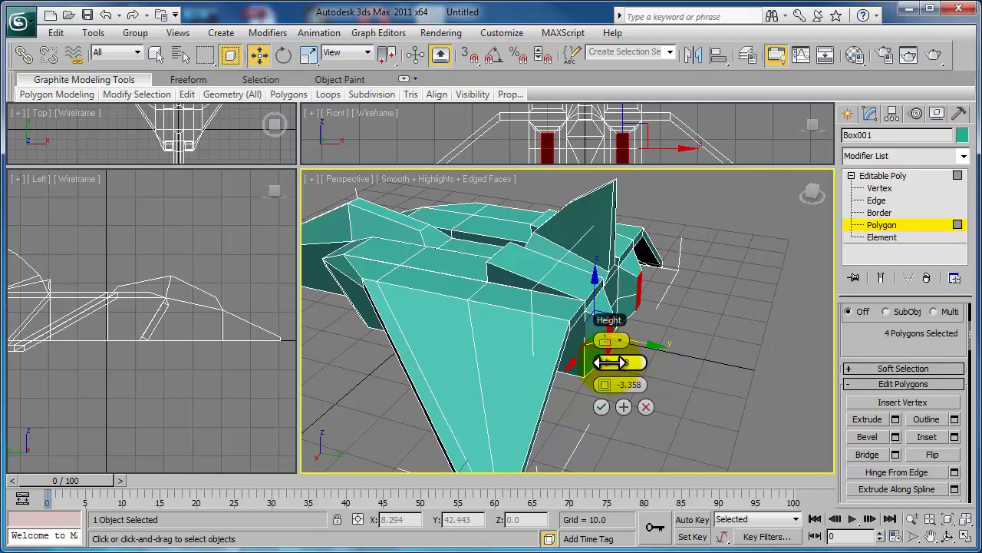
click(615, 339)
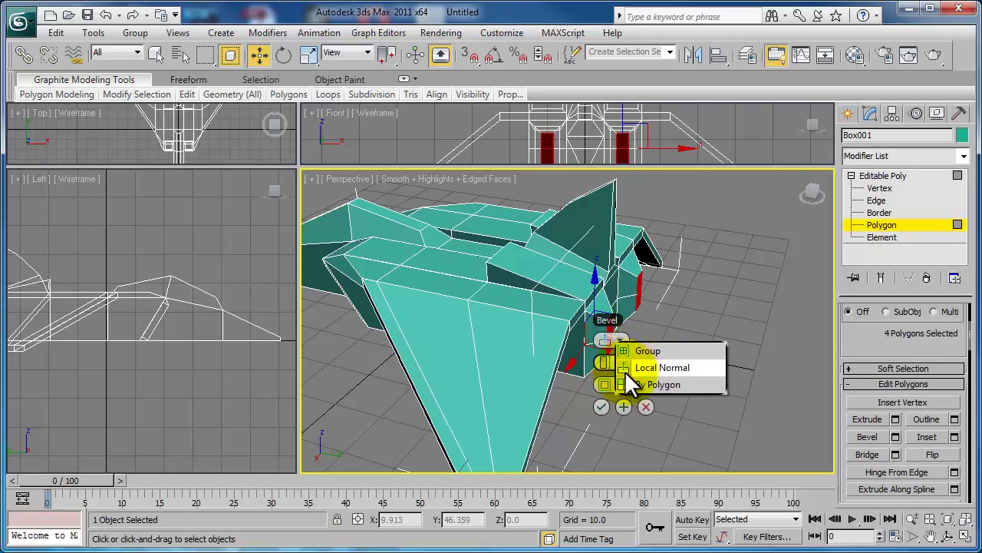
click(625, 376)
alt+middle_drag(593, 367, 564, 350)
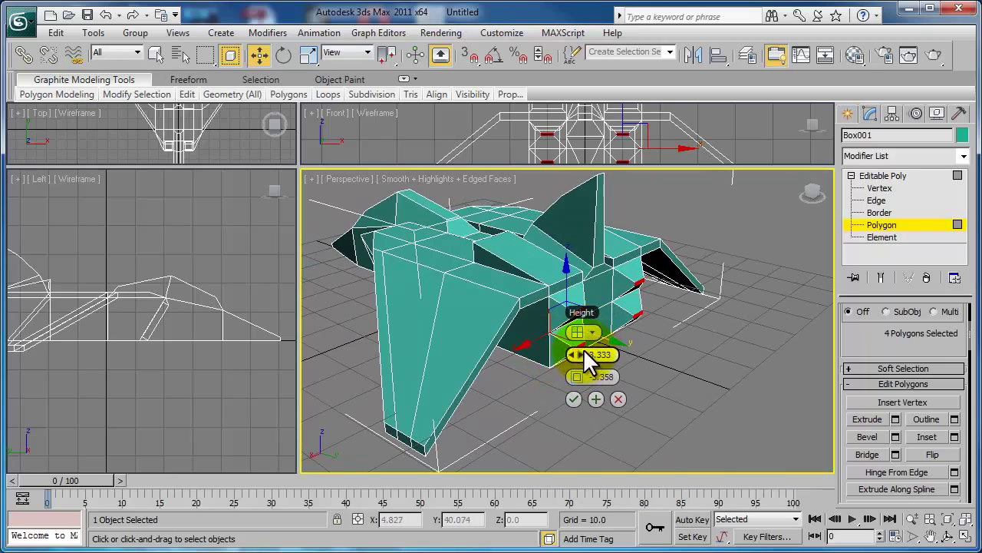
drag(583, 350, 581, 377)
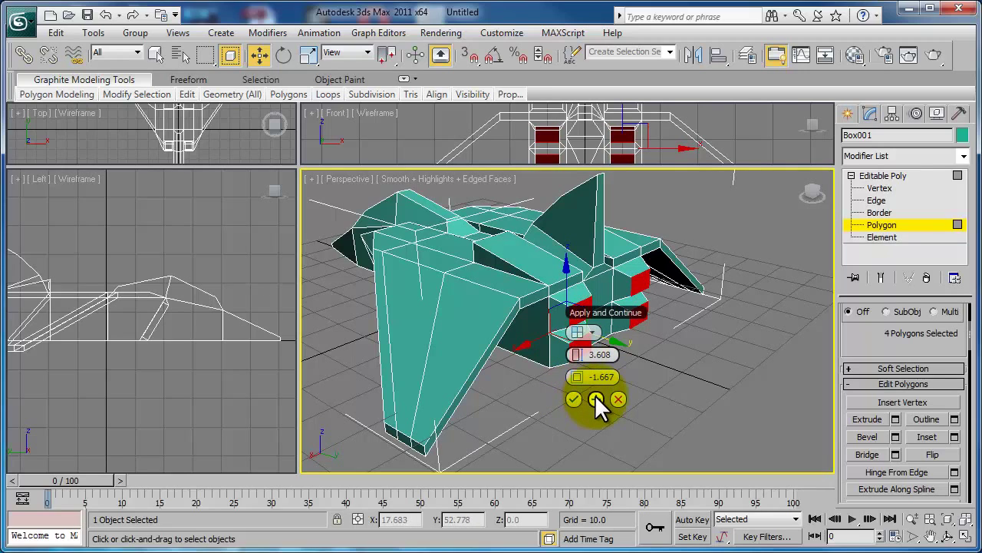
Step: Apply the bevel and add a second bevel with outline 1.441
click(596, 397)
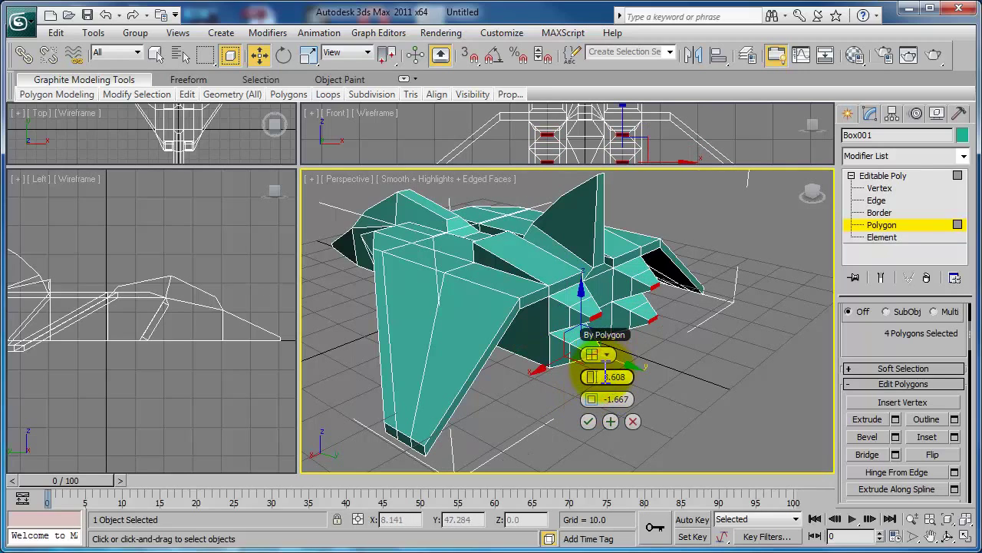
drag(596, 393, 610, 390)
click(589, 419)
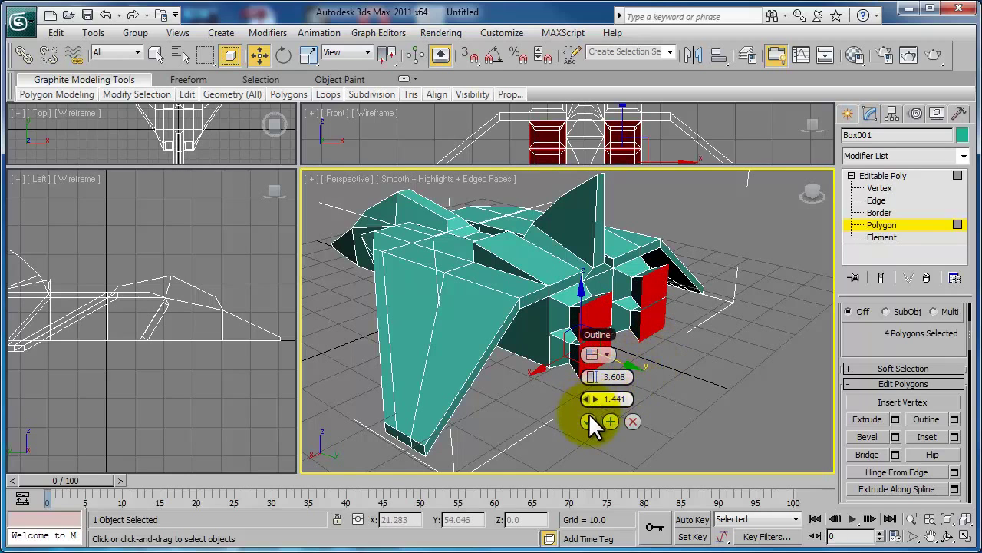
Step: Extrude the four nozzle faces 4.302 further outward
mouse_move(665, 360)
alt+middle_down()
mouse_move(693, 359)
mouse_move(647, 362)
mouse_move(691, 376)
alt+middle_up()
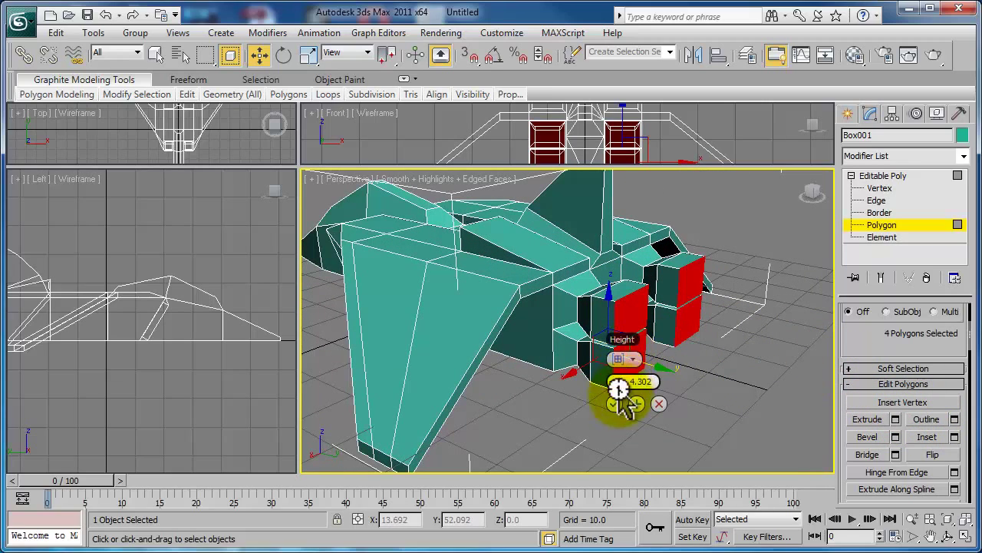
click(617, 397)
mouse_move(650, 383)
alt+middle_down()
mouse_move(631, 395)
mouse_move(709, 358)
mouse_move(709, 373)
mouse_move(651, 378)
mouse_move(676, 415)
alt+middle_up()
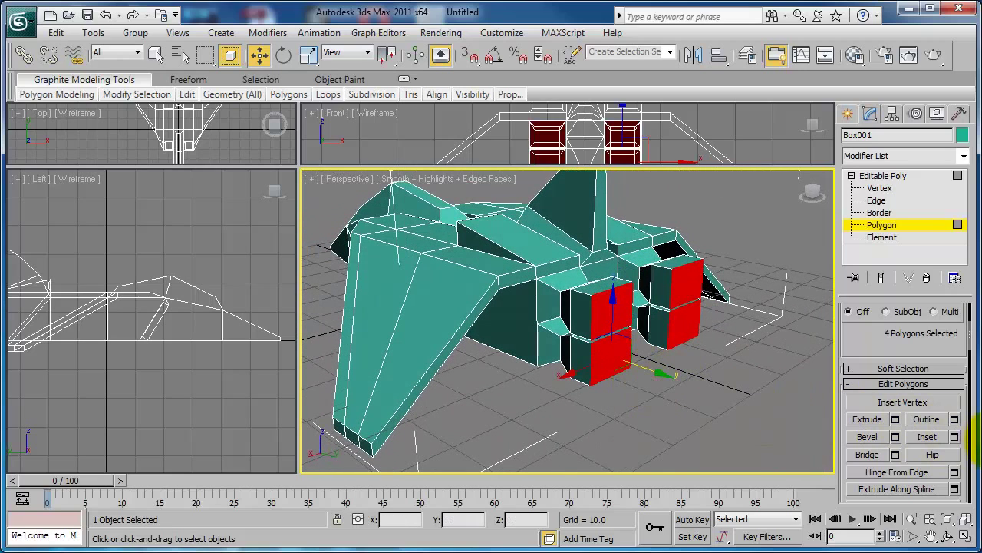
Step: Inset the four nozzle end faces into smaller panels
click(954, 436)
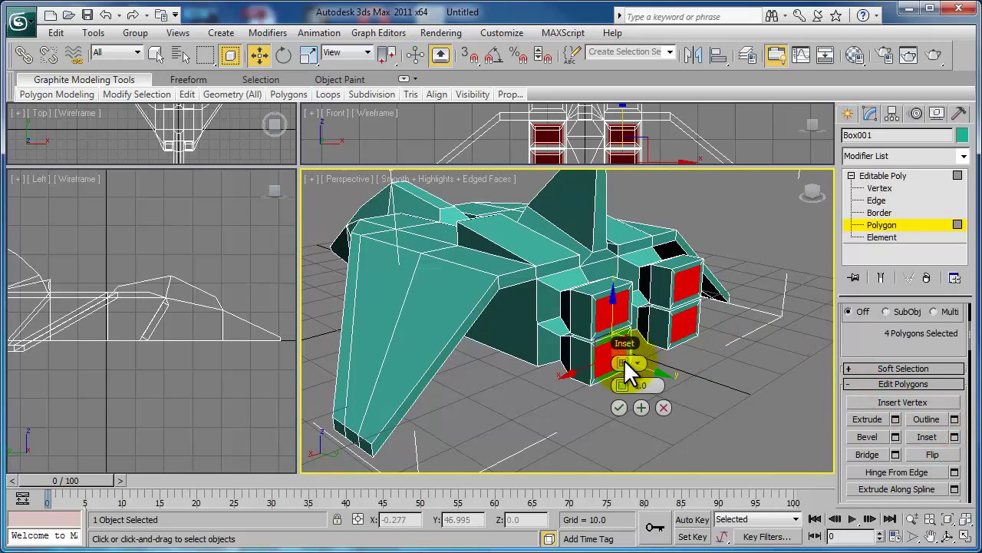
mouse_move(637, 384)
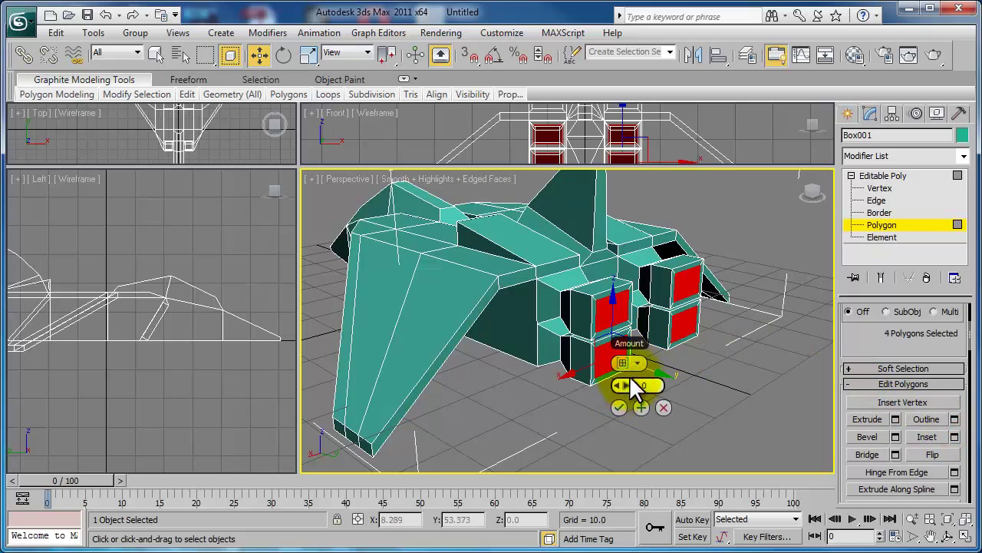
drag(625, 381, 631, 384)
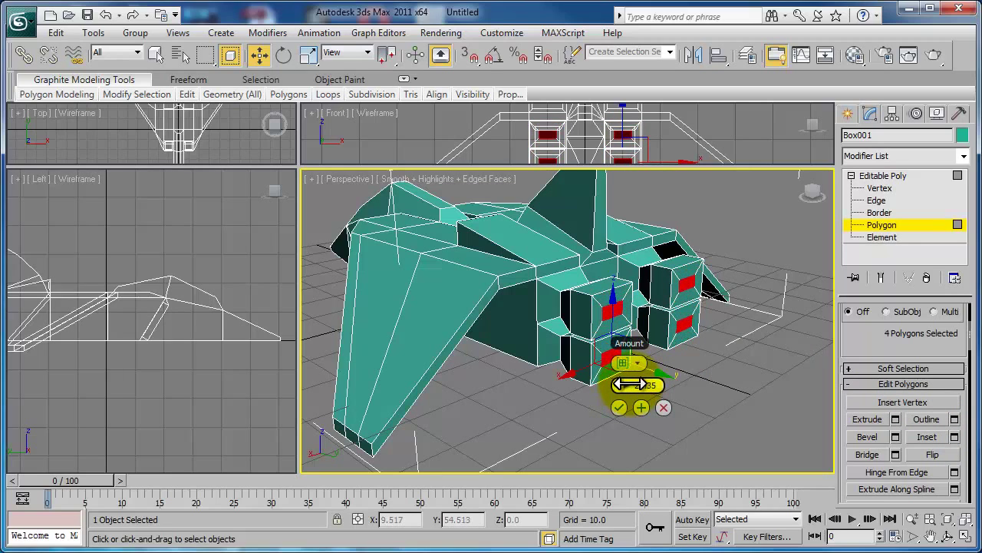
click(618, 406)
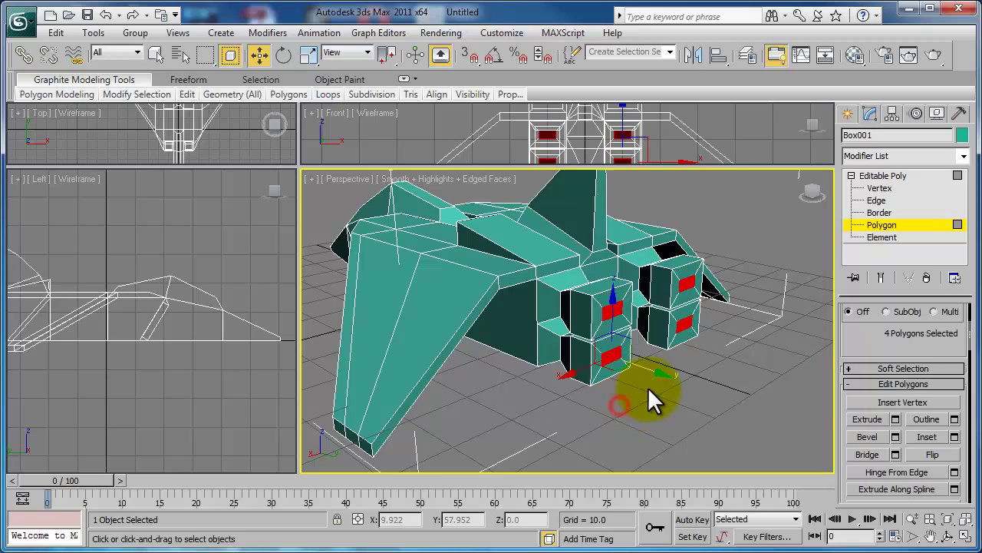
Step: Extrude the inset faces -3.588 inward to hollow the exhausts
click(895, 419)
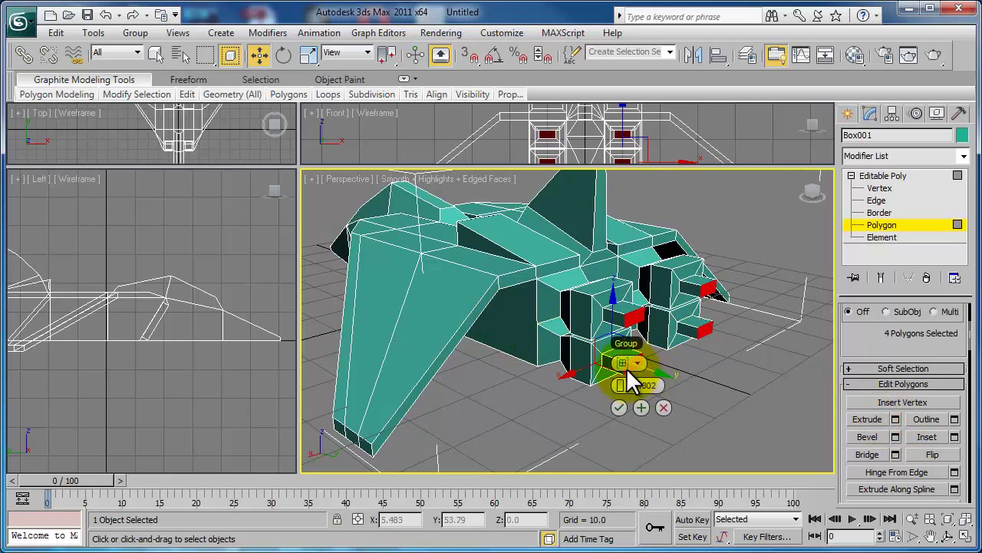
drag(611, 383, 583, 384)
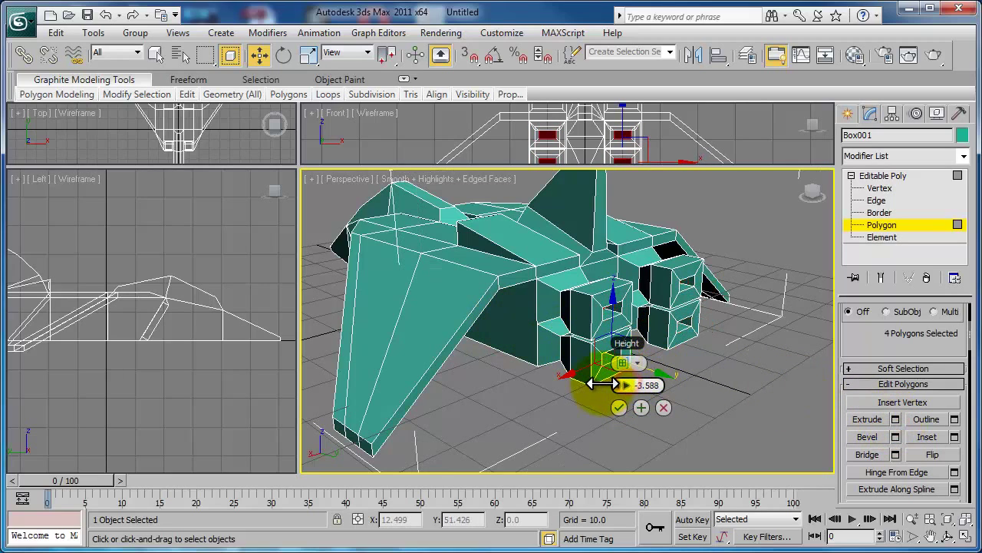
click(618, 407)
click(651, 402)
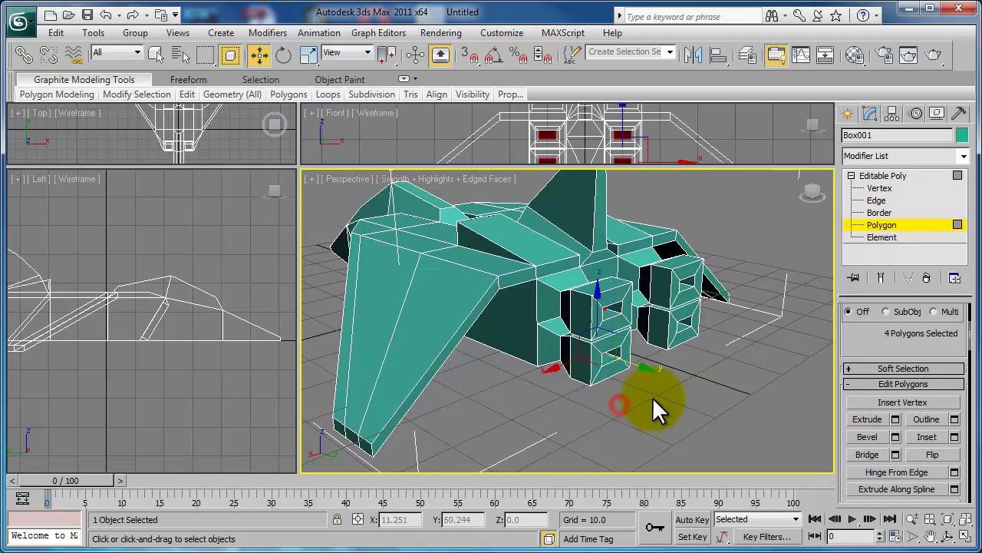
Step: Exit polygon sub-object mode to Editable Poly and deselect the finished jet
scroll(603, 345, up, 5)
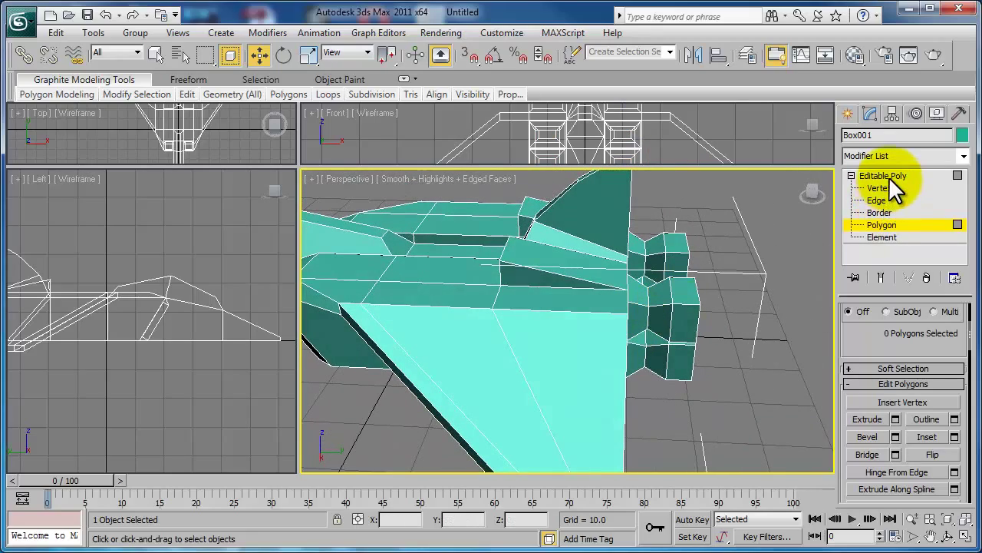
click(884, 176)
mouse_move(645, 228)
alt+middle_down()
mouse_move(658, 237)
mouse_move(644, 268)
mouse_move(654, 228)
mouse_move(680, 202)
mouse_move(662, 228)
mouse_move(664, 248)
mouse_move(653, 237)
mouse_move(669, 257)
alt+middle_up()
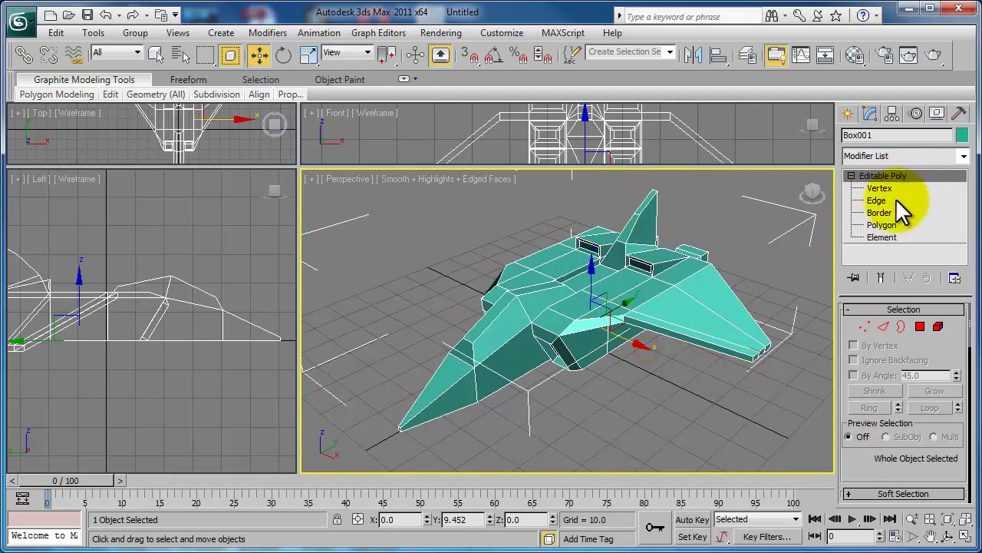
click(722, 380)
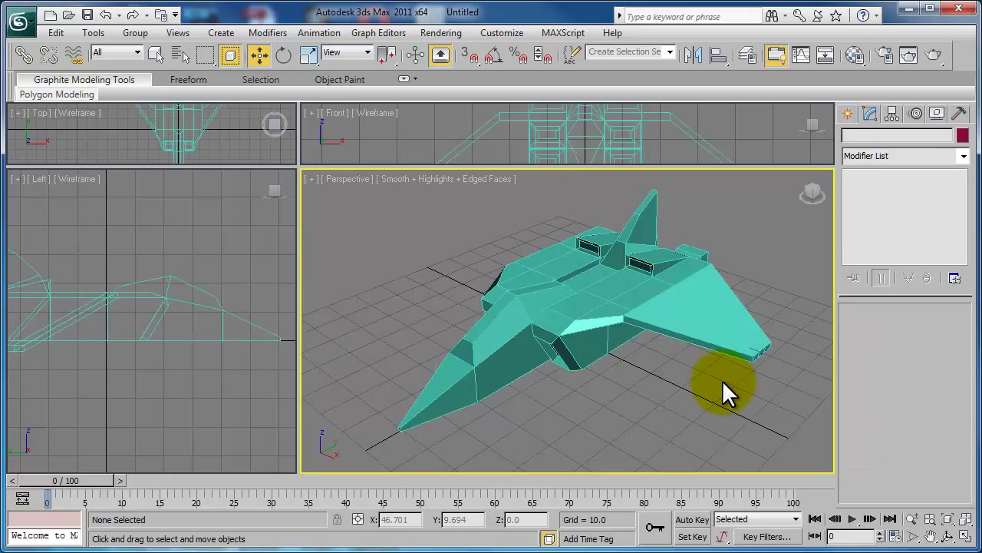